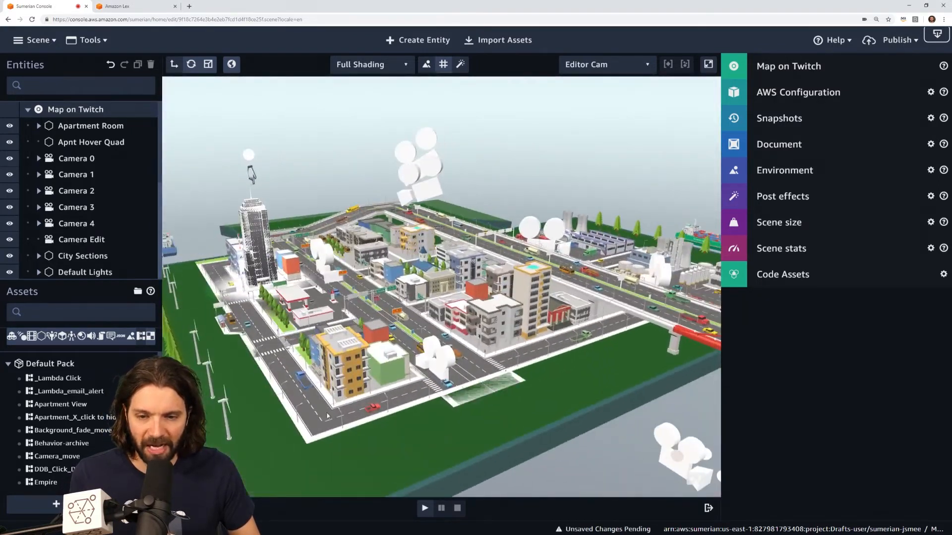
# Create an empty entity in the Map on Twitch scene and move it to the middle of the city
pyautogui.scroll(-5, 109, 210)
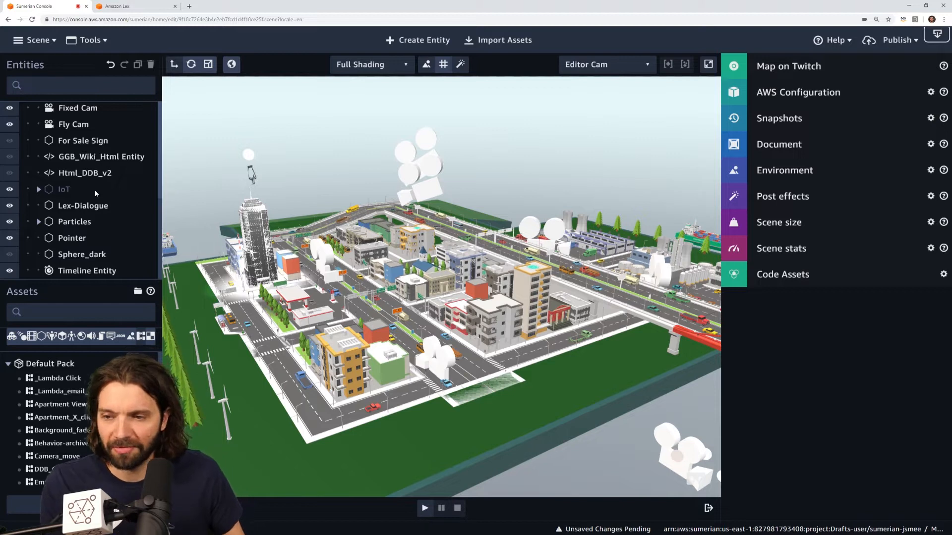
pyautogui.scroll(5, 94, 190)
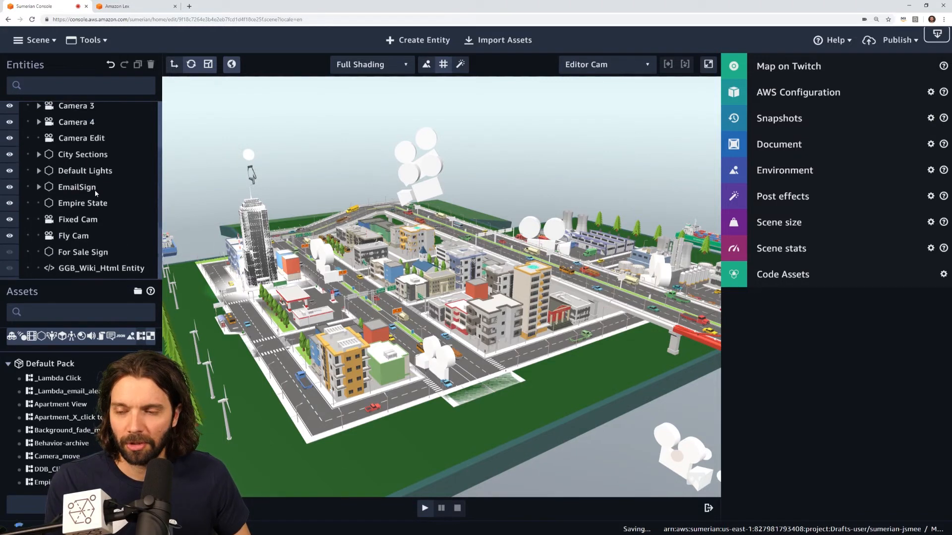
pyautogui.click(426, 41)
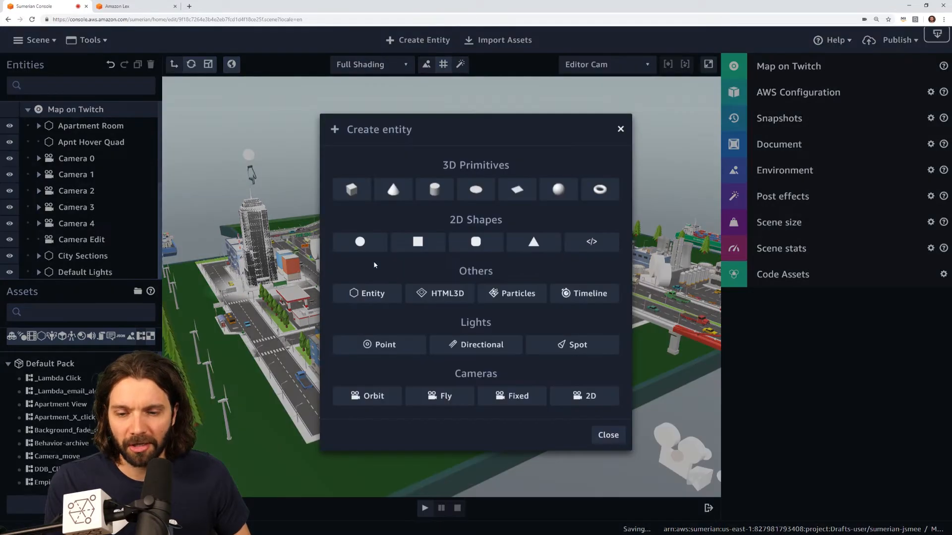
pyautogui.click(366, 294)
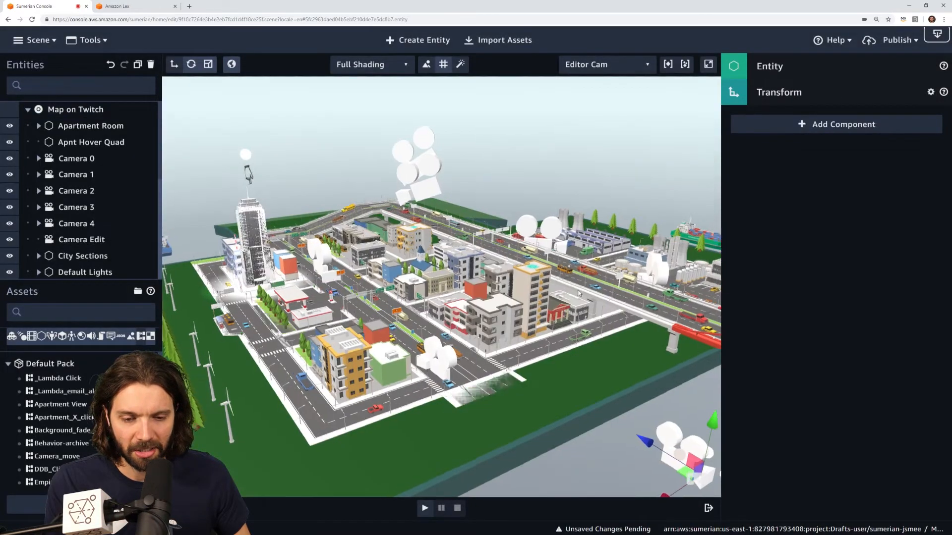
pyautogui.scroll(3, 578, 286)
pyautogui.scroll(-3, 585, 325)
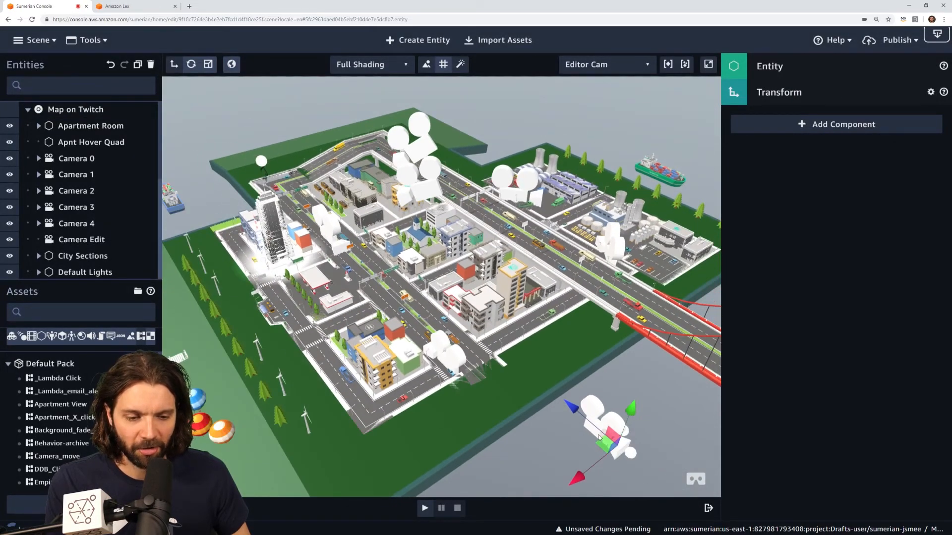
pyautogui.moveTo(570, 406); pyautogui.dragTo(335, 248)
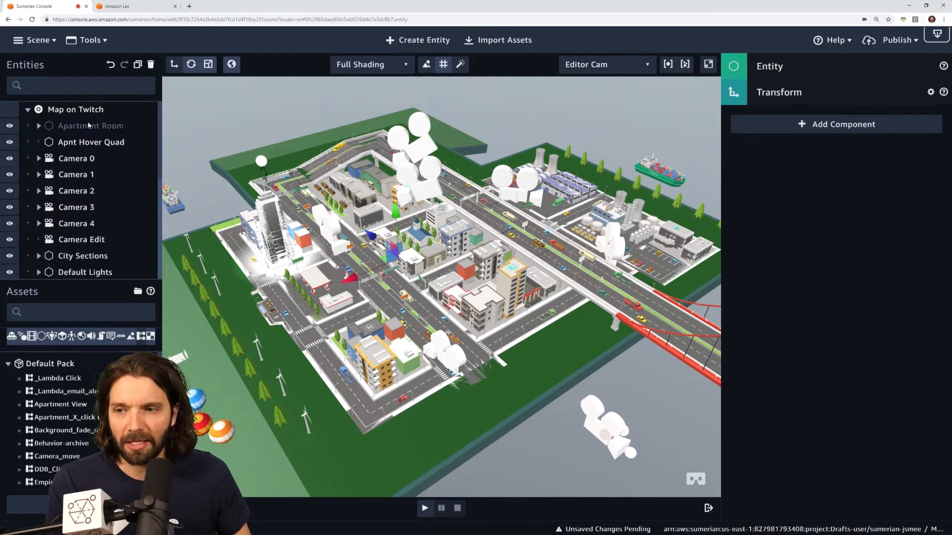
# Rename the new entity as _VoiceCommand
pyautogui.click(838, 70)
pyautogui.doubleClick(867, 296)
pyautogui.write('_VoiceComman')
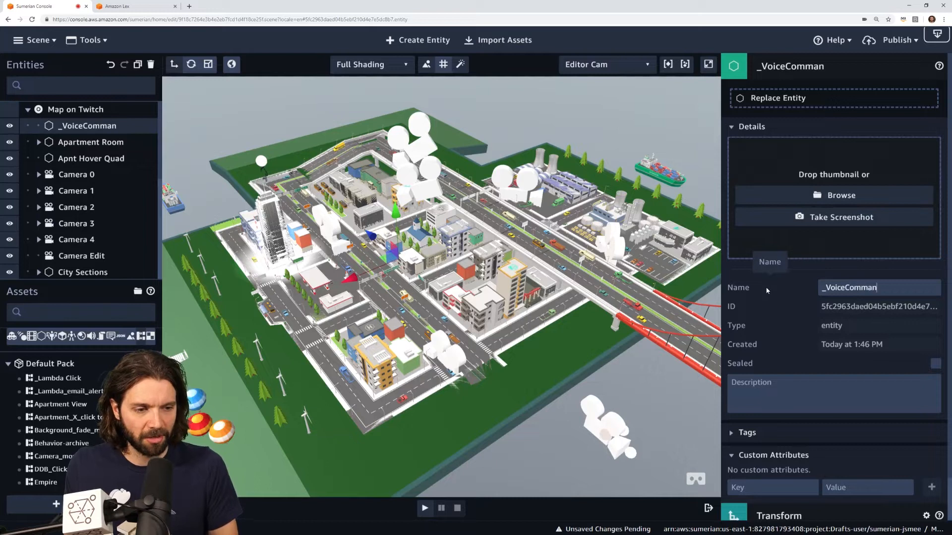
pyautogui.write('d')
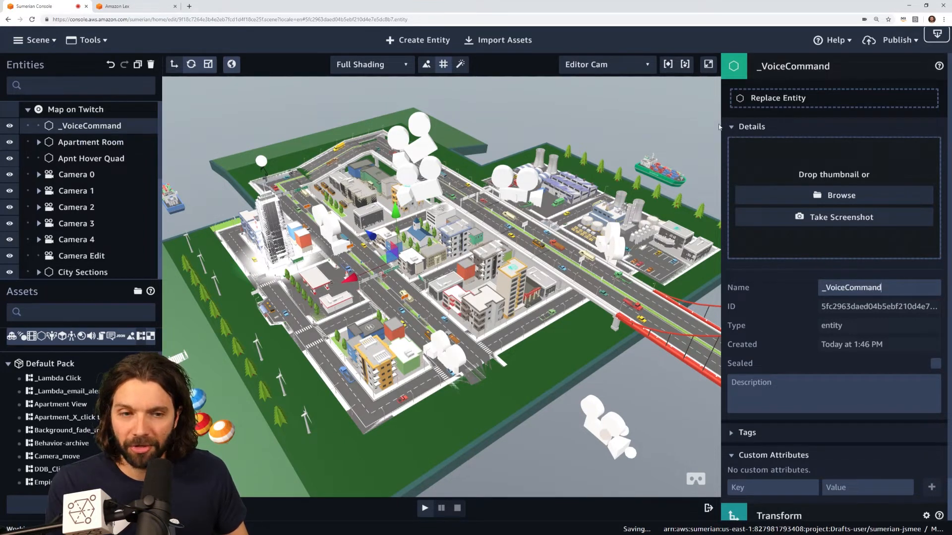
pyautogui.click(793, 69)
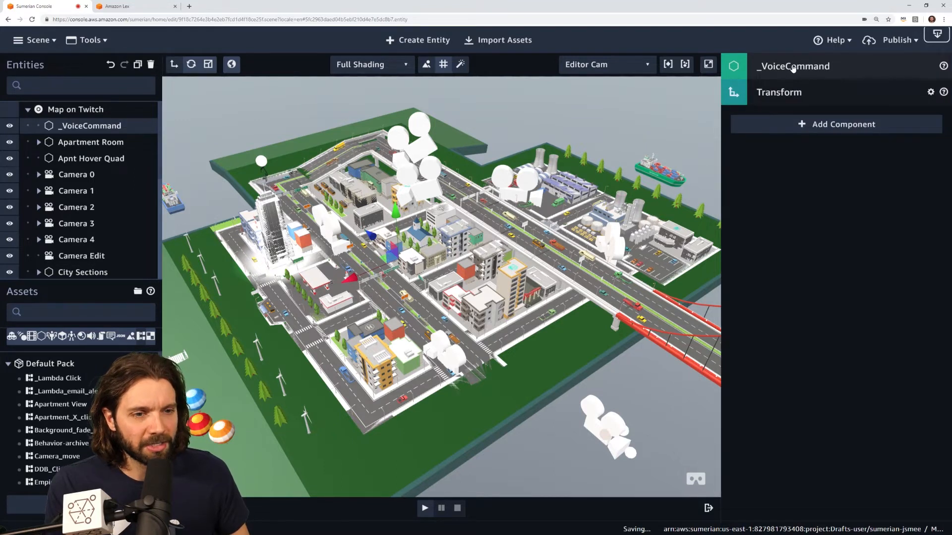
# Add a Dialogue component and a Speech component to the _VoiceCommand entity
pyautogui.click(835, 125)
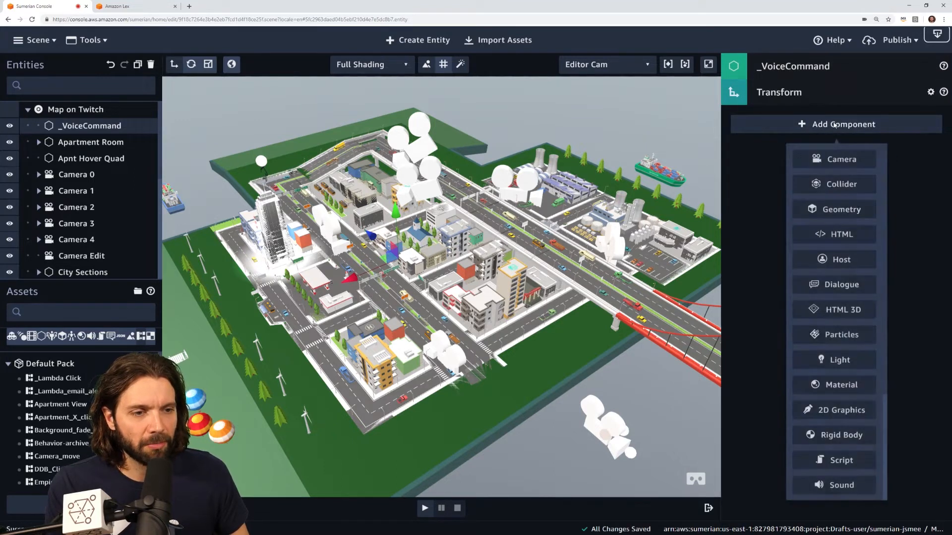
pyautogui.click(860, 286)
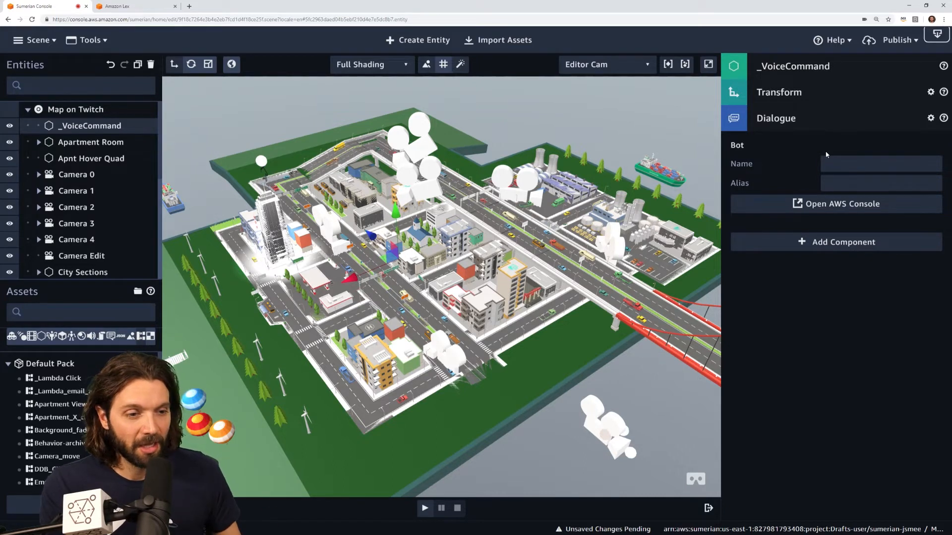
pyautogui.click(778, 121)
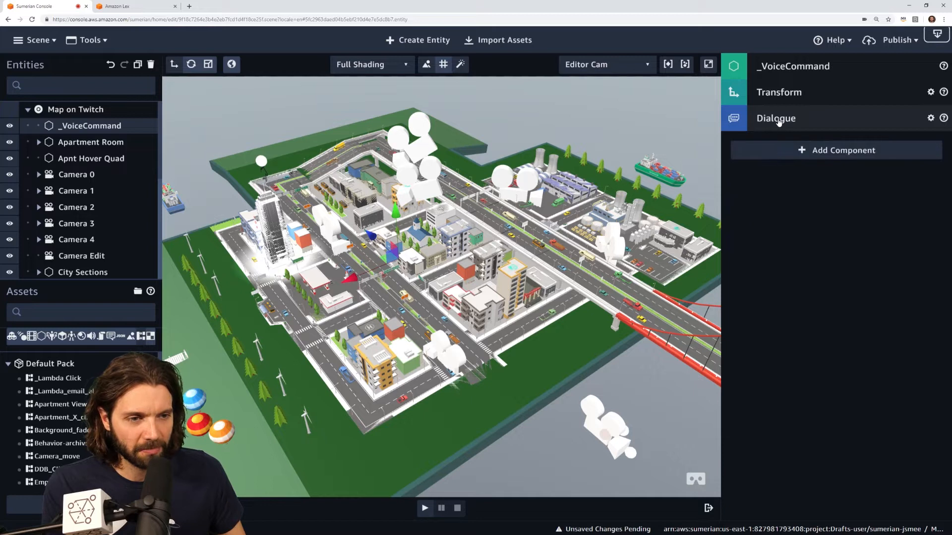
pyautogui.click(842, 152)
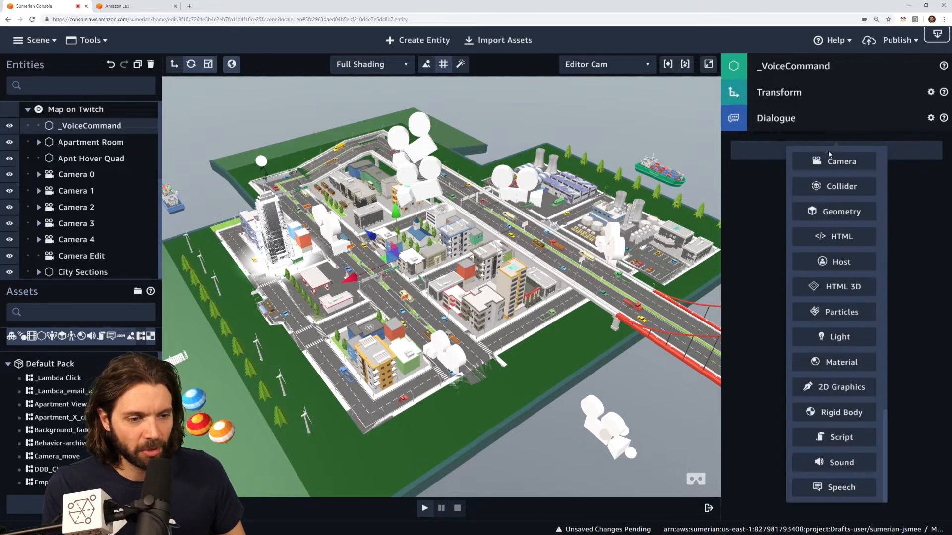
pyautogui.click(843, 490)
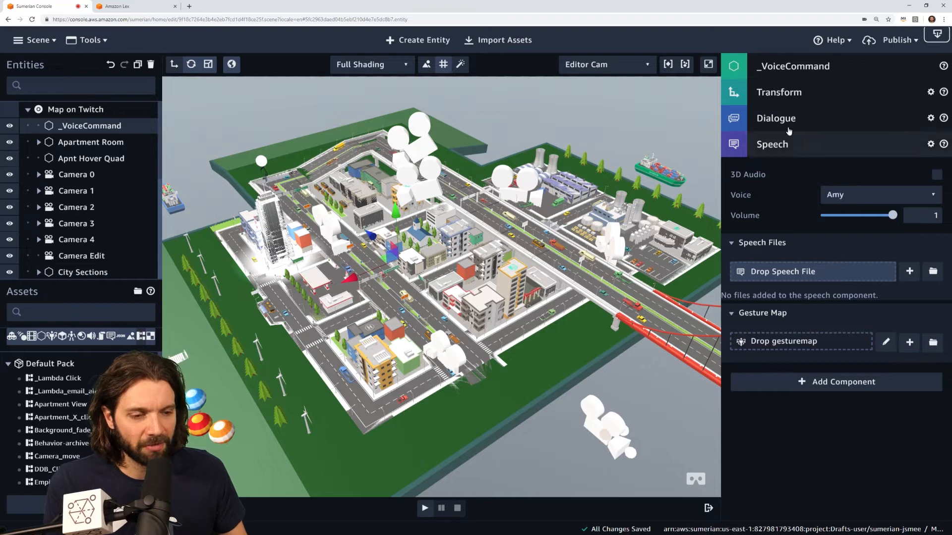
pyautogui.click(789, 143)
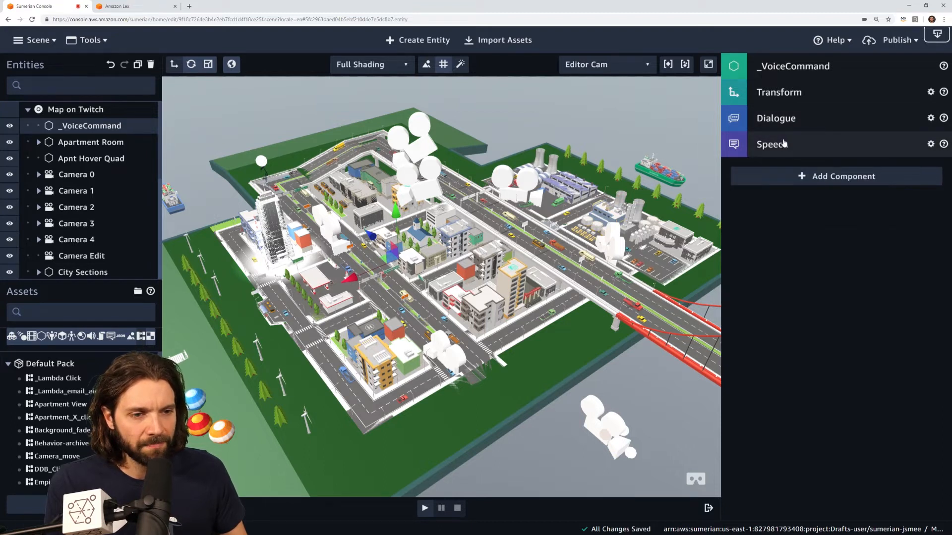
# Add a Script component to the _VoiceCommand entity
pyautogui.click(843, 178)
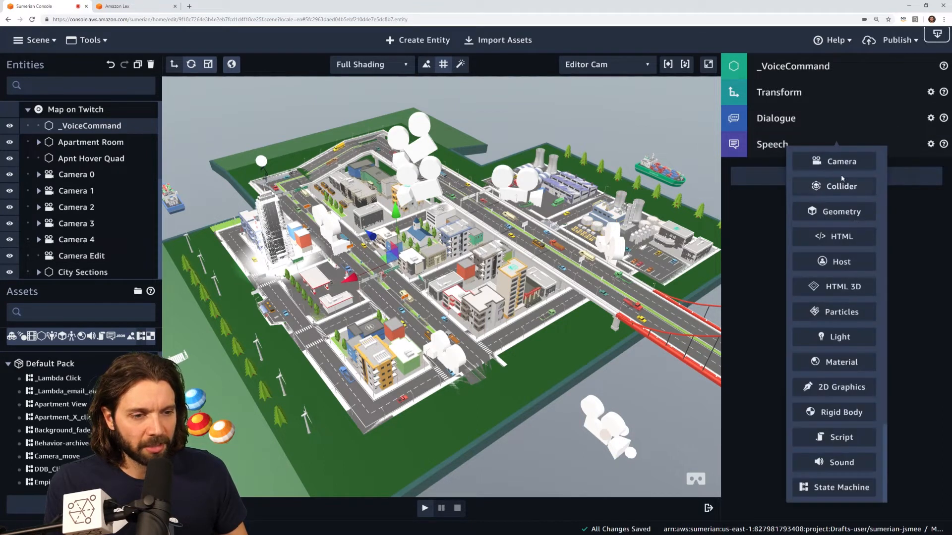
pyautogui.click(843, 437)
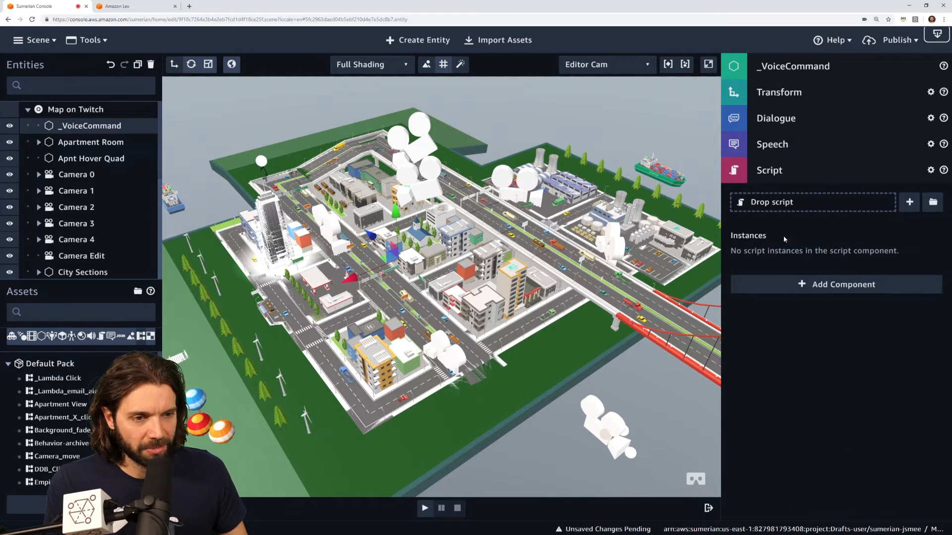
pyautogui.click(814, 171)
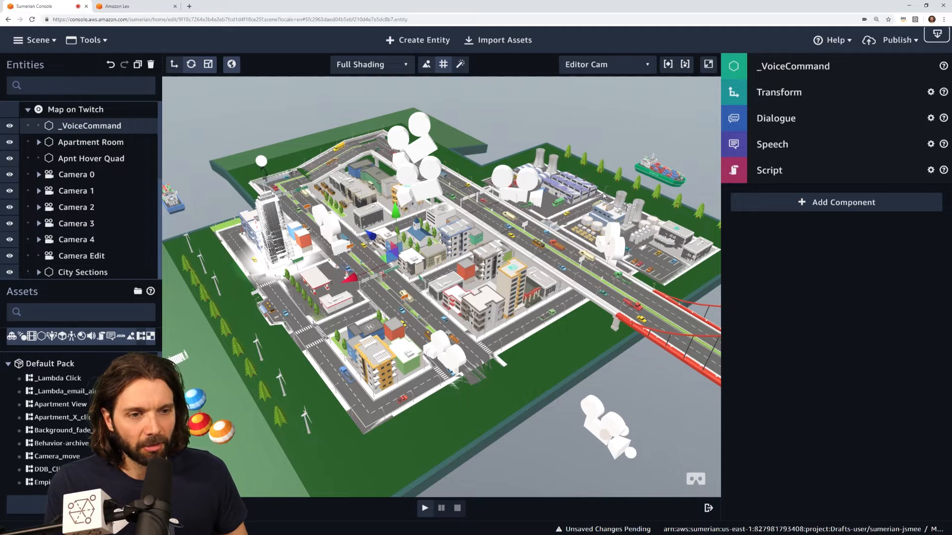
# Switch to the Amazon Lex console from the entity's Dialogue component and open VoiceCommandBot
pyautogui.click(788, 120)
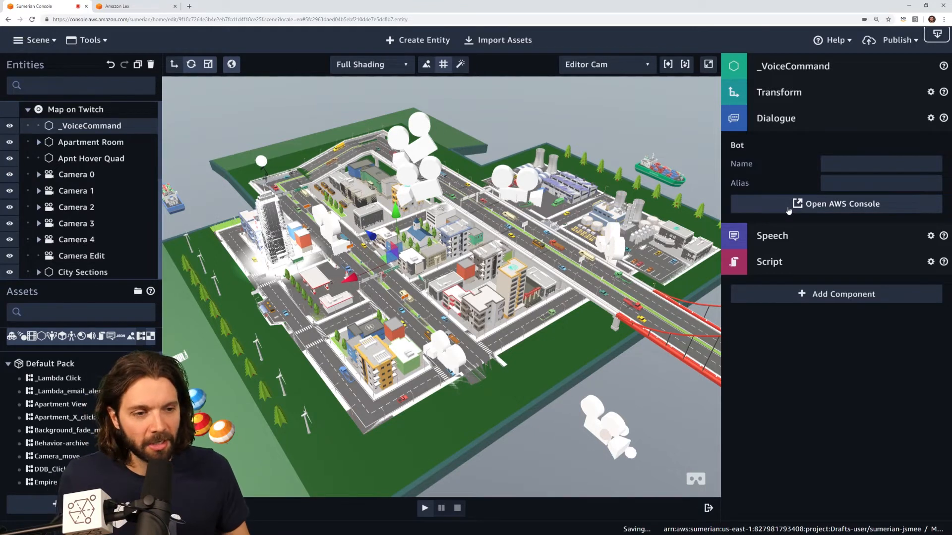
pyautogui.click(845, 205)
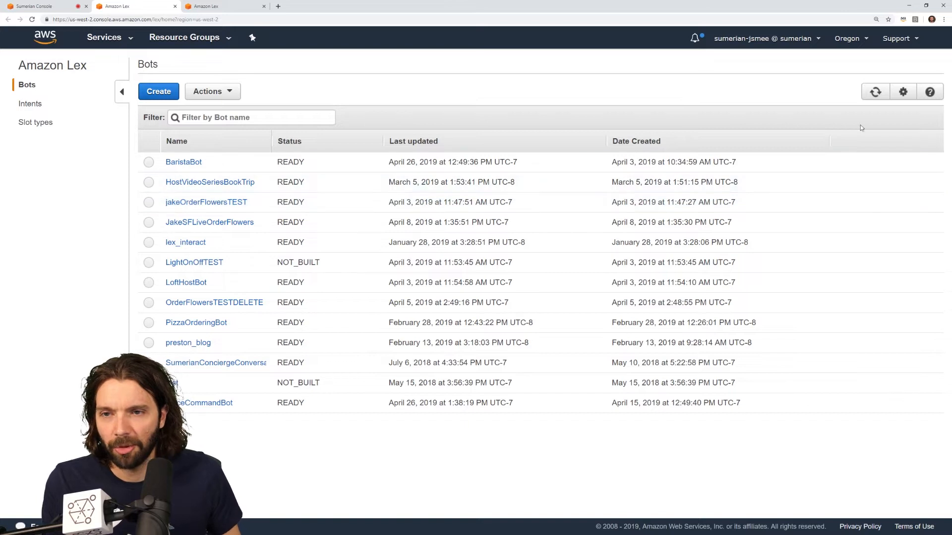
pyautogui.click(264, 6)
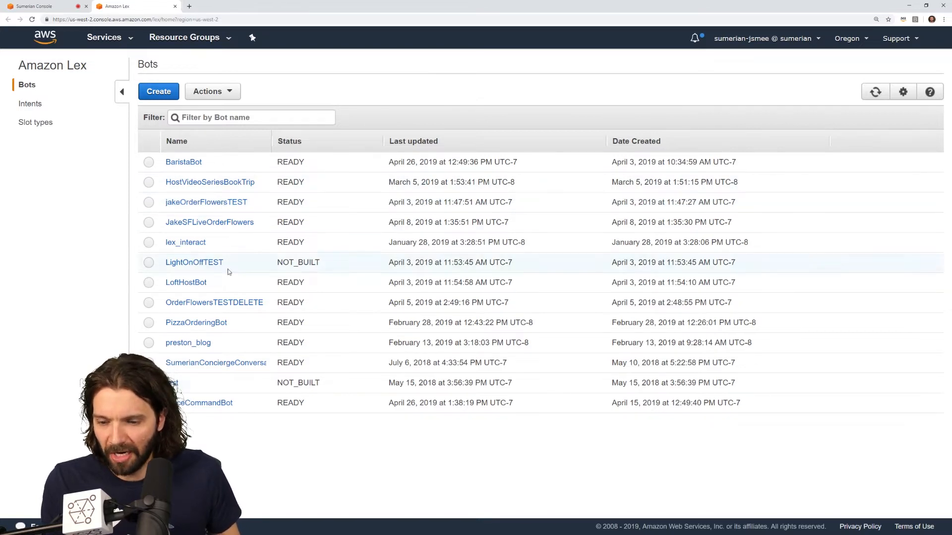
pyautogui.click(208, 96)
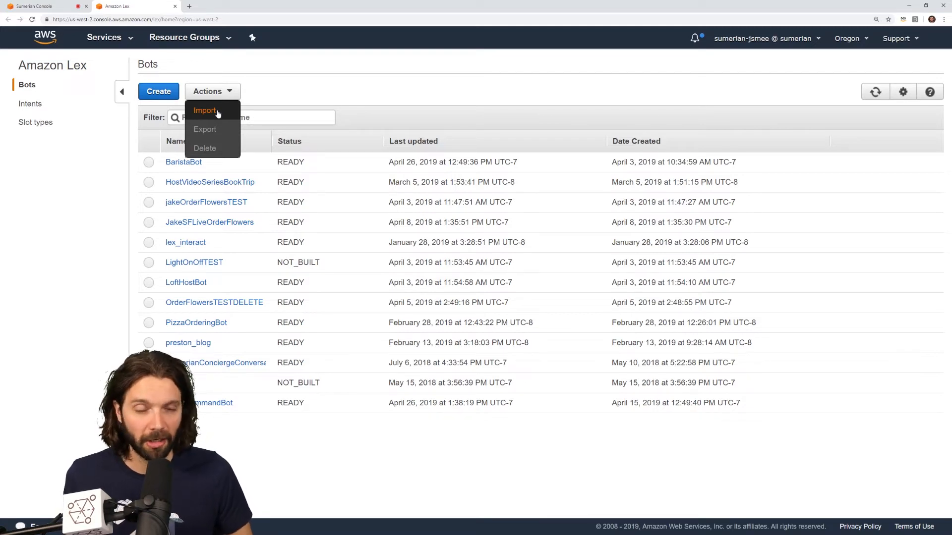
pyautogui.click(344, 87)
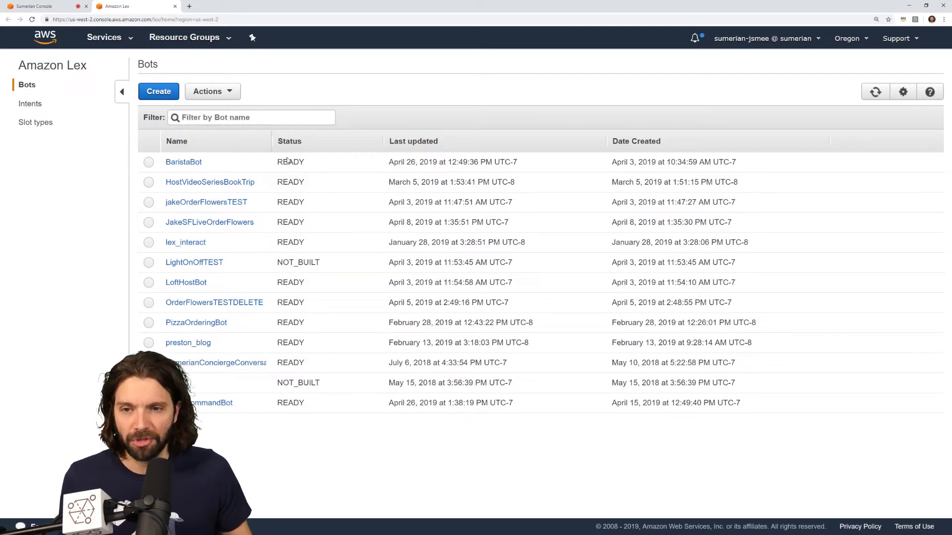
pyautogui.click(197, 404)
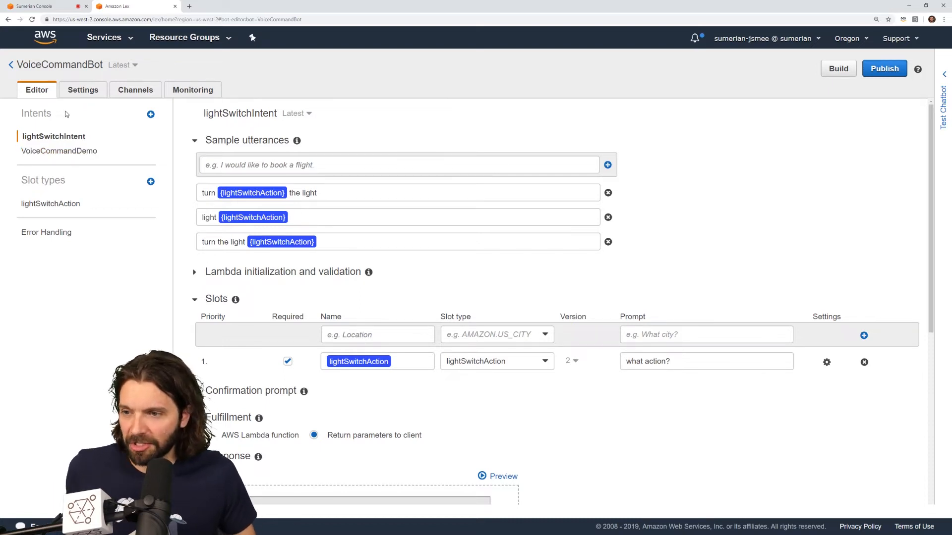
# Review the sample utterances, fulfillment and response message of the VoiceCommandDemo intent
pyautogui.click(48, 151)
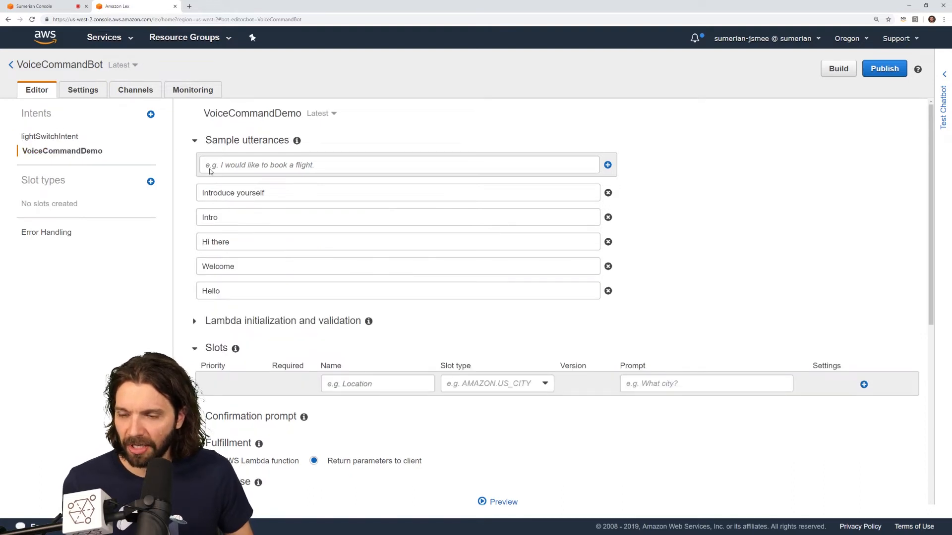
pyautogui.scroll(-3, 258, 181)
pyautogui.scroll(3, 258, 181)
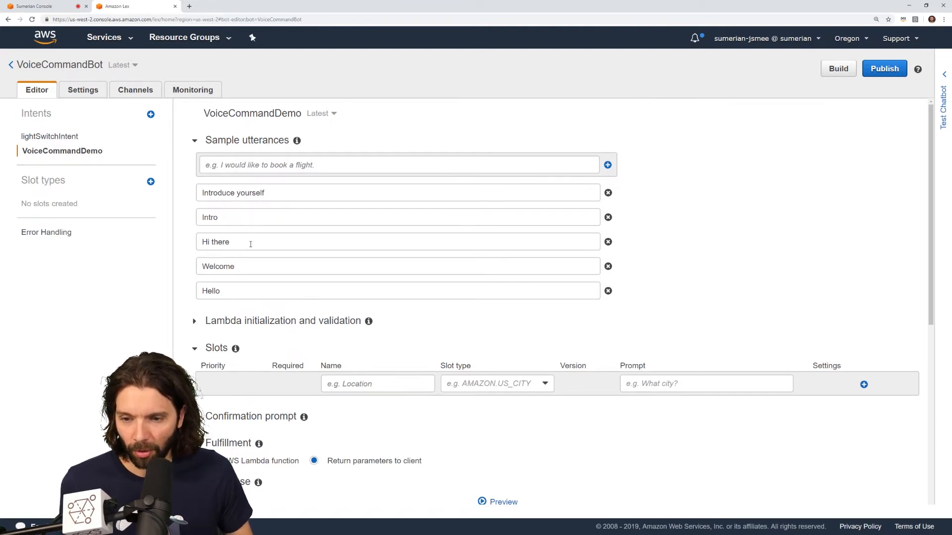
pyautogui.scroll(-4, 283, 258)
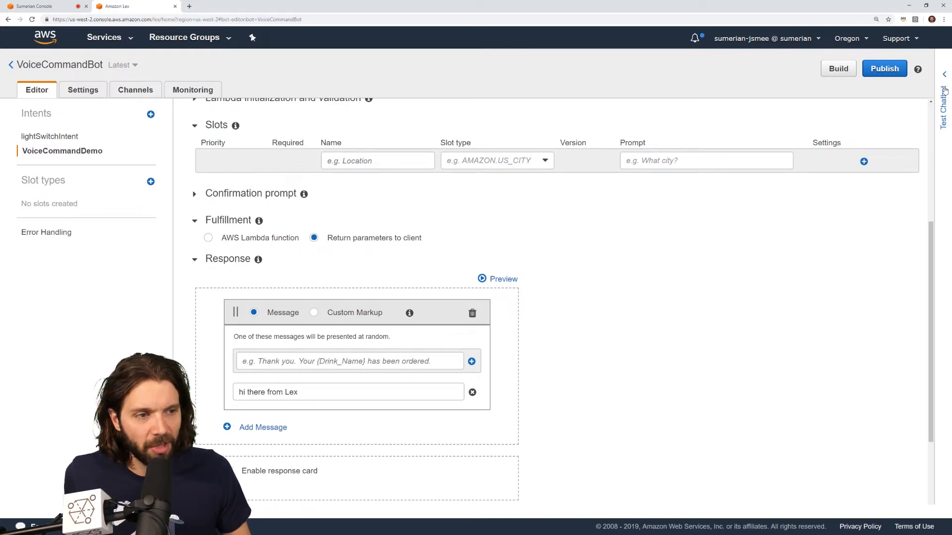
# Test the bot with the message "hello" and show the response in Detail view
pyautogui.click(945, 106)
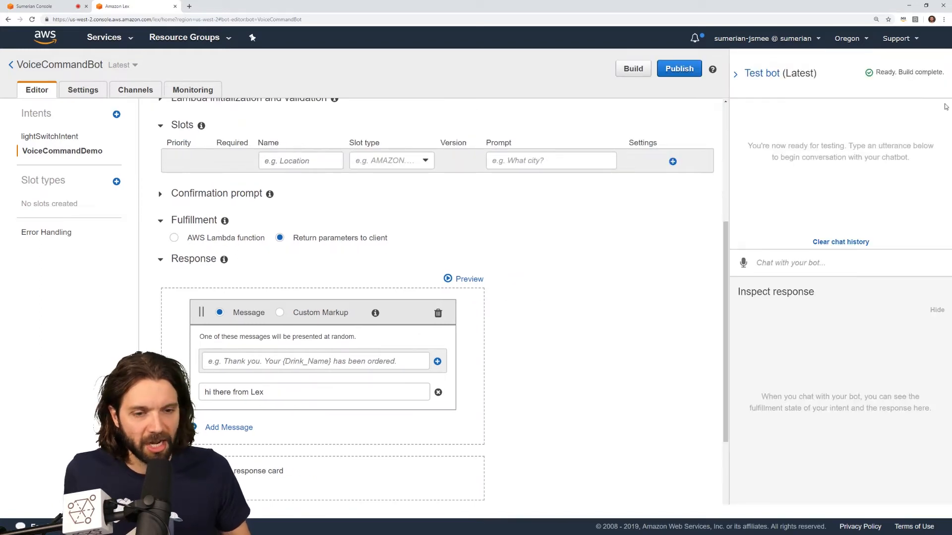
pyautogui.click(785, 261)
pyautogui.write('hello')
pyautogui.press('Return')
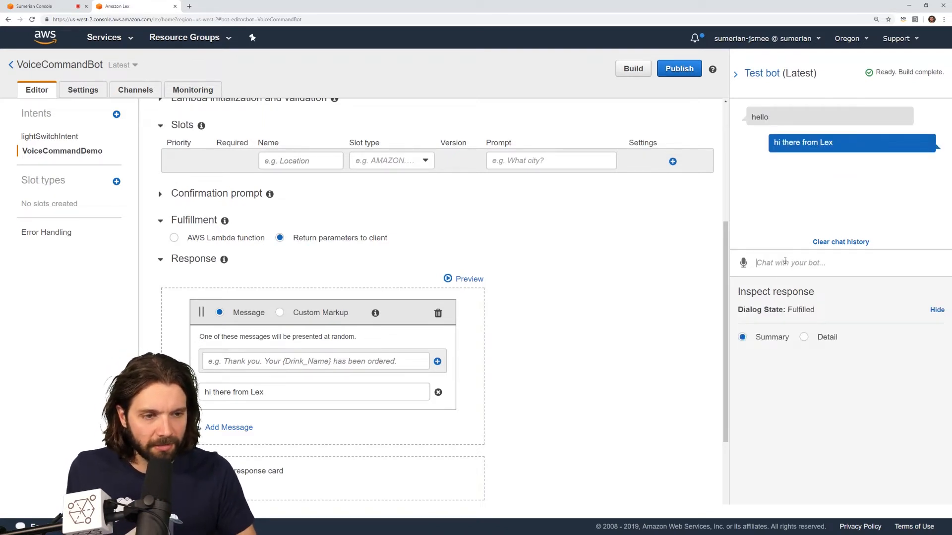
pyautogui.click(804, 337)
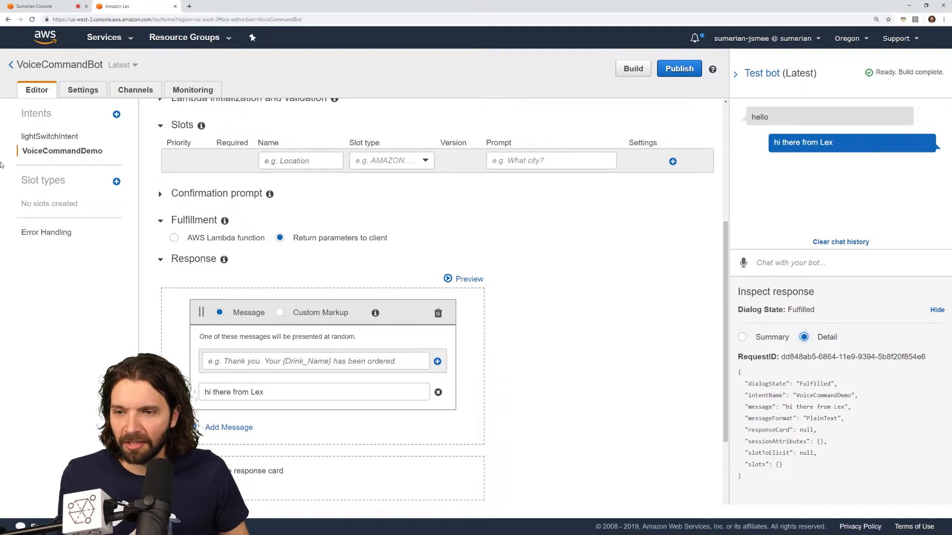
# Review the lightSwitchIntent's sample utterances and response message, and the values of its lightSwitchAction slot type, without changing them
pyautogui.scroll(5, 350, 193)
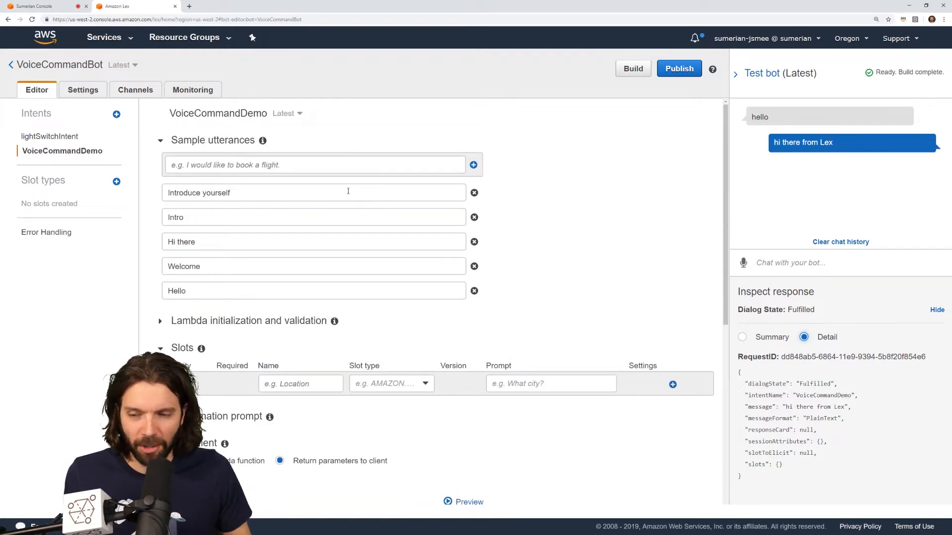
pyautogui.click(57, 142)
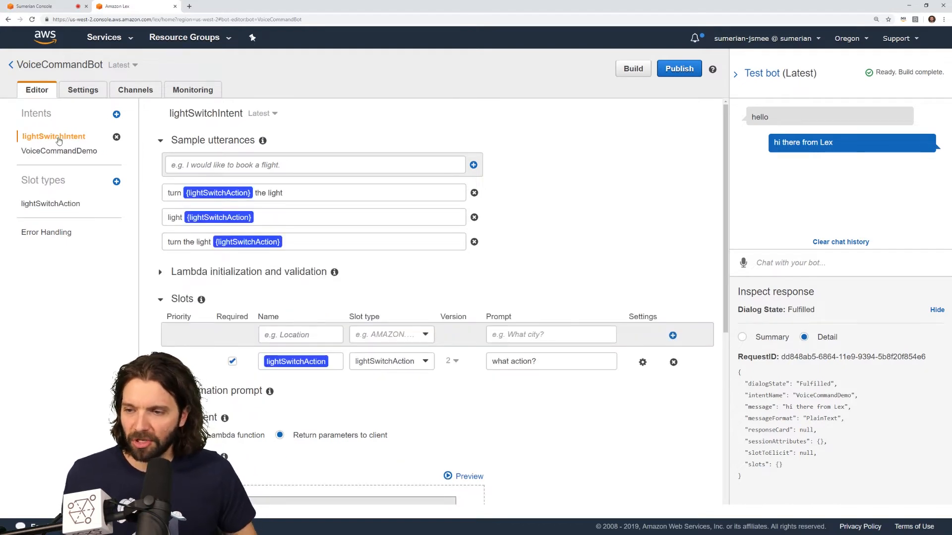
pyautogui.click(36, 205)
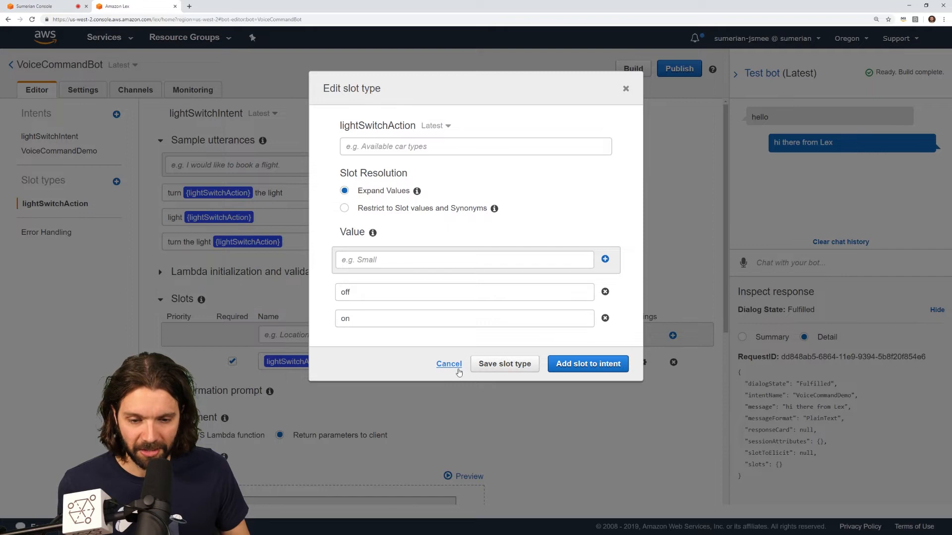
pyautogui.click(448, 364)
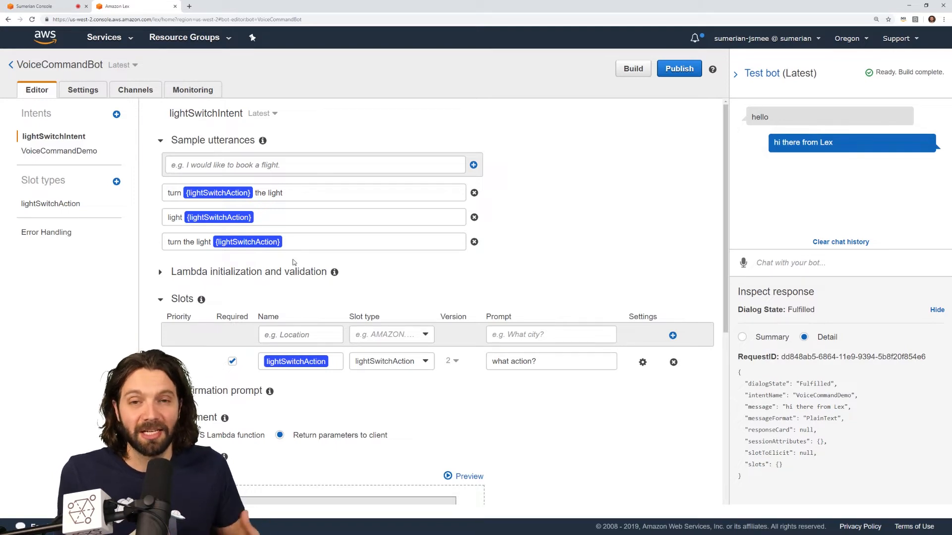
pyautogui.scroll(-3, 294, 263)
pyautogui.scroll(-2, 294, 262)
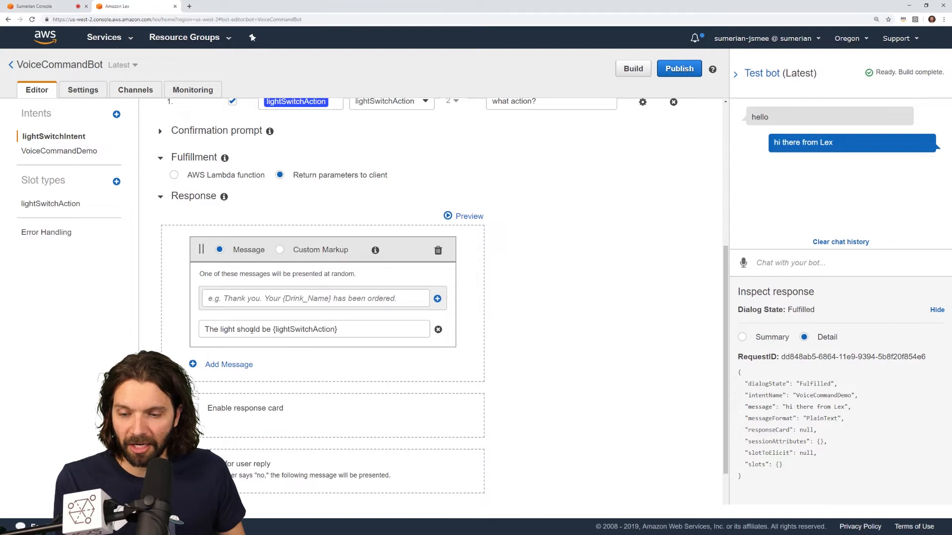
# Test the bot with the message "turn on the light" and check the lightSwitchAction slot value in the response details
pyautogui.moveTo(274, 330); pyautogui.dragTo(338, 326)
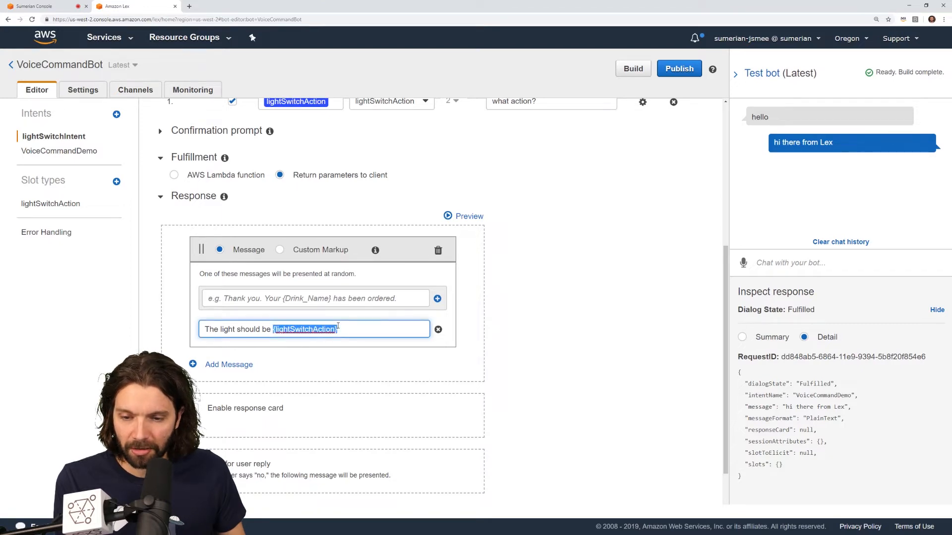
pyautogui.click(343, 331)
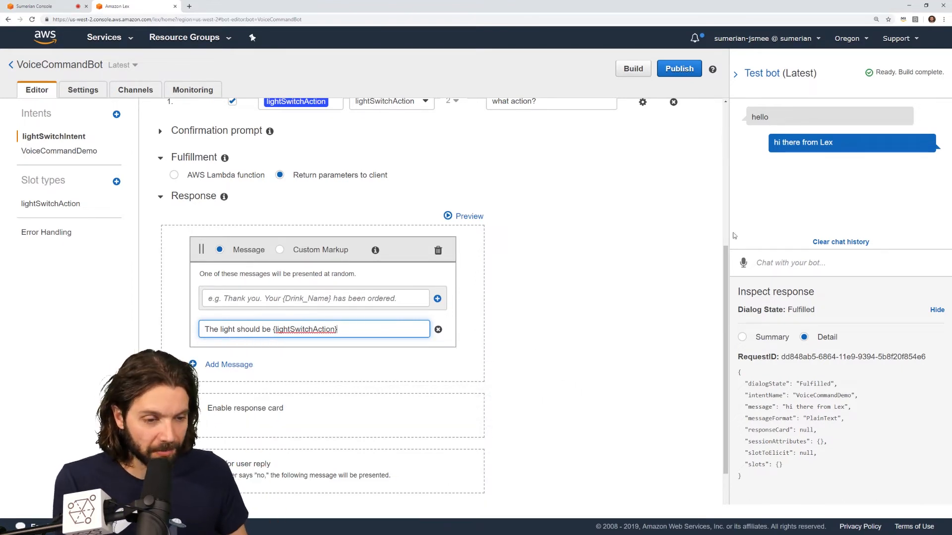
pyautogui.click(775, 260)
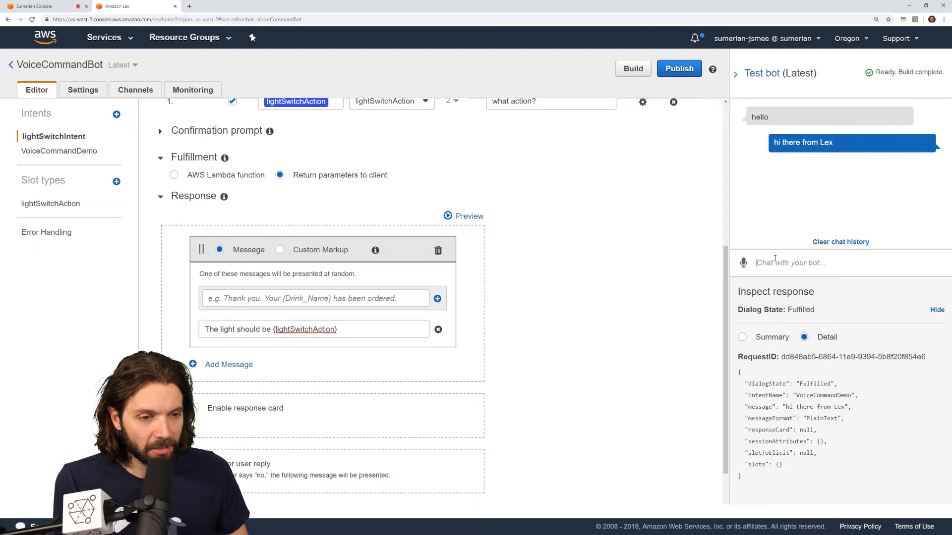
pyautogui.write('turn on the ')
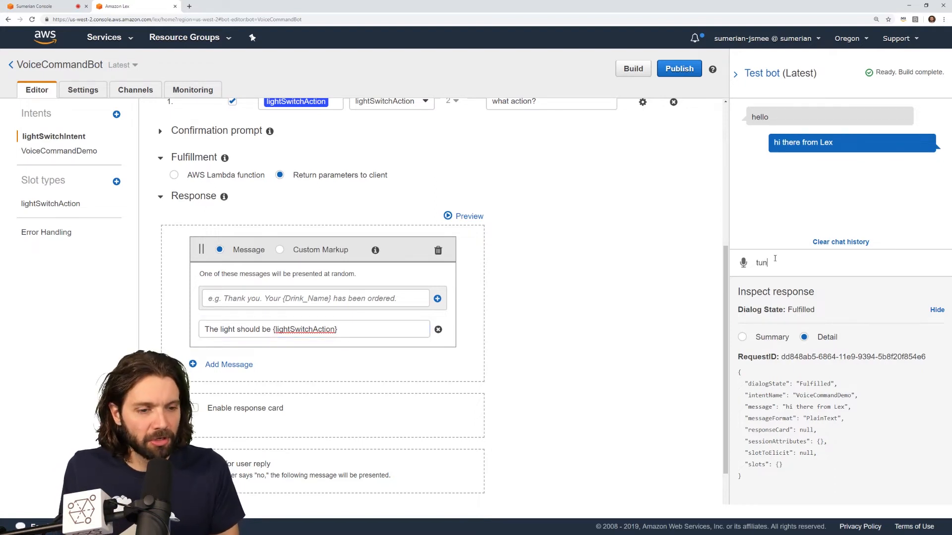
pyautogui.write('light')
pyautogui.press('Return')
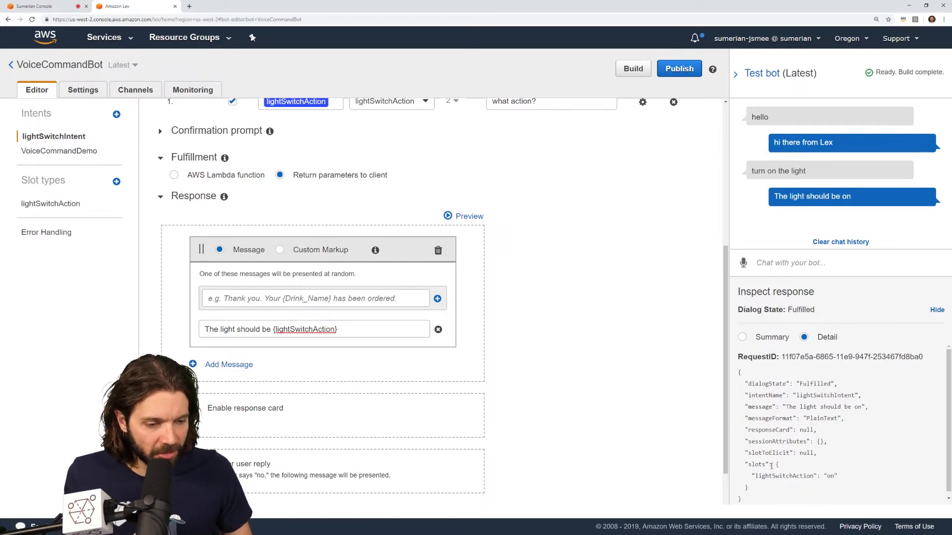
pyautogui.moveTo(846, 476); pyautogui.dragTo(752, 476)
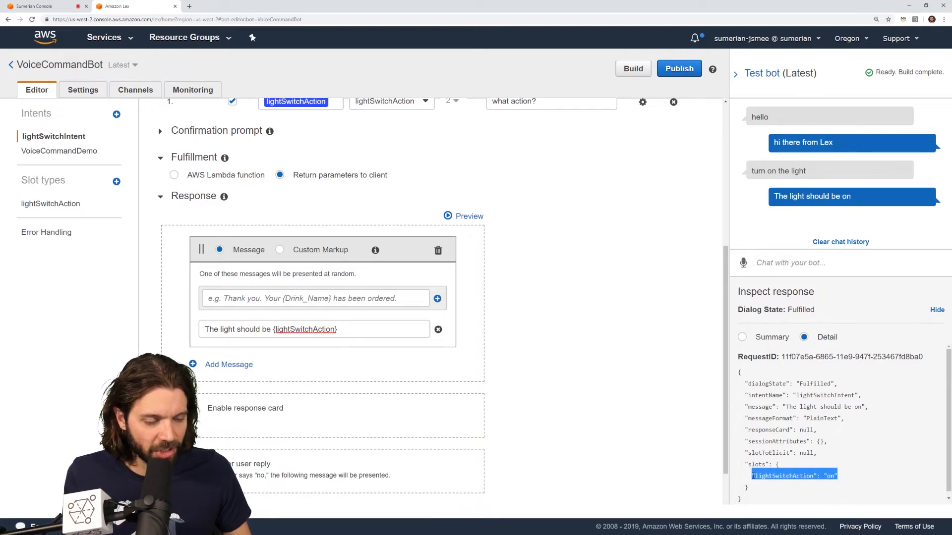
# Test the bot with the message "light off" and compare the returned lightSwitchAction slot with the intent's sample utterances
pyautogui.click(820, 268)
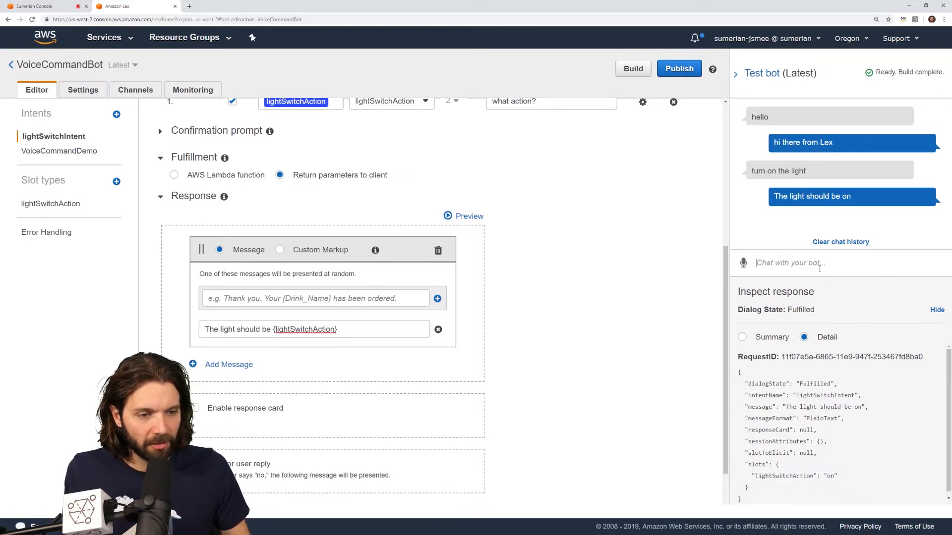
pyautogui.write('light off')
pyautogui.press('Return')
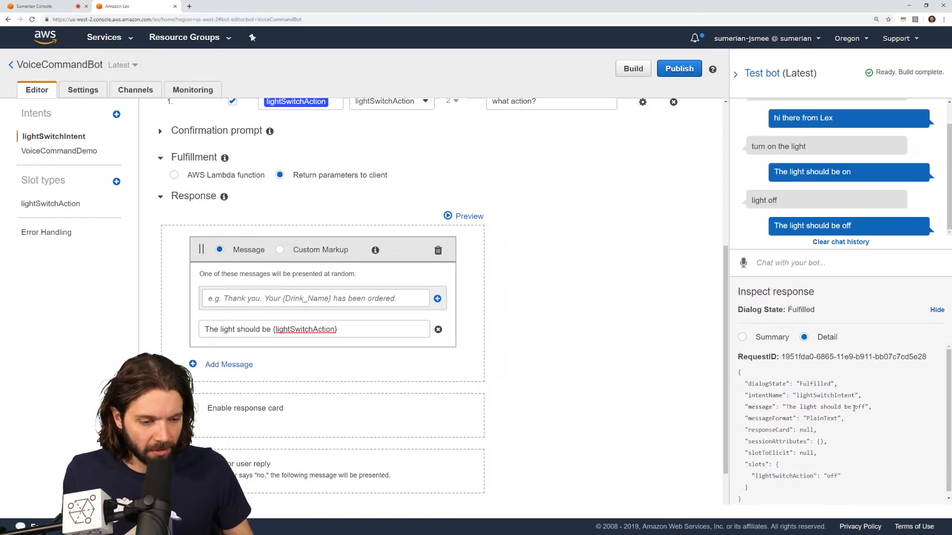
pyautogui.moveTo(837, 476); pyautogui.dragTo(741, 477)
pyautogui.click(850, 480)
pyautogui.moveTo(846, 476); pyautogui.dragTo(751, 477)
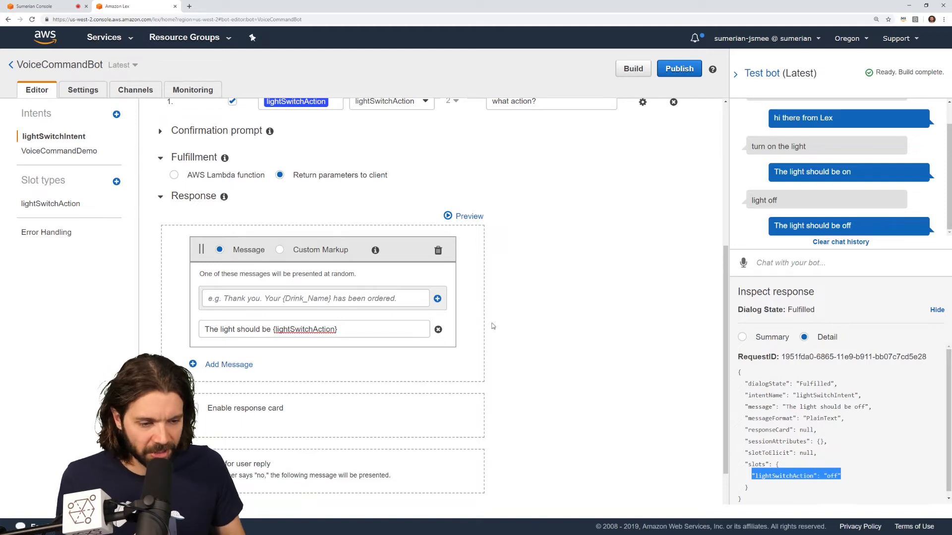
pyautogui.scroll(5, 231, 157)
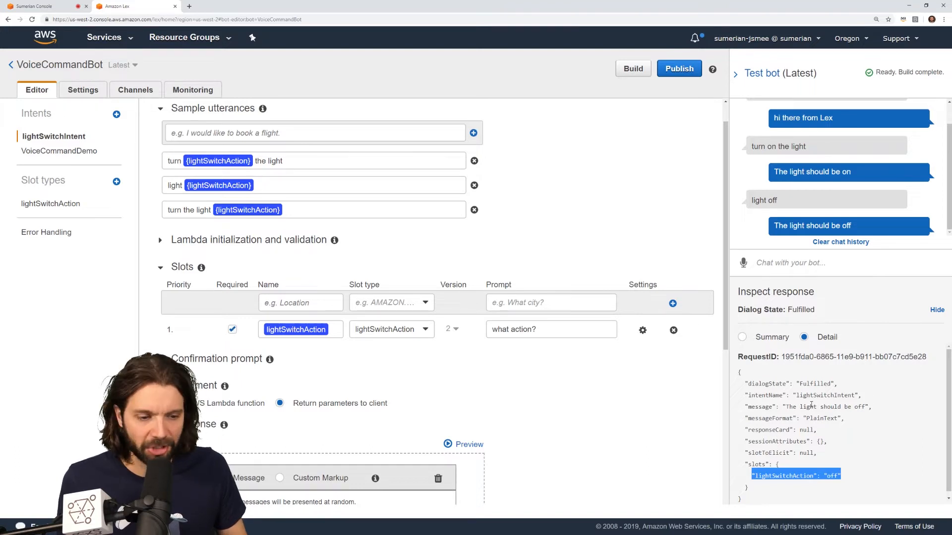
pyautogui.click(869, 481)
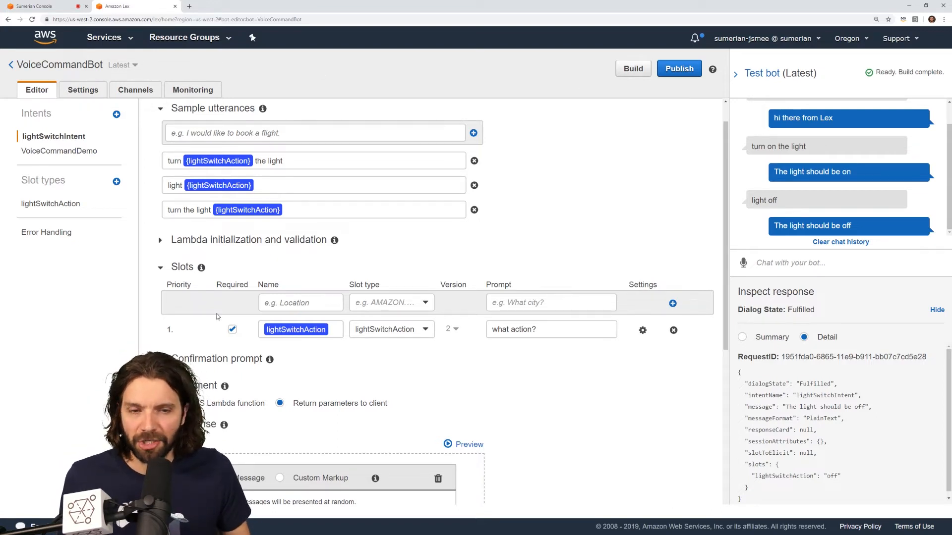
# Return to the list of Lex bots, reopen VoiceCommandBot and copy the bot's name
pyautogui.scroll(-6, 217, 317)
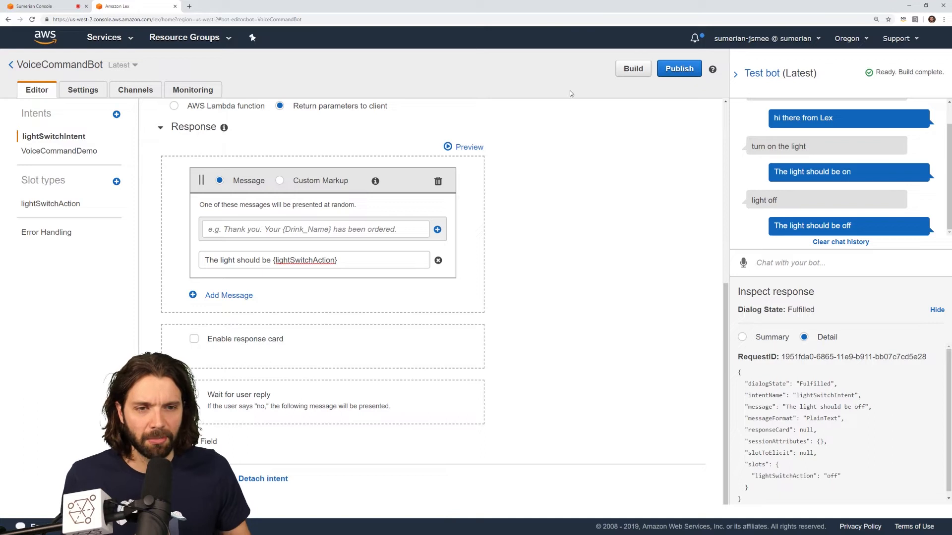
pyautogui.scroll(7, 590, 143)
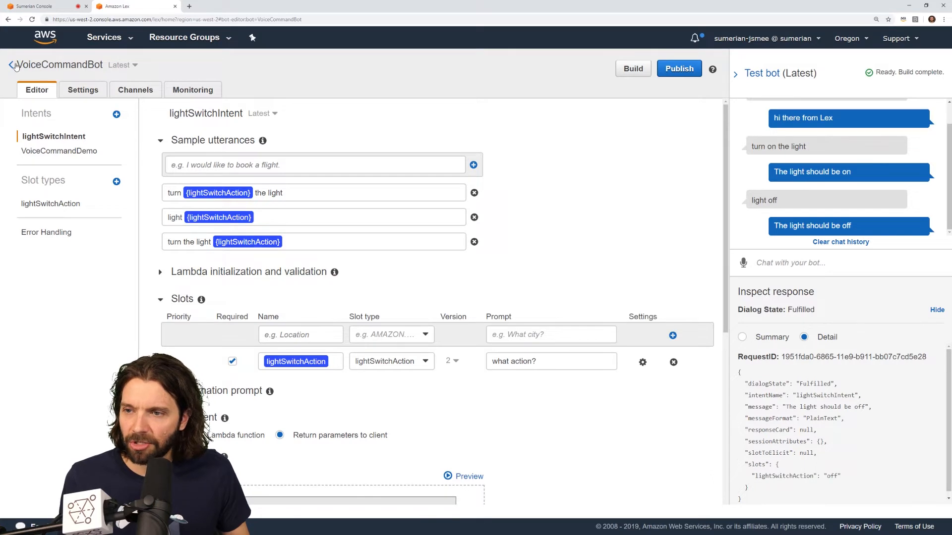
pyautogui.click(11, 65)
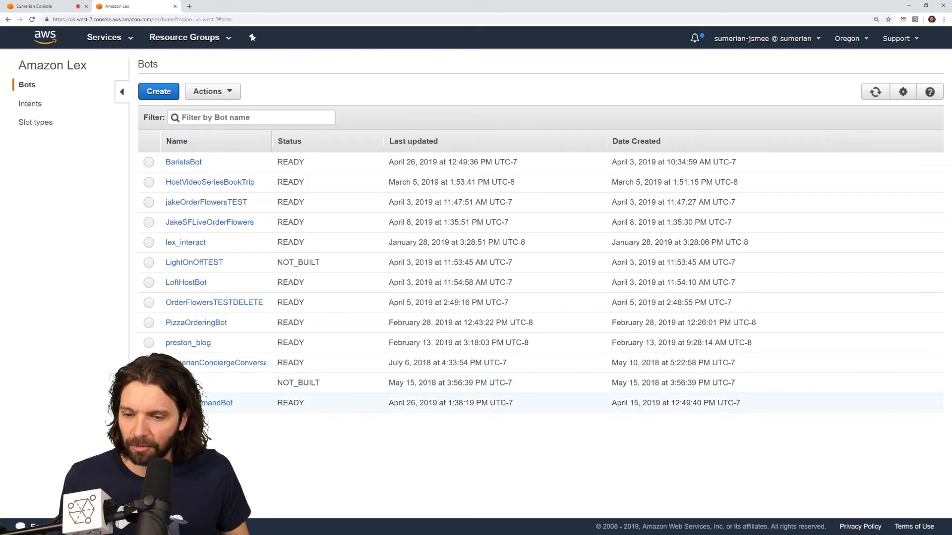
pyautogui.click(221, 402)
pyautogui.moveTo(18, 65); pyautogui.dragTo(105, 66)
pyautogui.hotkey('ctrl', 'c')
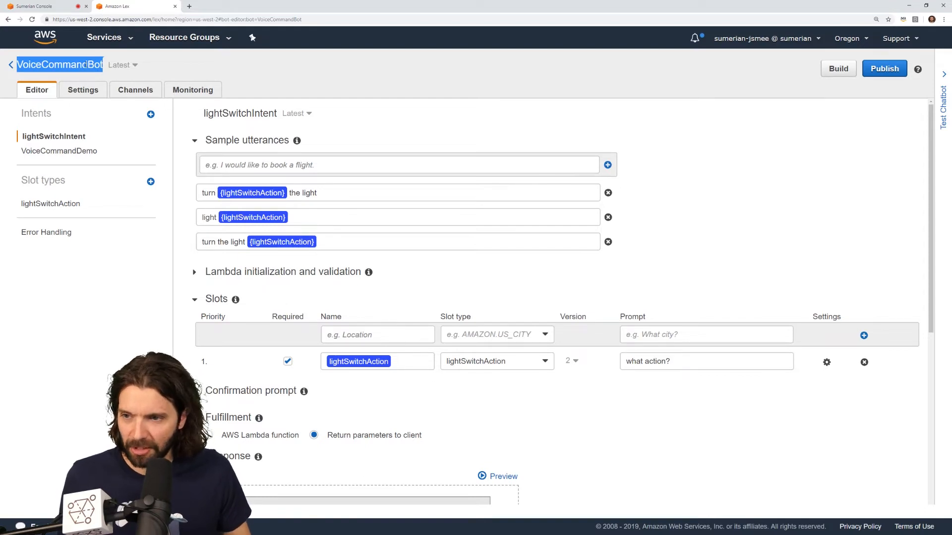
# Switch to the Sumerian scene and set the Dialogue component's bot name to VoiceCommandBot and its alias to $LATEST
pyautogui.click(38, 7)
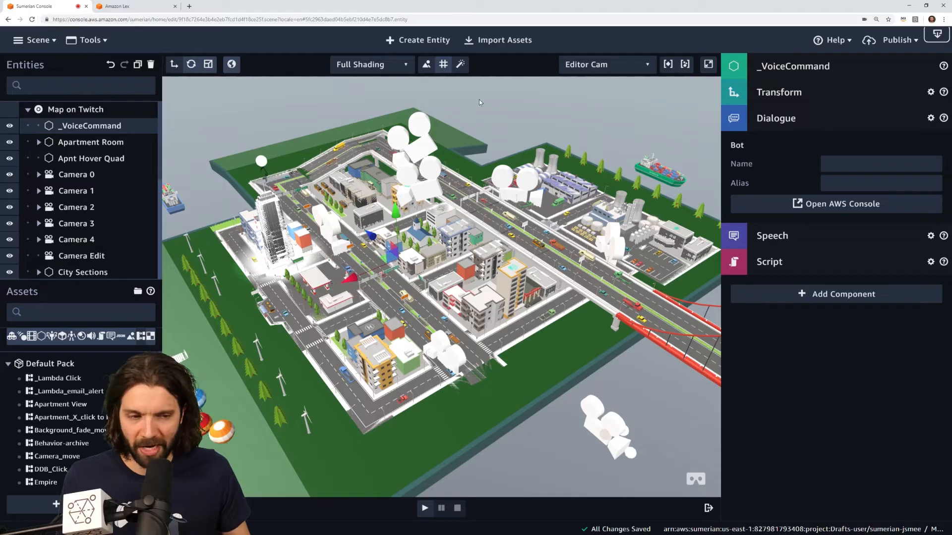
pyautogui.click(845, 166)
pyautogui.hotkey('ctrl', 'v')
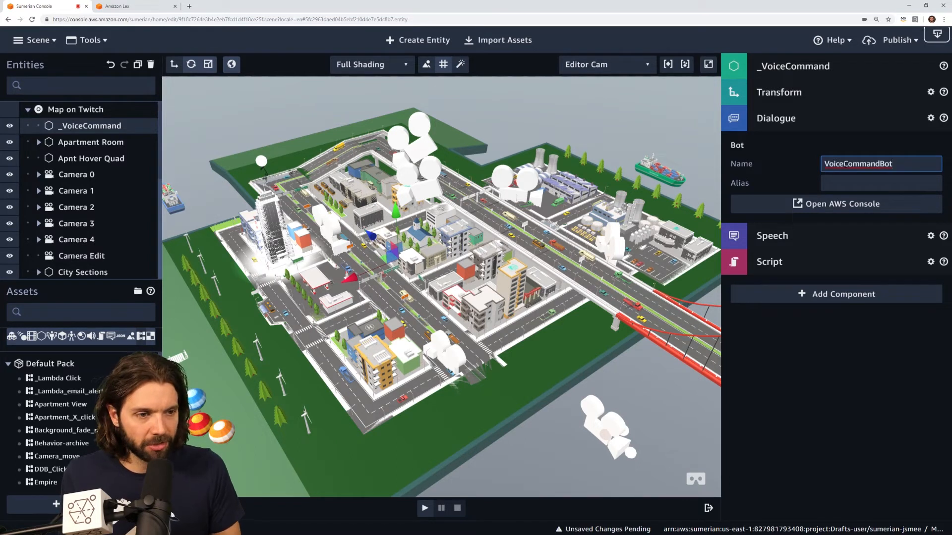
pyautogui.click(863, 184)
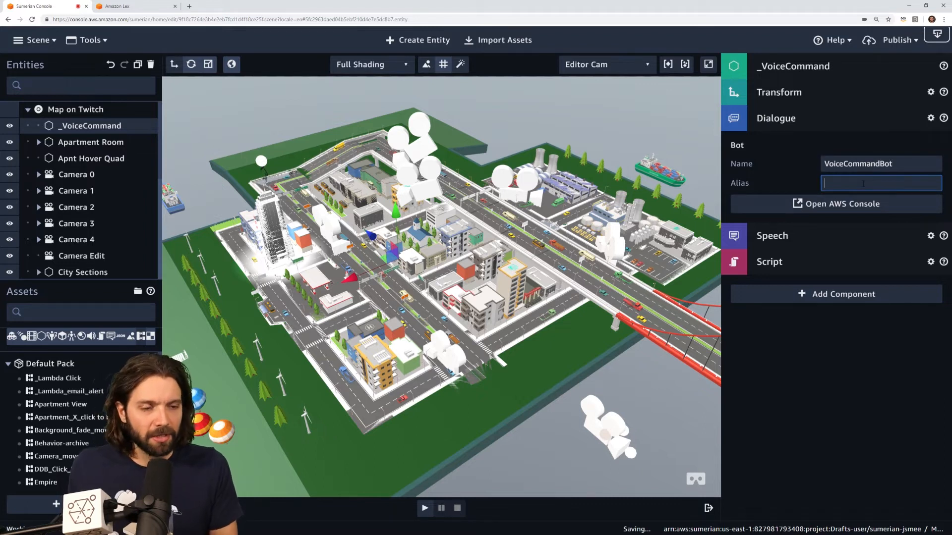
pyautogui.write('tes')
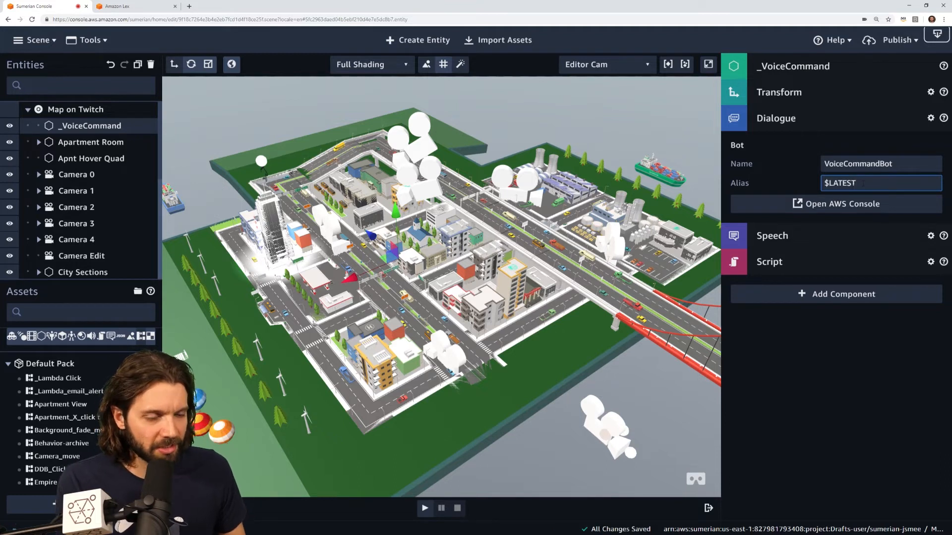
# Collapse the Dialogue component and add a State Machine component to the _VoiceCommand entity
pyautogui.click(820, 122)
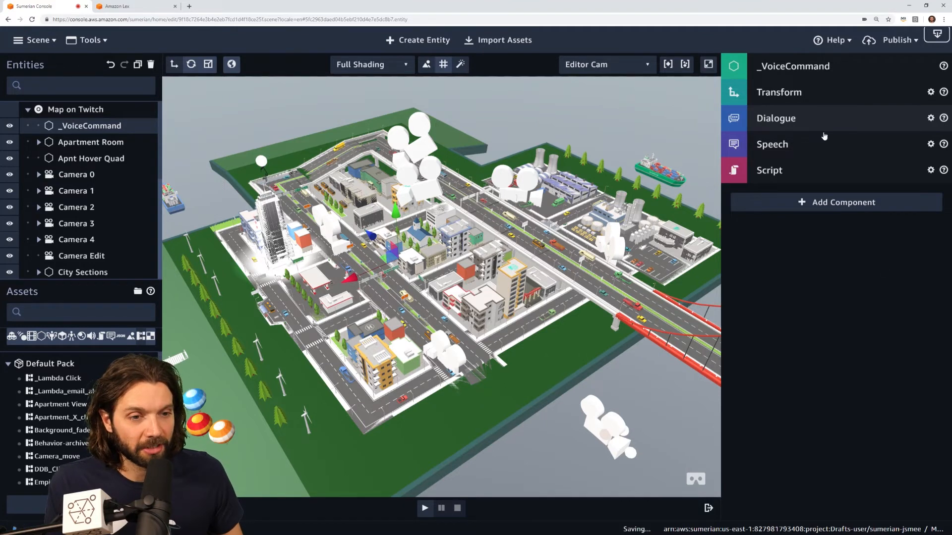
pyautogui.click(844, 205)
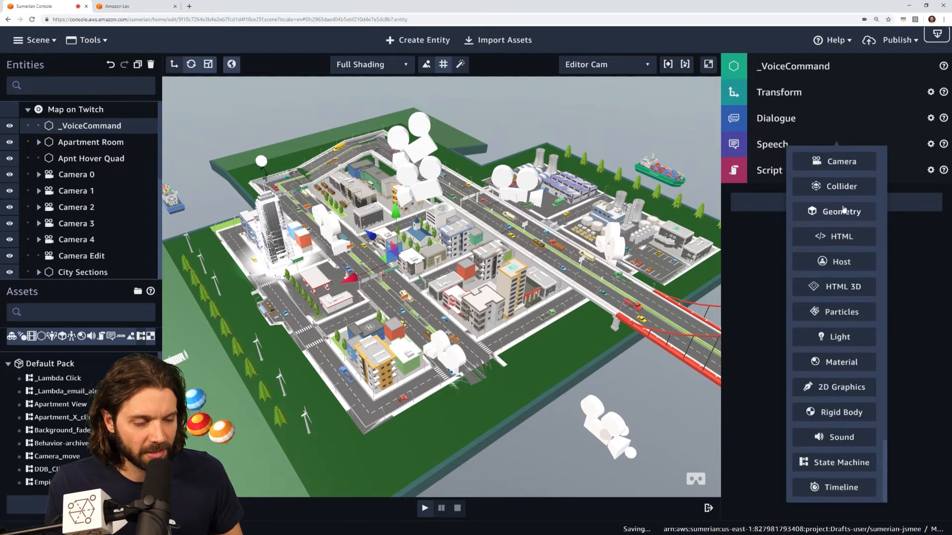
pyautogui.click(826, 463)
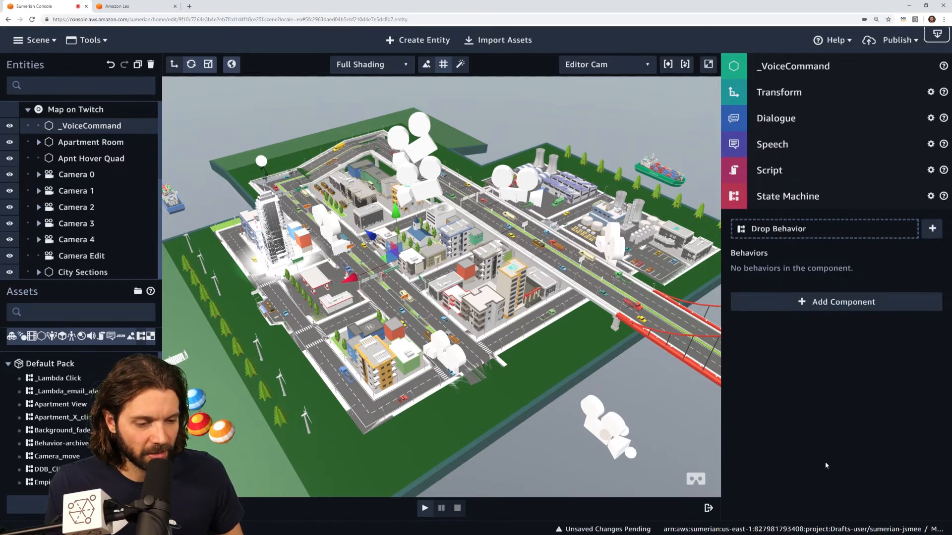
# Create a new behavior in the State Machine component and name it "Voice Command Behavior"
pyautogui.click(935, 232)
pyautogui.moveTo(855, 122); pyautogui.dragTo(800, 118)
pyautogui.write('Voci')
pyautogui.press('BackSpace')
pyautogui.press('BackSpace')
pyautogui.write('ice Command Behavior')
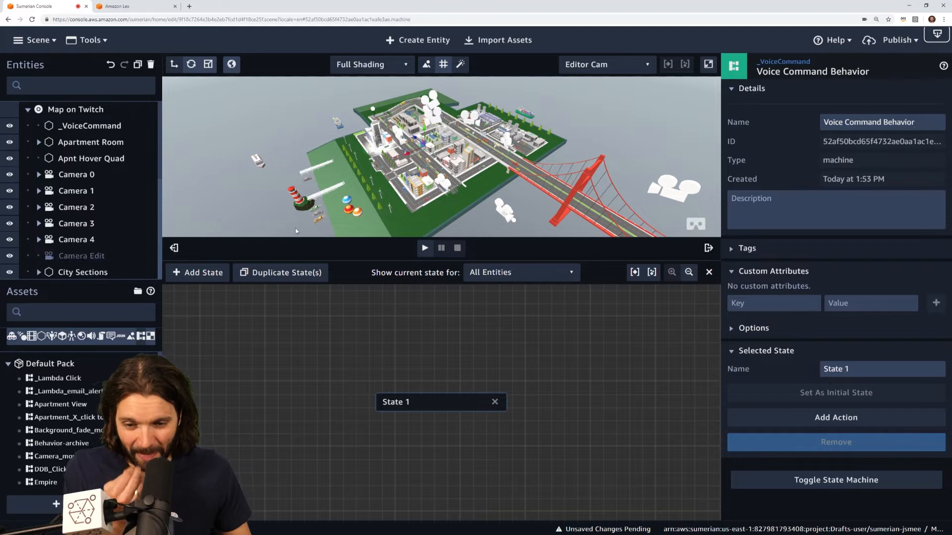
# Move the behavior's initial state toward the left side of the graph and rename it "AWS SDK"
pyautogui.moveTo(404, 403); pyautogui.dragTo(220, 387)
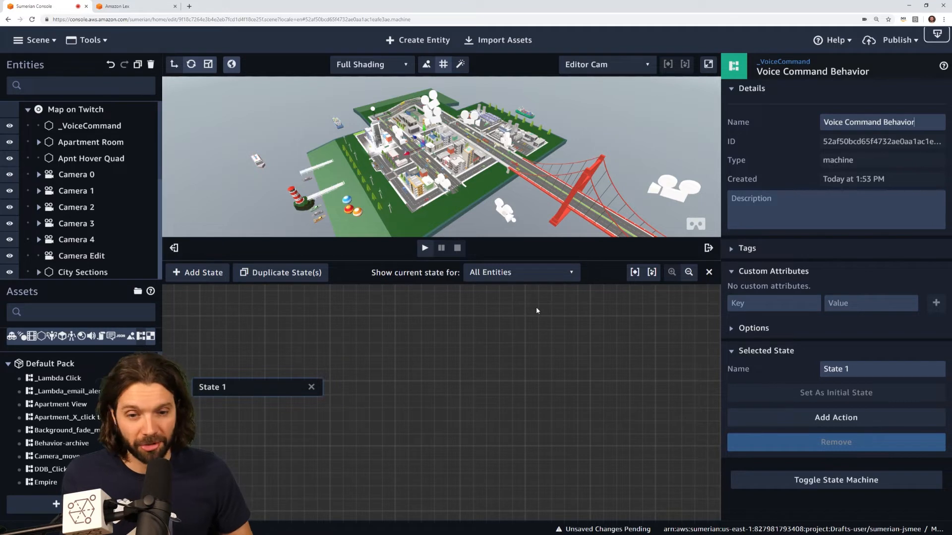
pyautogui.moveTo(278, 388); pyautogui.dragTo(283, 405)
pyautogui.tripleClick(835, 369)
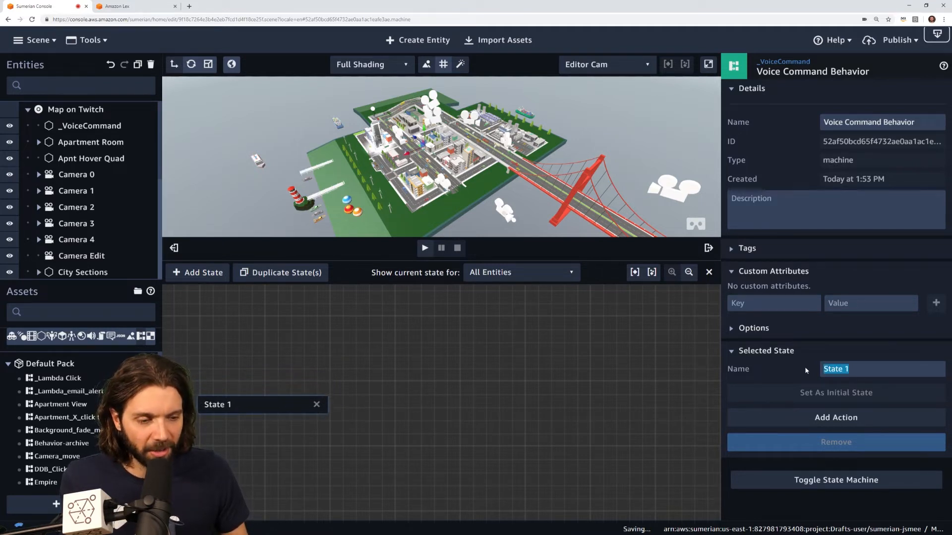
pyautogui.write('AWS')
pyautogui.press('BackSpace')
pyautogui.write('S ')
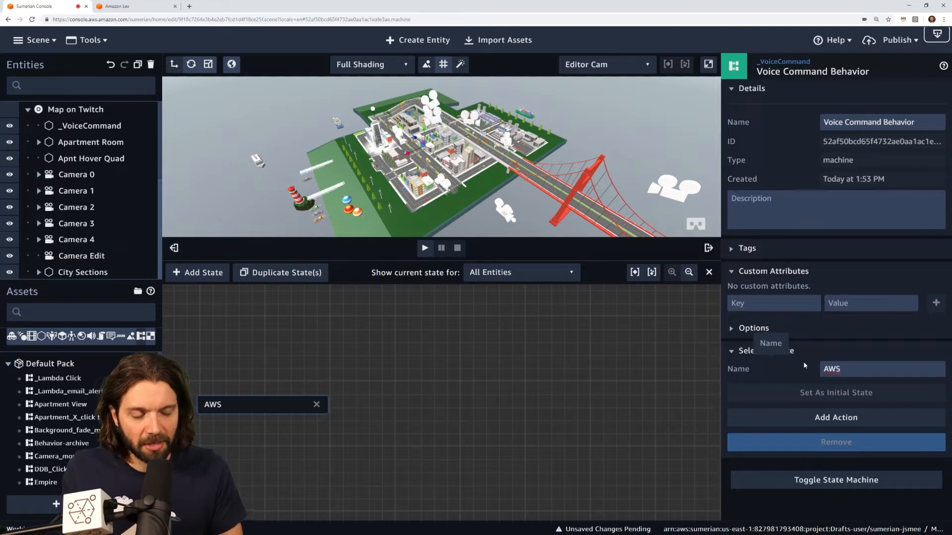
pyautogui.write('SDK')
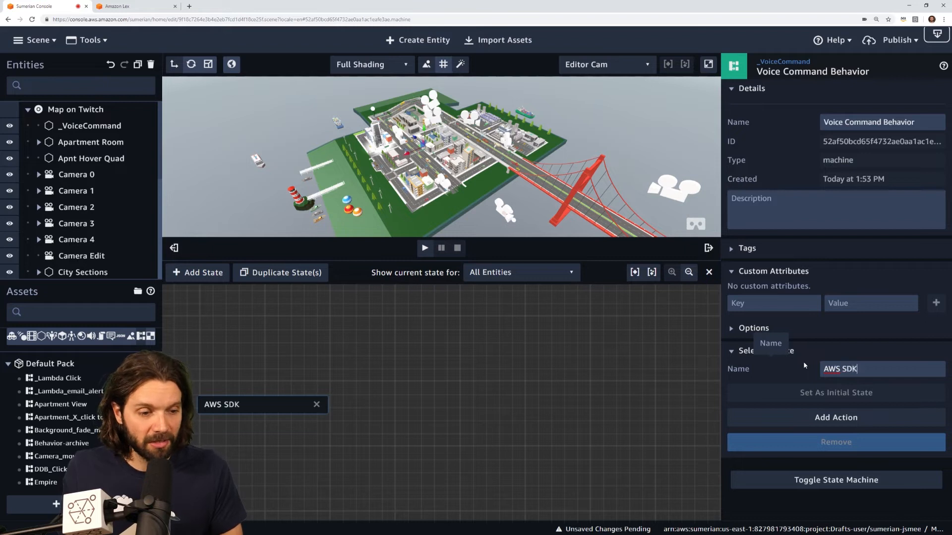
# Add the AWS SDK Ready action to the AWS SDK state and shift the state slightly in the graph
pyautogui.click(834, 419)
pyautogui.write('aws')
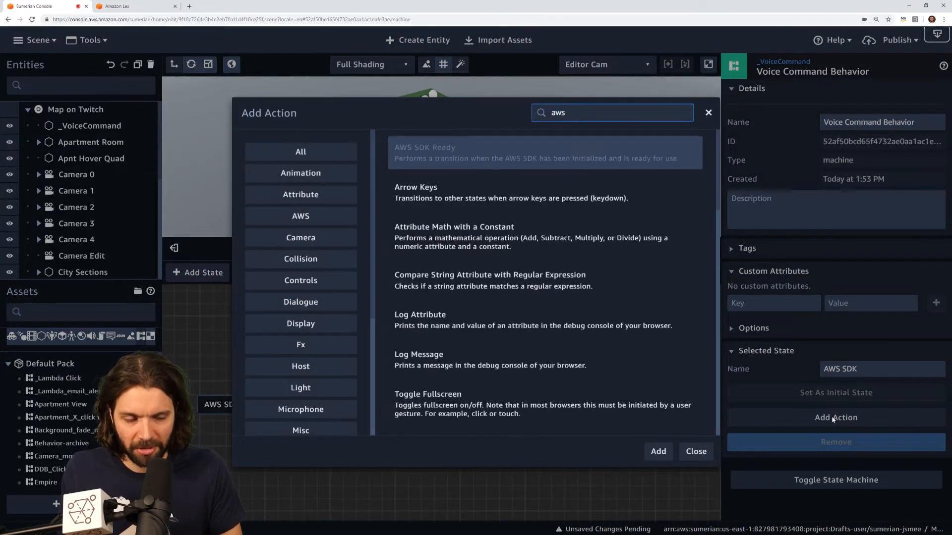
pyautogui.press('Return')
pyautogui.moveTo(272, 409); pyautogui.dragTo(256, 415)
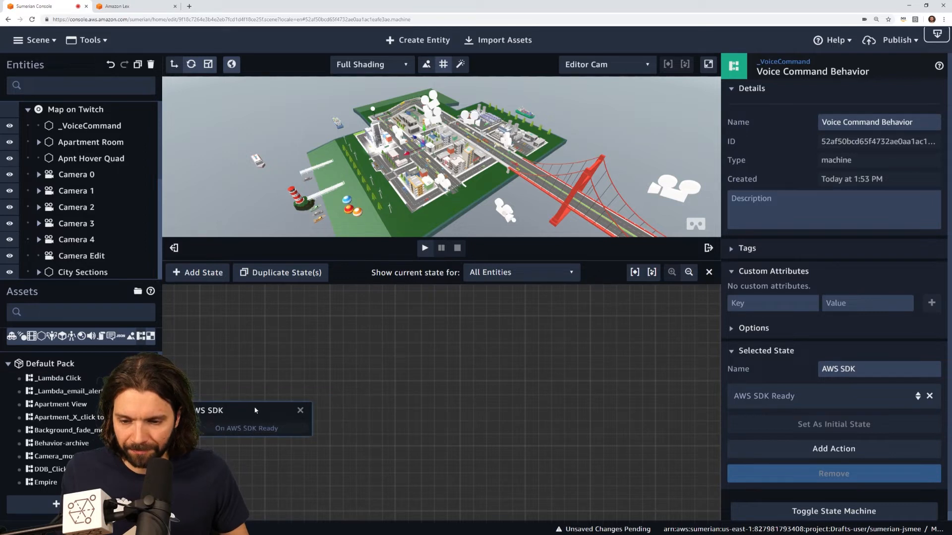
# Add a second state named "Input" and place it above and to the right of the AWS SDK state
pyautogui.click(192, 272)
pyautogui.moveTo(442, 400); pyautogui.dragTo(380, 357)
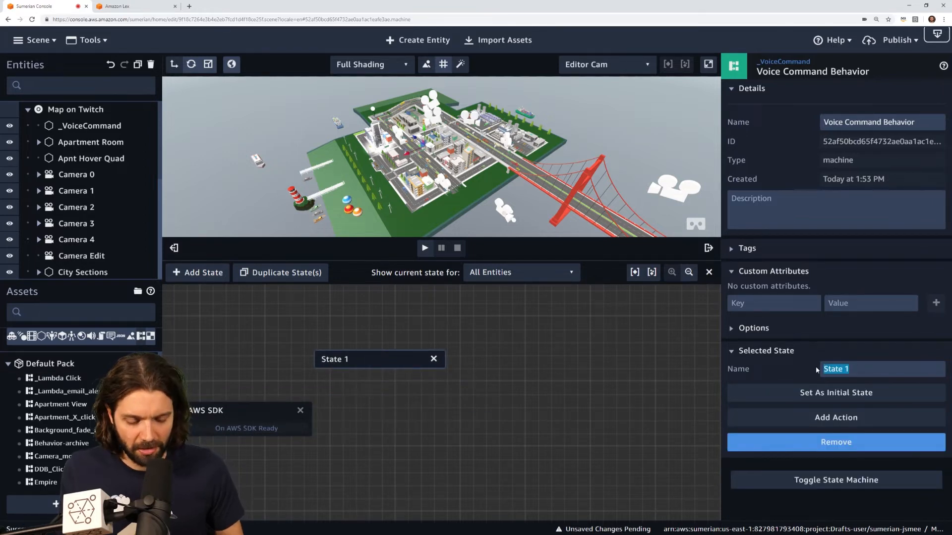
pyautogui.write('Input')
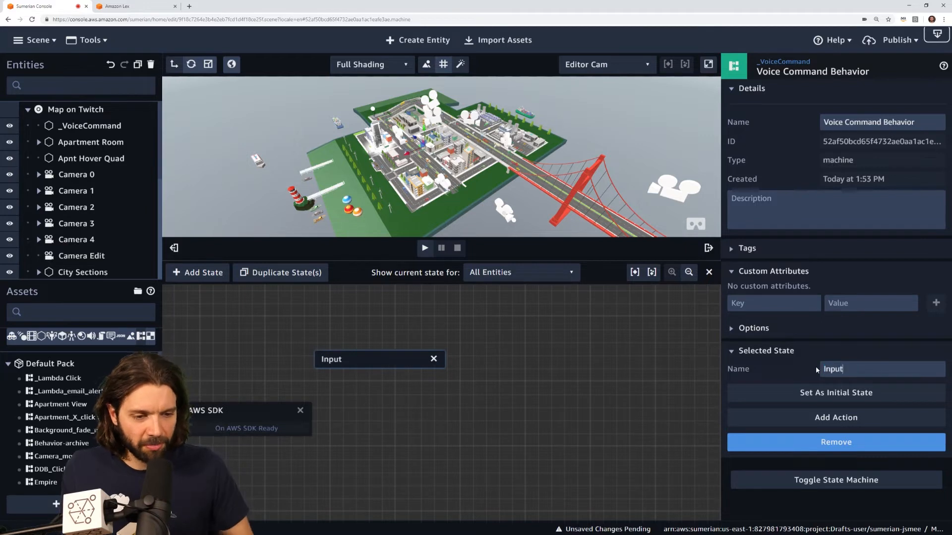
pyautogui.moveTo(368, 364); pyautogui.dragTo(363, 339)
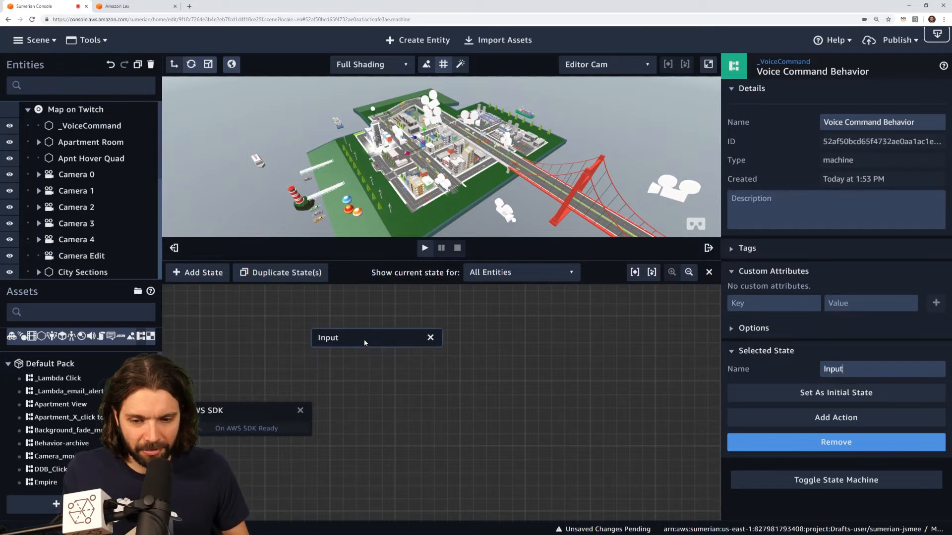
# Add the Key Down action to the Input state
pyautogui.click(841, 418)
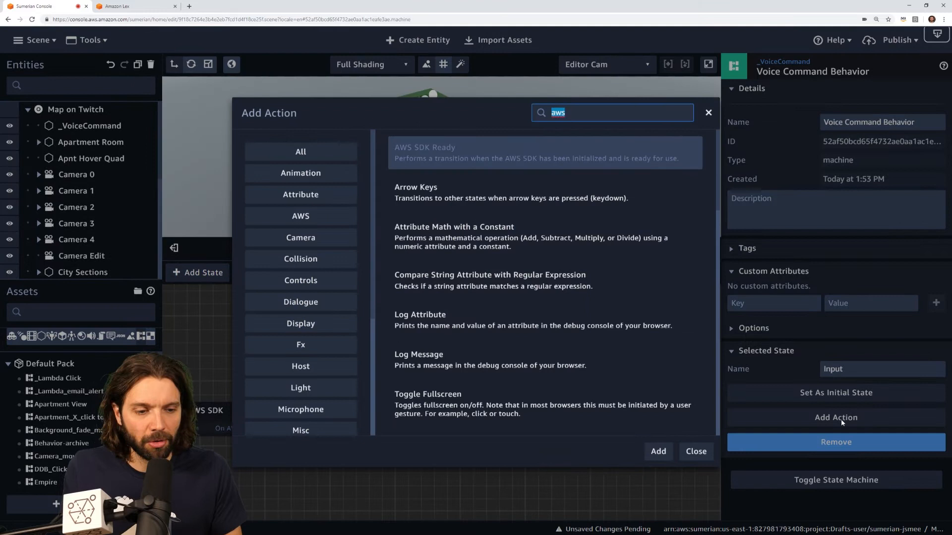
pyautogui.write('key down')
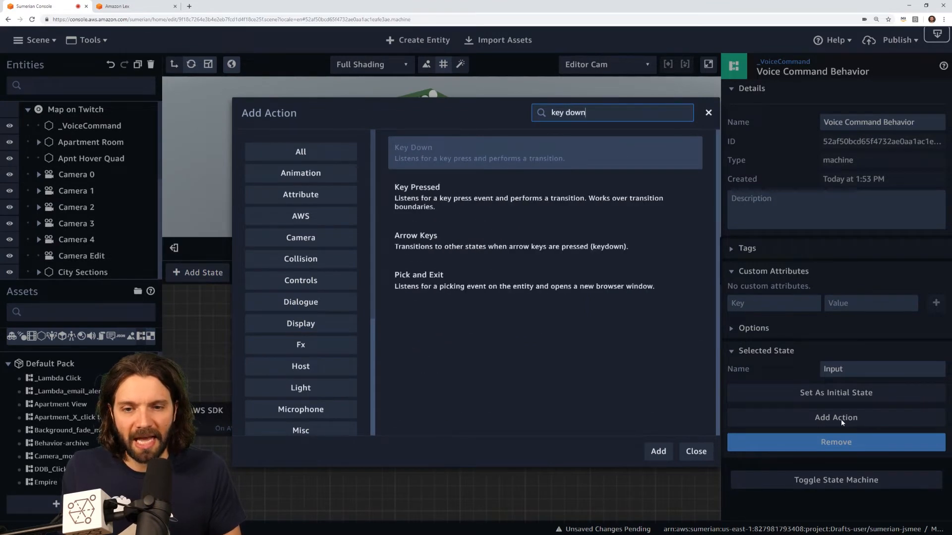
pyautogui.press('Return')
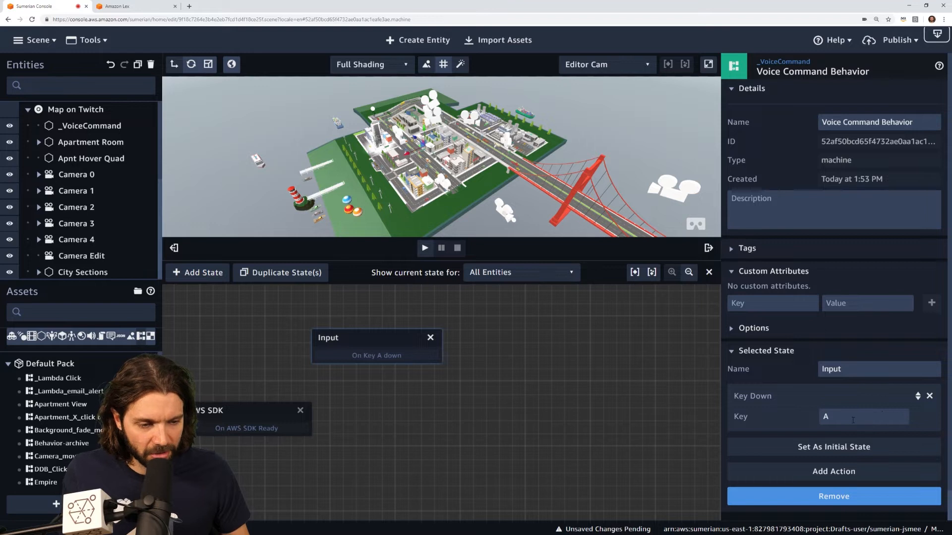
# Set the Input state's Key Down key to Space, and add a new state to the right of Input in the graph
pyautogui.press('space')
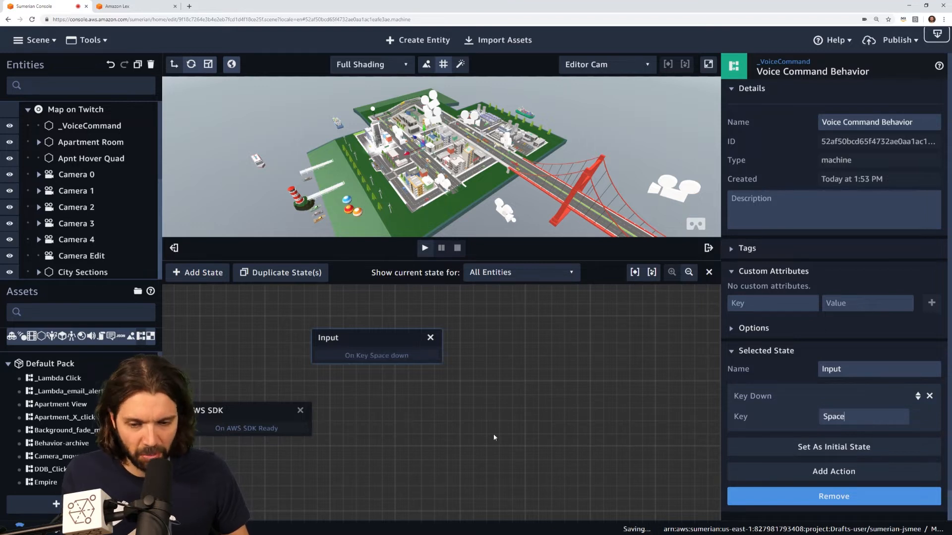
pyautogui.click(196, 274)
pyautogui.moveTo(359, 345); pyautogui.dragTo(337, 343)
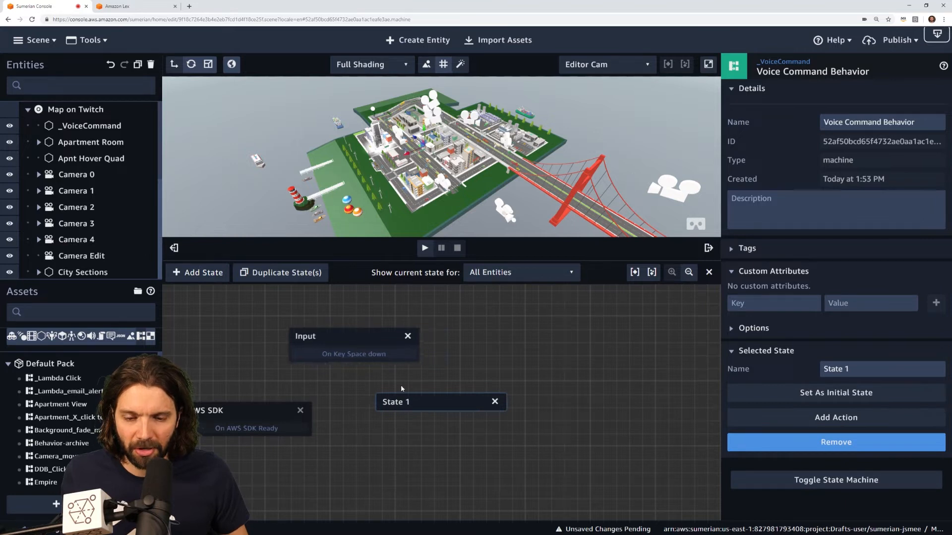
pyautogui.moveTo(426, 408); pyautogui.dragTo(515, 342)
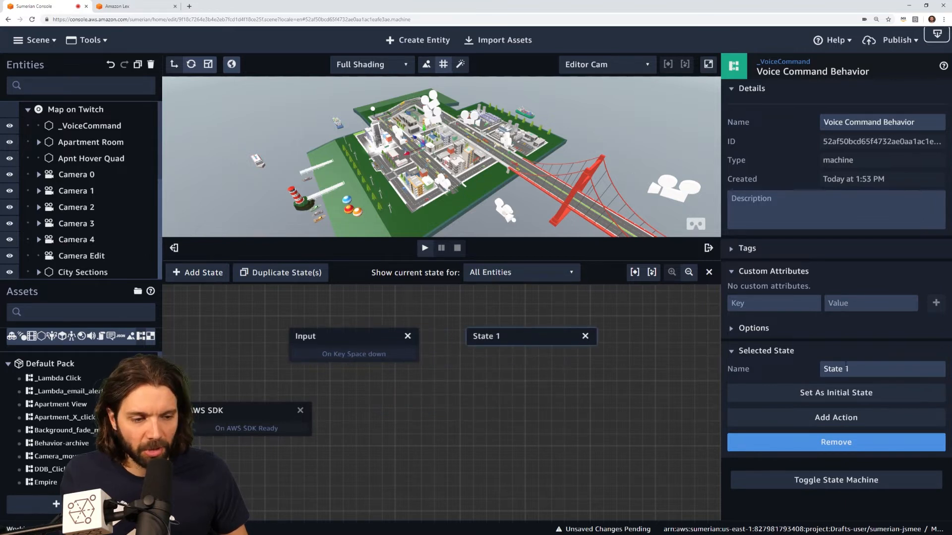
# Rename the new state beside Input as "Start Mic Recording"
pyautogui.click(765, 364)
pyautogui.press('BackSpace')
pyautogui.press('BackSpace')
pyautogui.press('BackSpace')
pyautogui.press('BackSpace')
pyautogui.press('BackSpace')
pyautogui.press('BackSpace')
pyautogui.press('BackSpace')
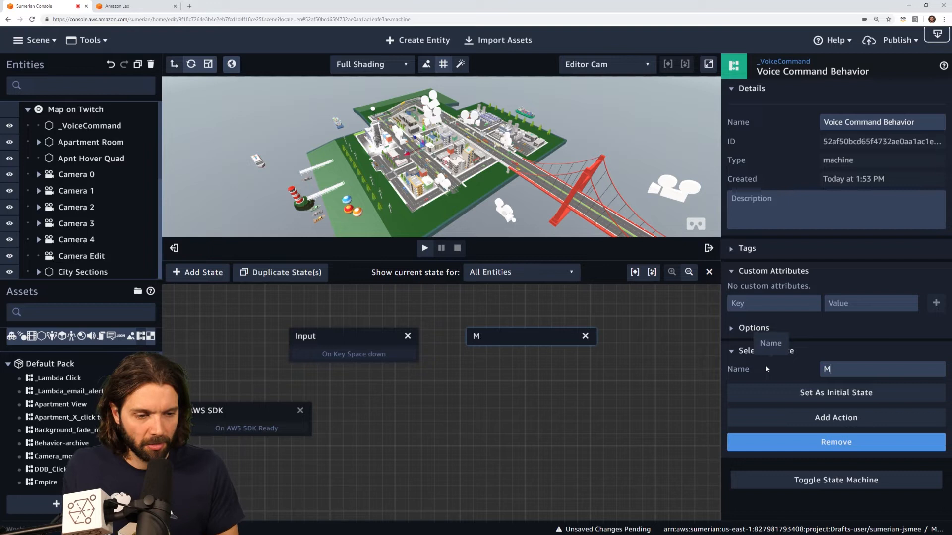
pyautogui.write('Start Mic')
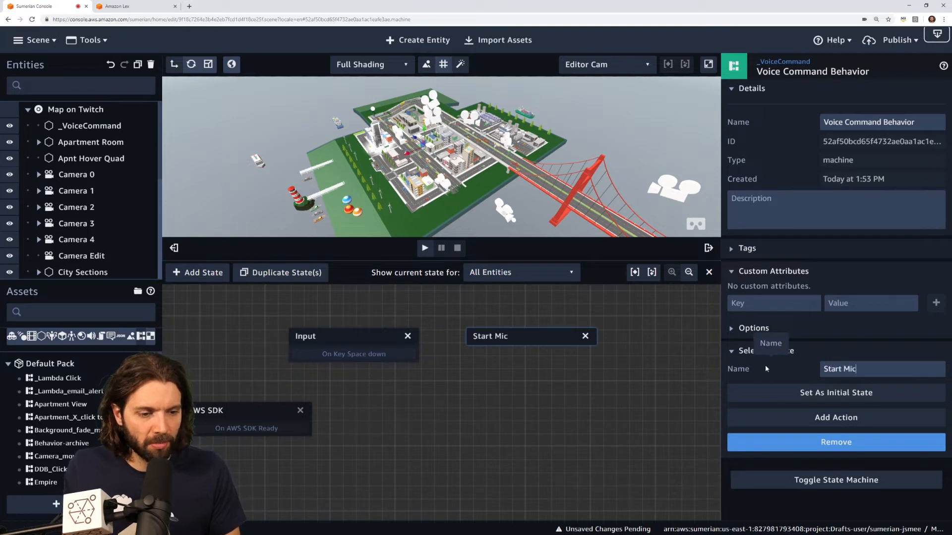
pyautogui.write(' Recording')
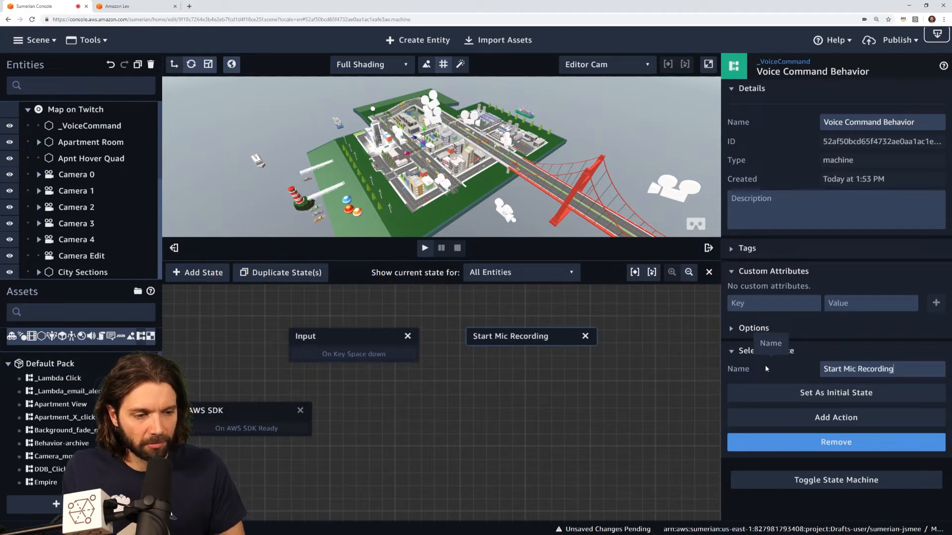
# Add the Start Microphone Recording action to the Start Mic Recording state and shift the state slightly in the graph
pyautogui.click(847, 421)
pyautogui.write('start')
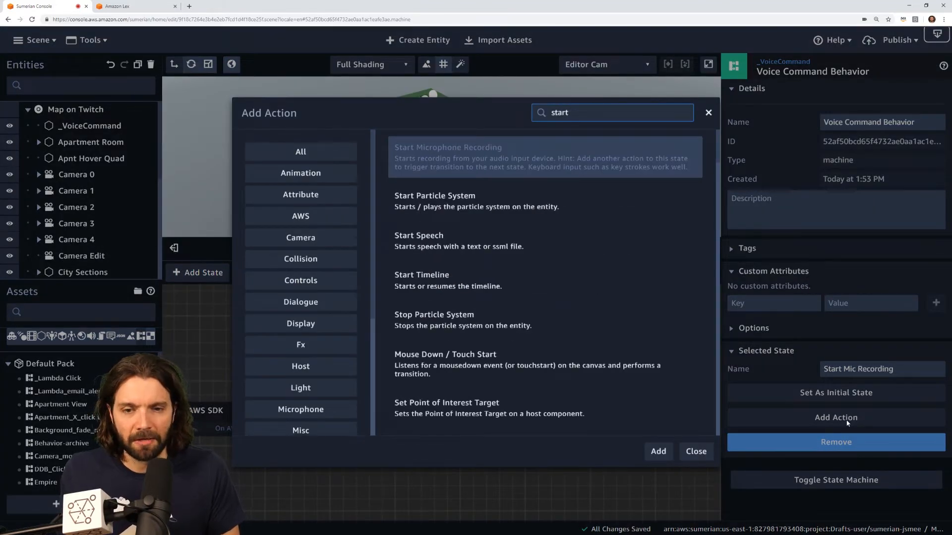
pyautogui.press('Return')
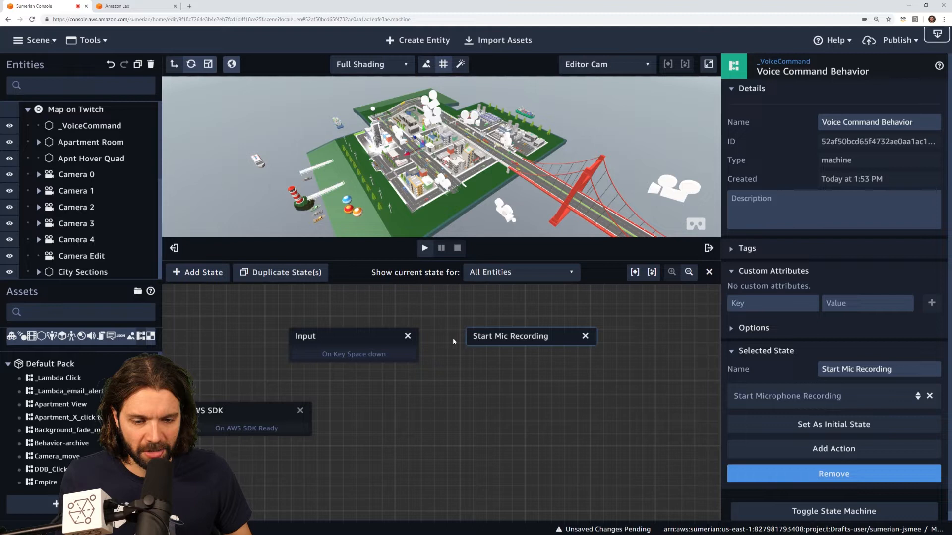
pyautogui.moveTo(502, 341); pyautogui.dragTo(496, 333)
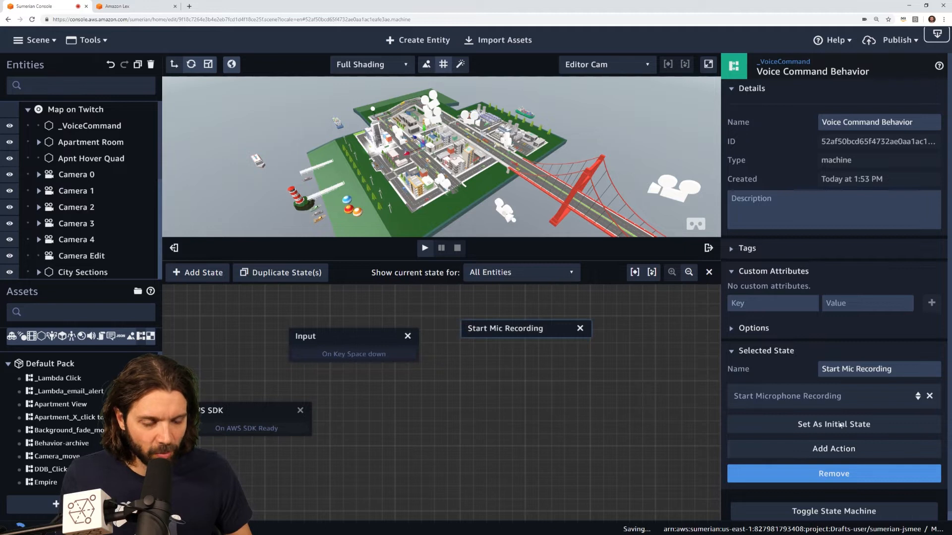
# Add the Key Up action to the Start Mic Recording state and set its key to Space
pyautogui.click(856, 453)
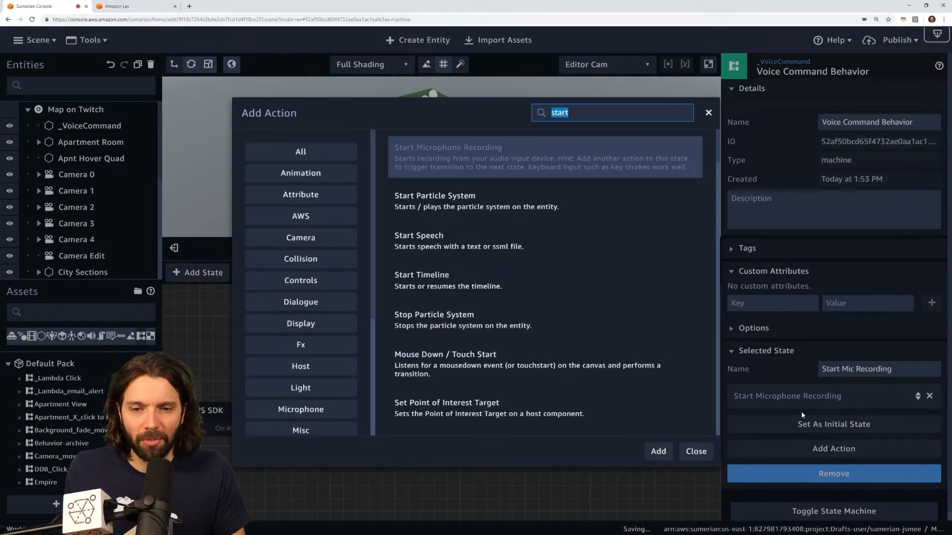
pyautogui.write('key')
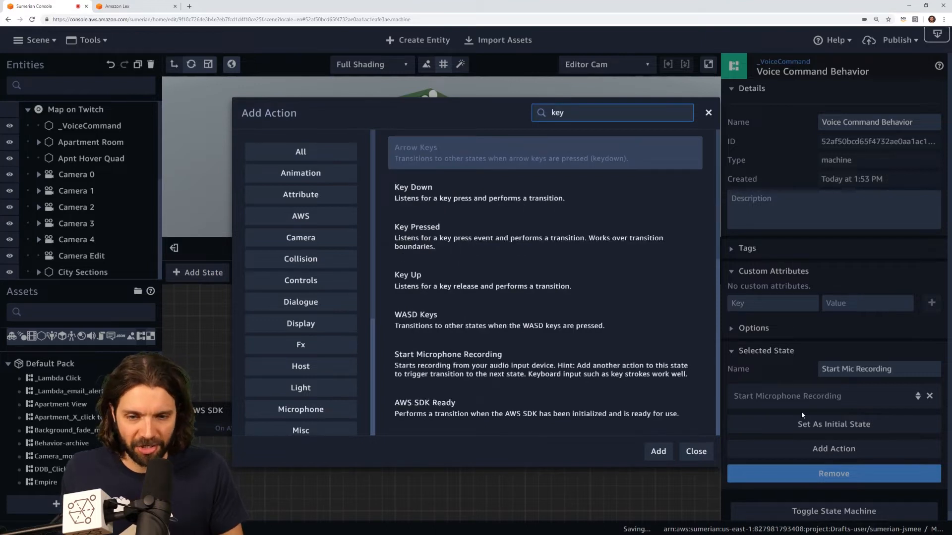
pyautogui.write(' up')
pyautogui.press('Return')
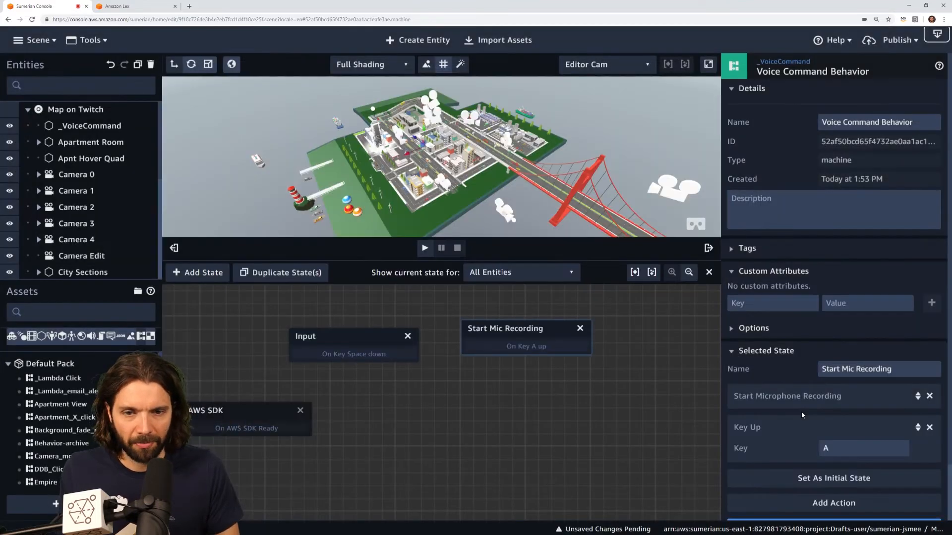
pyautogui.press('space')
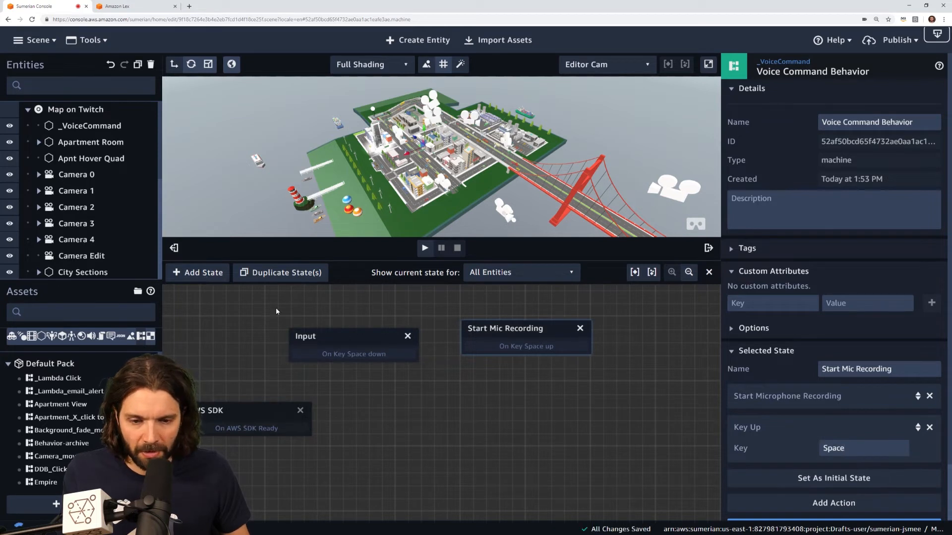
# Shift Input and Start Mic Recording slightly left, and add a state named "Stop Mic" below and to the right of them
pyautogui.moveTo(340, 341); pyautogui.dragTo(327, 337)
pyautogui.moveTo(512, 332); pyautogui.dragTo(501, 329)
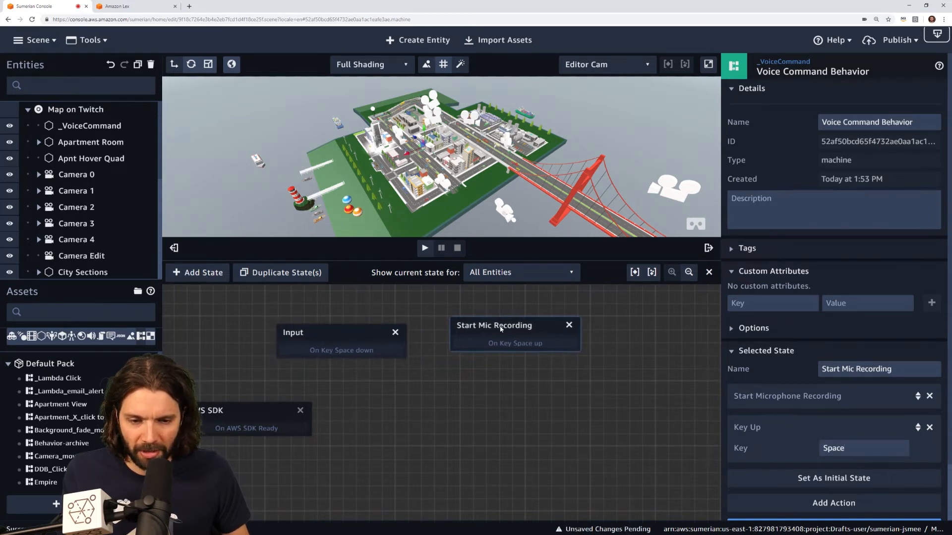
pyautogui.click(183, 274)
pyautogui.moveTo(439, 405); pyautogui.dragTo(662, 372)
pyautogui.moveTo(851, 369); pyautogui.dragTo(813, 368)
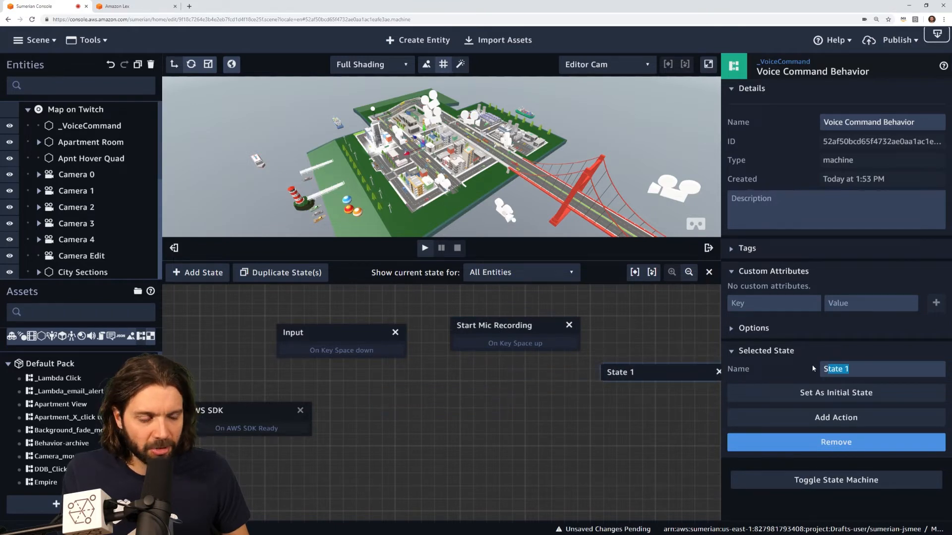
pyautogui.write('Stop')
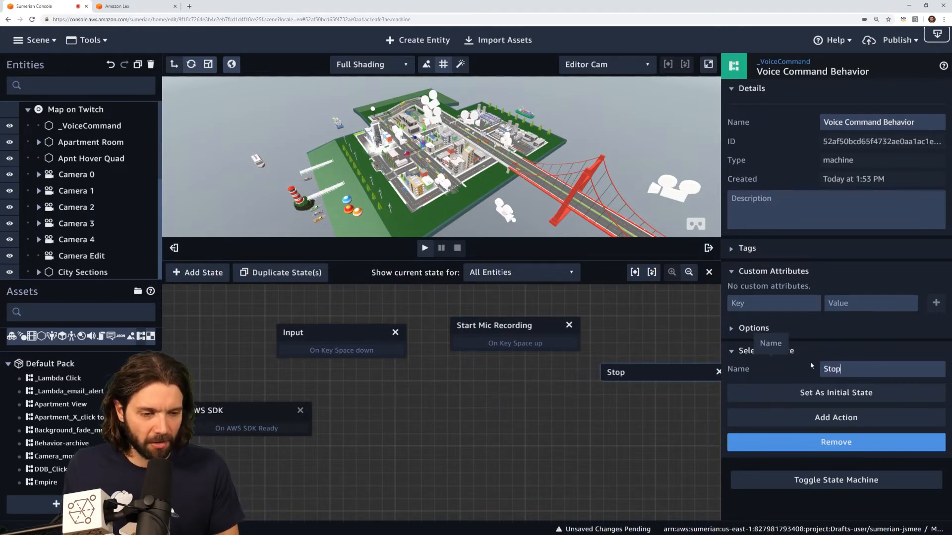
pyautogui.write(' Mic')
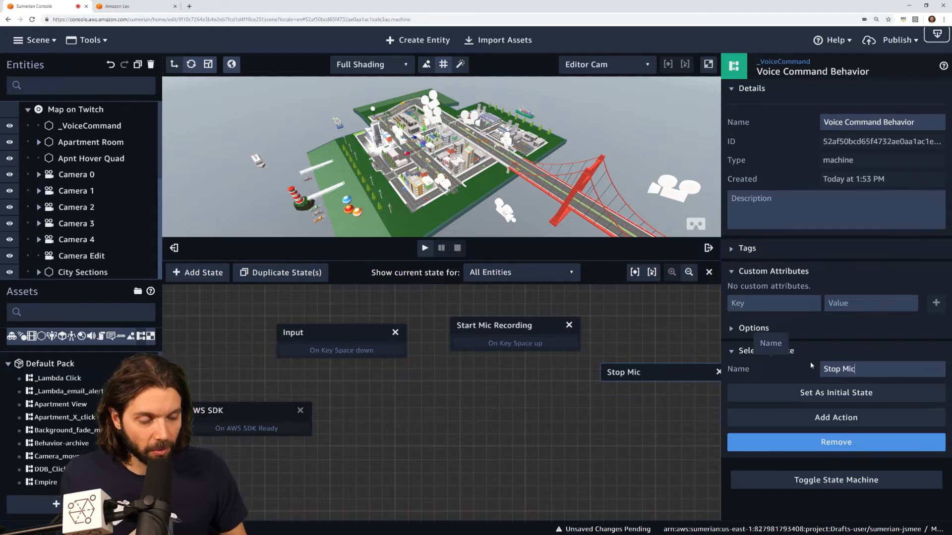
# Add the Stop Microphone Recording action to the Stop Mic state
pyautogui.click(834, 418)
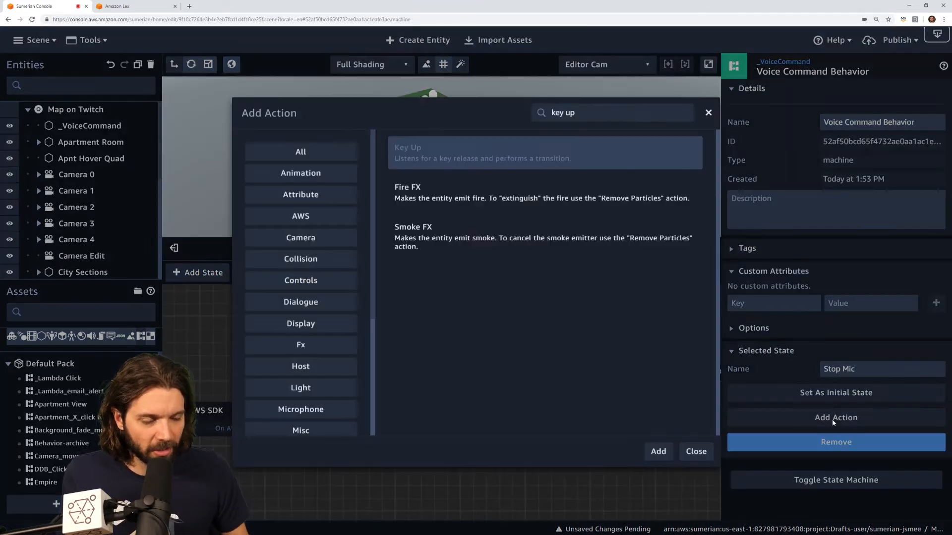
pyautogui.write('stop')
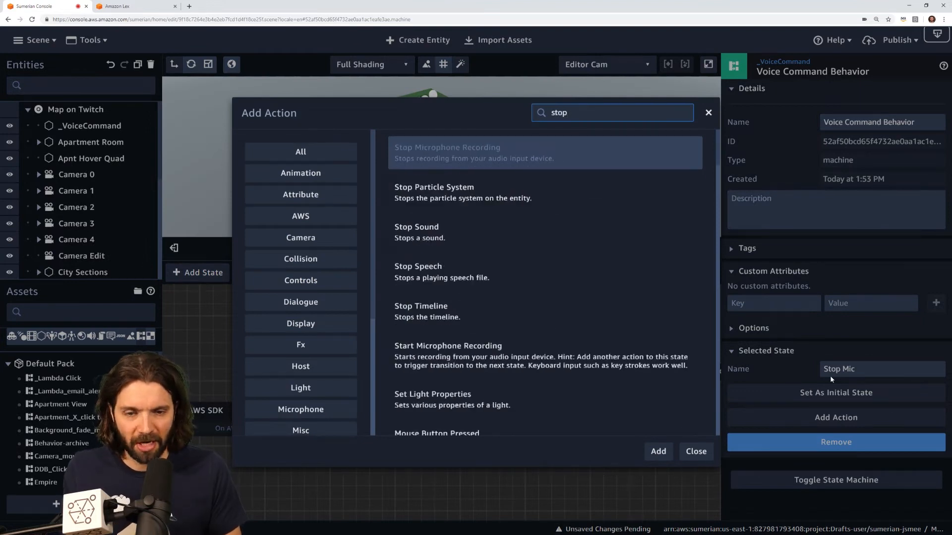
pyautogui.press('Return')
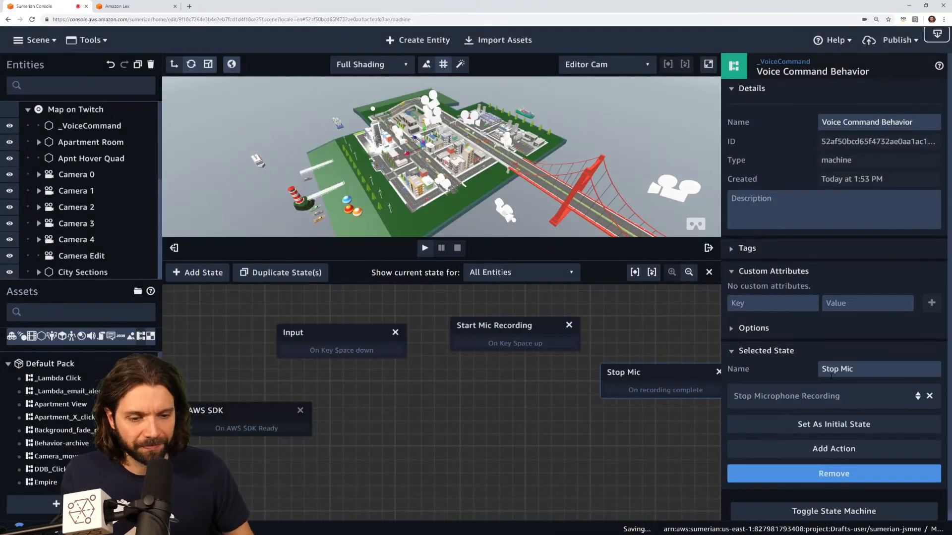
# Collapse the Entities and Assets area for more graph room, and add a state named "Process with Lex" below Stop Mic
pyautogui.moveTo(579, 425); pyautogui.dragTo(557, 406)
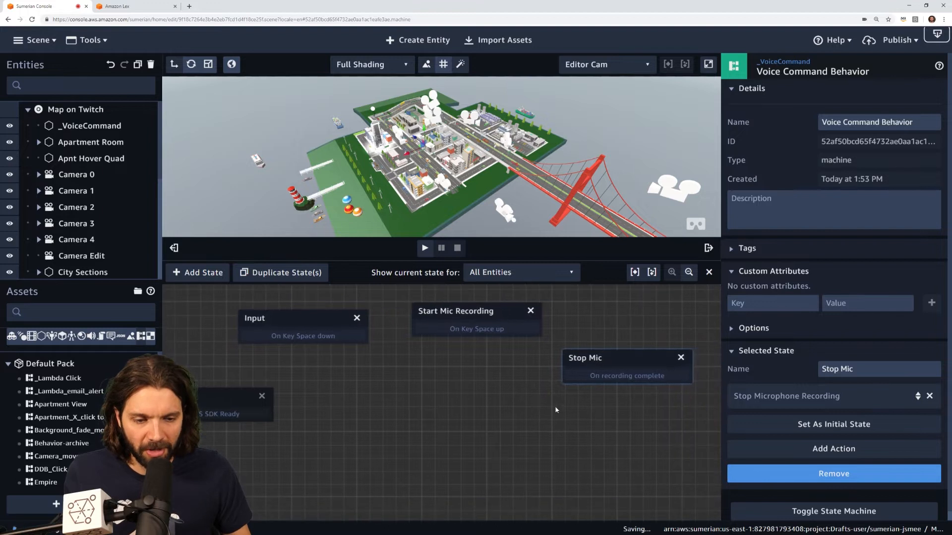
pyautogui.click(172, 248)
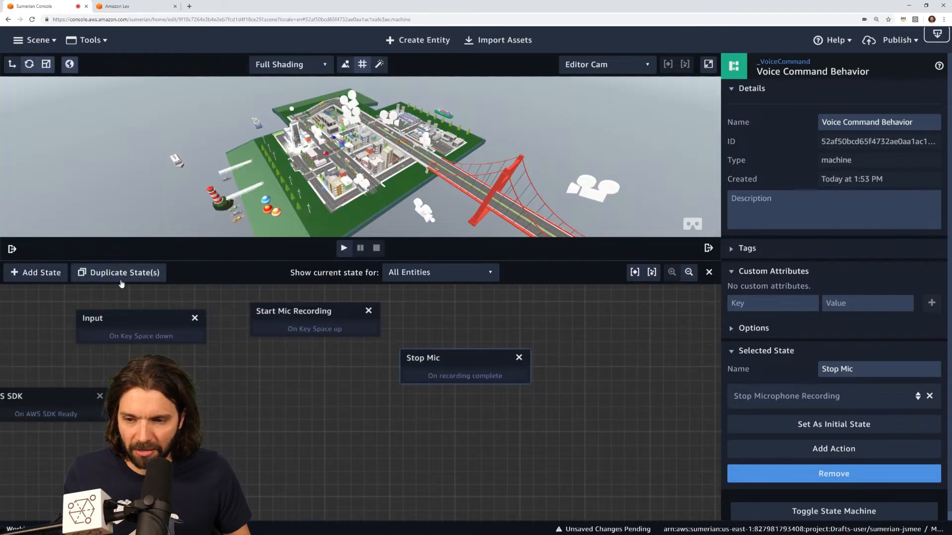
pyautogui.moveTo(218, 299); pyautogui.dragTo(323, 302)
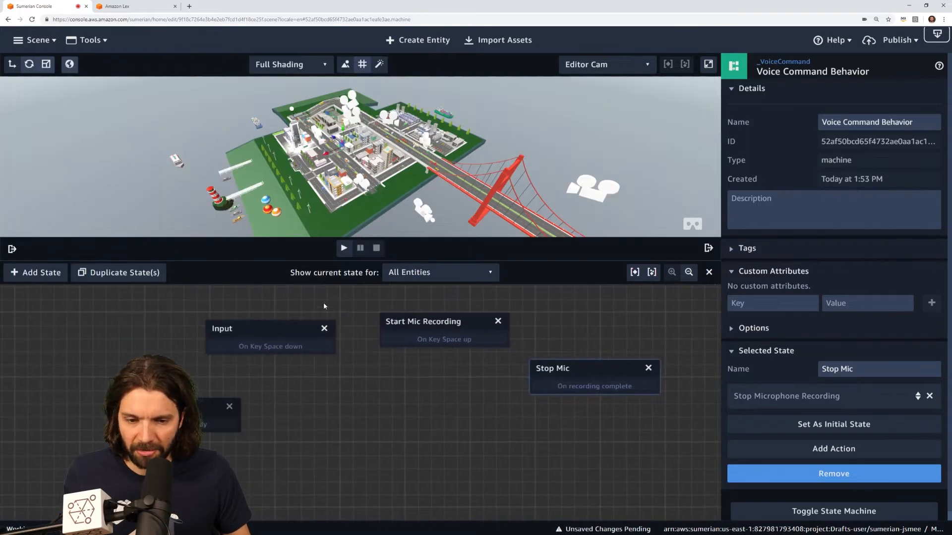
pyautogui.click(42, 272)
pyautogui.moveTo(327, 404); pyautogui.dragTo(533, 448)
pyautogui.moveTo(860, 369); pyautogui.dragTo(757, 361)
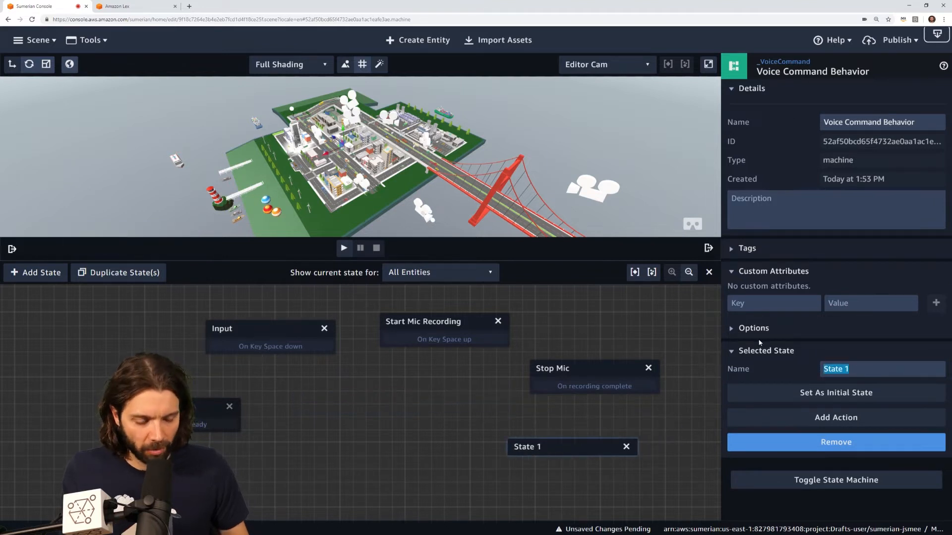
pyautogui.write('Process with Lex')
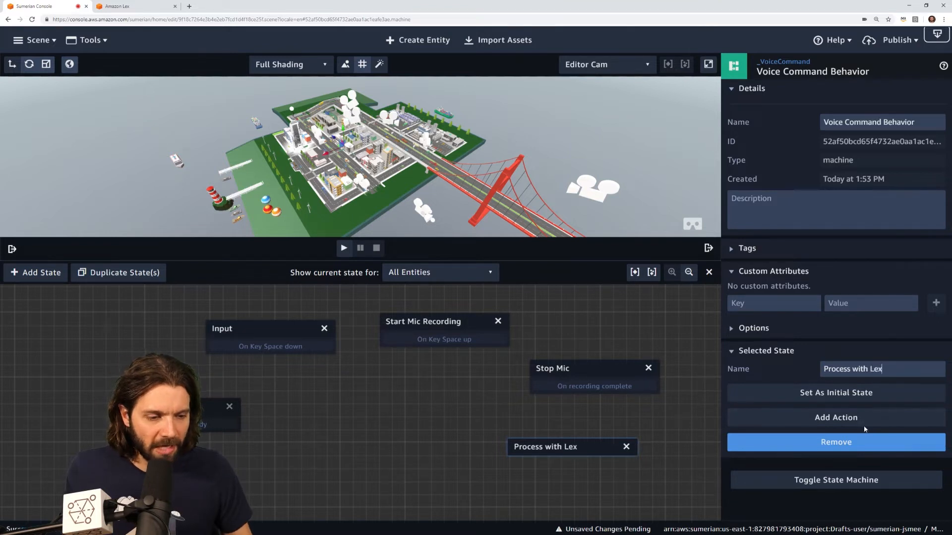
# Add the Send Audio Input to Dialogue Bot action to the Process with Lex state
pyautogui.click(865, 420)
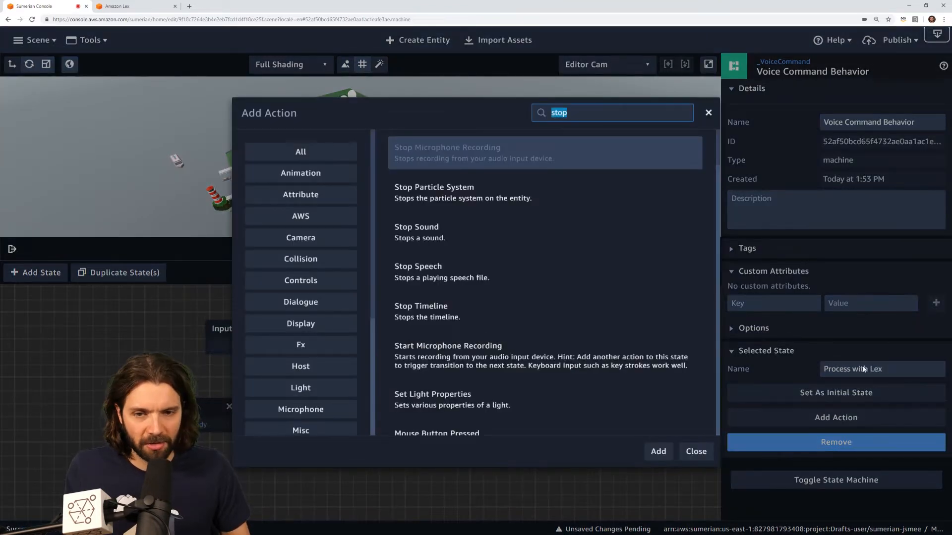
pyautogui.write('send')
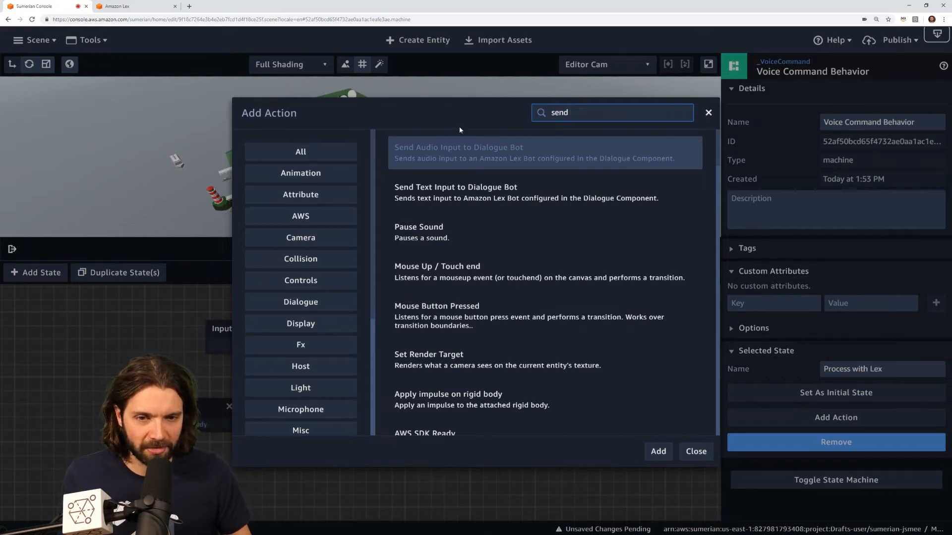
pyautogui.click(659, 452)
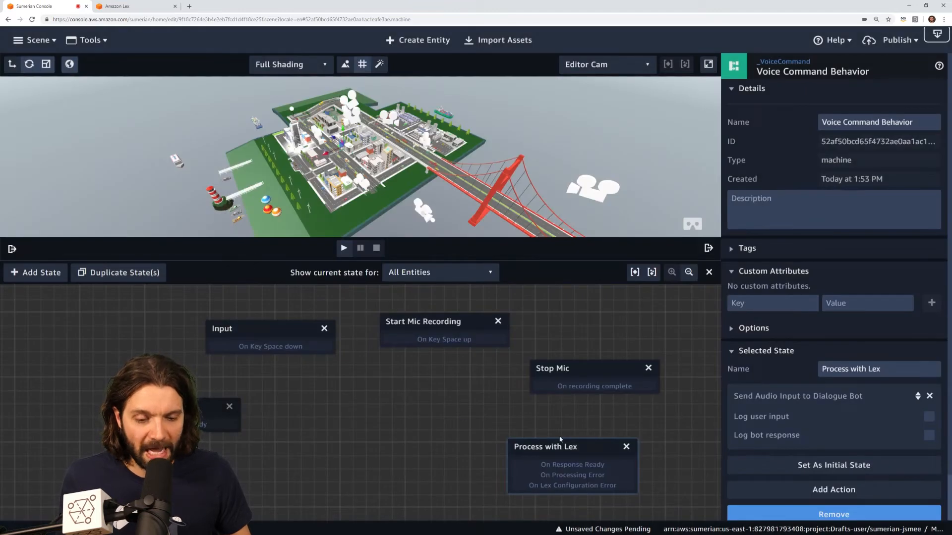
# Add a state named "start speech" to the left of Process with Lex in the graph
pyautogui.click(38, 274)
pyautogui.moveTo(331, 398); pyautogui.dragTo(394, 422)
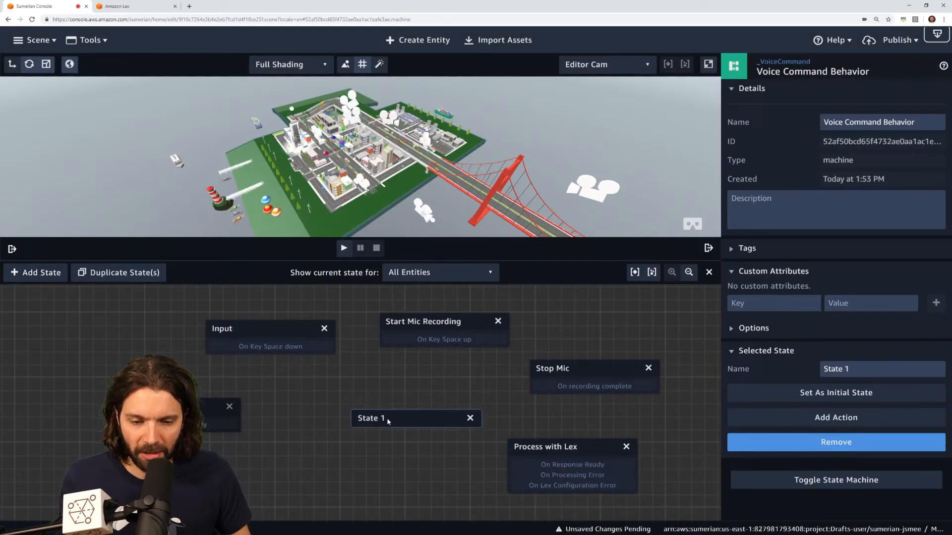
pyautogui.tripleClick(804, 368)
pyautogui.write('start speech')
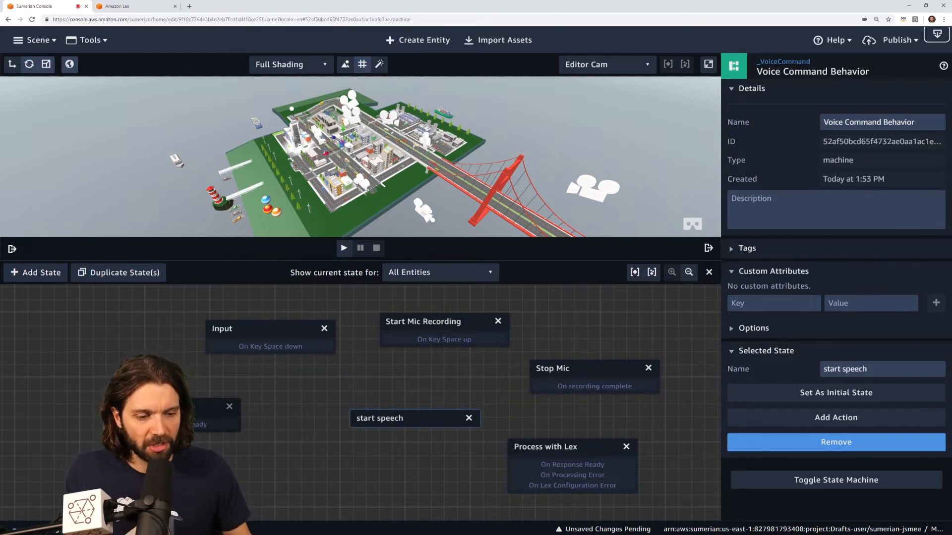
# Add the Start Speech action to the start speech state and enable its Use Lex Response option
pyautogui.click(788, 418)
pyautogui.write('start')
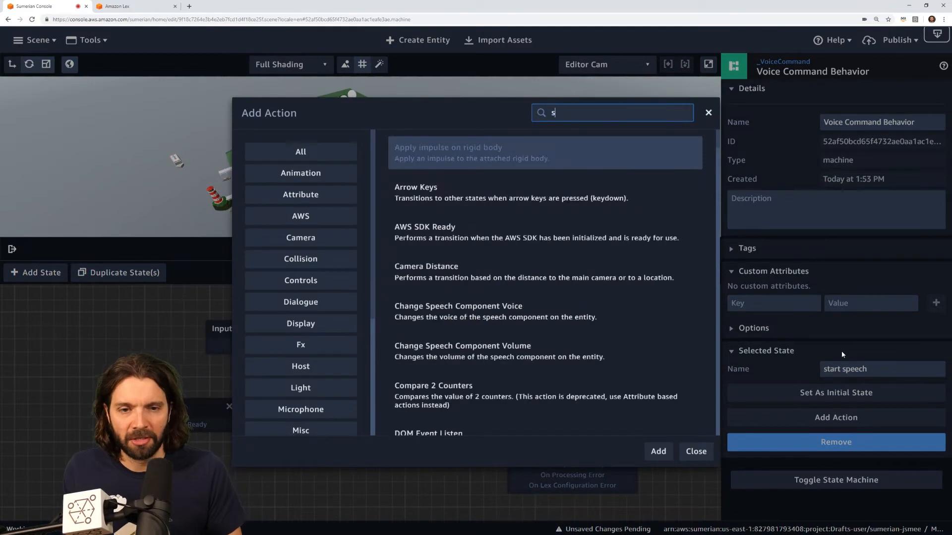
pyautogui.press('Down')
pyautogui.press('Down')
pyautogui.press('Up')
pyautogui.press('Return')
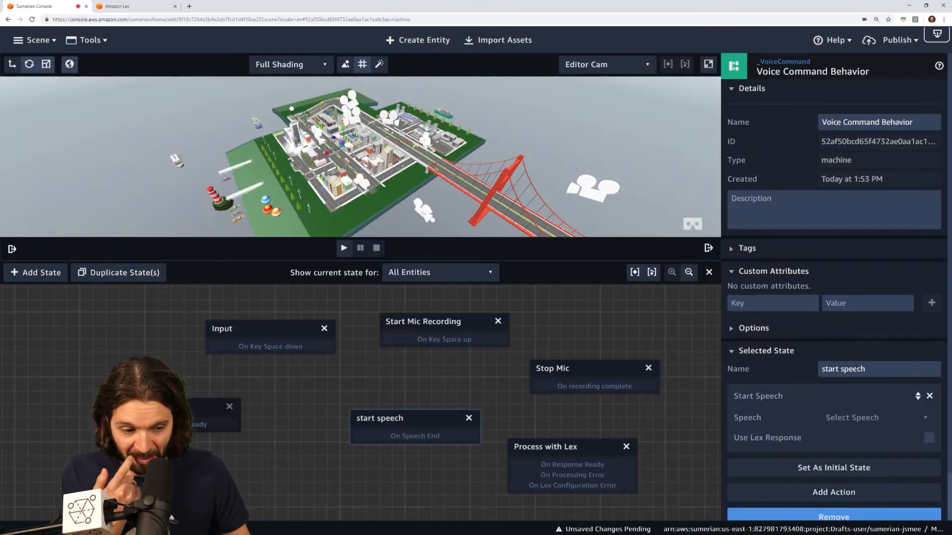
pyautogui.click(929, 438)
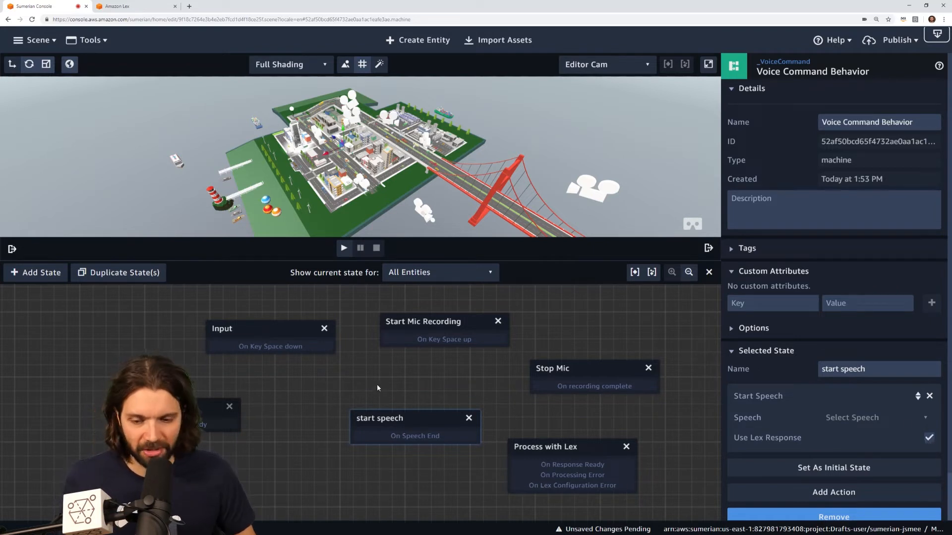
# Move the AWS SDK state farther left in the graph and leave it selected
pyautogui.moveTo(206, 411); pyautogui.dragTo(134, 399)
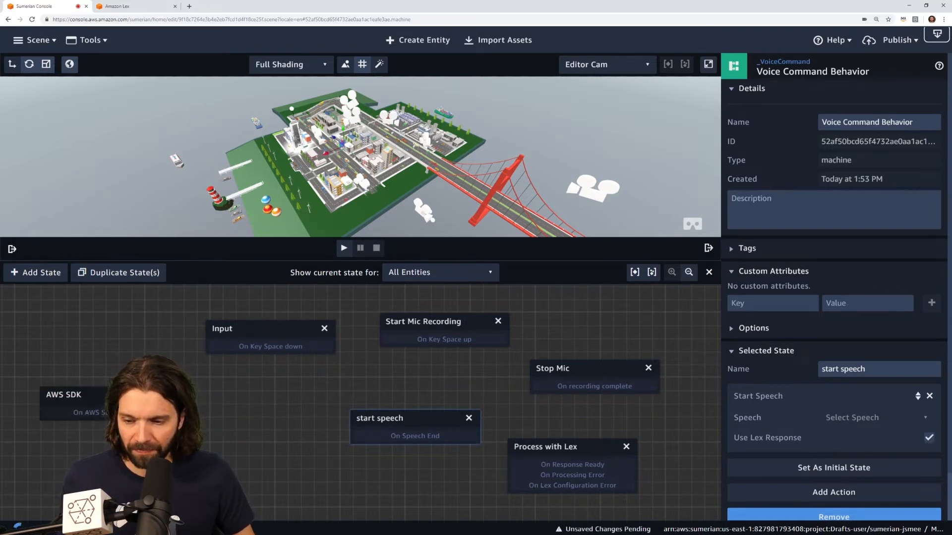
pyautogui.click(97, 397)
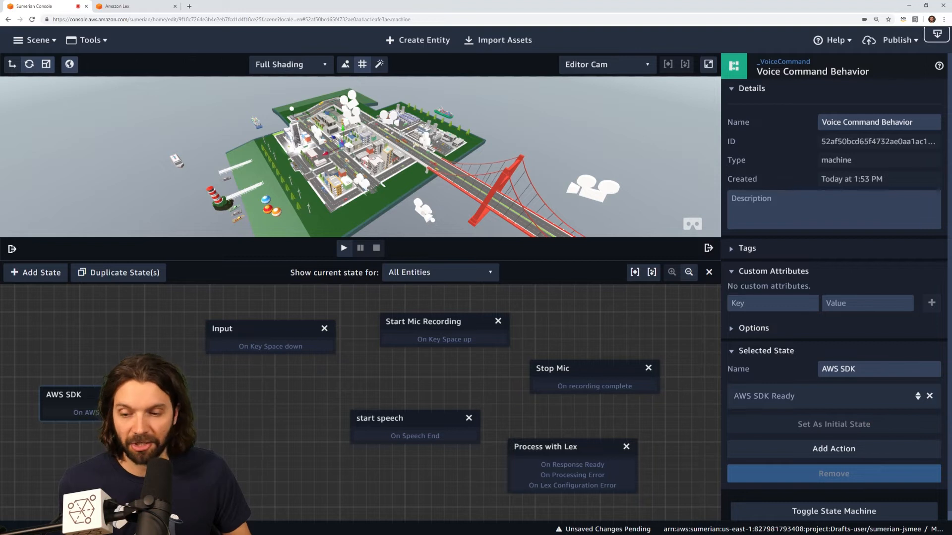
# Connect the AWS SDK state's On AWS SDK Ready to Input, and Input's On Key Space down to Start Mic Recording
pyautogui.moveTo(94, 412); pyautogui.dragTo(247, 327)
pyautogui.moveTo(294, 349); pyautogui.dragTo(434, 322)
pyautogui.click(246, 331)
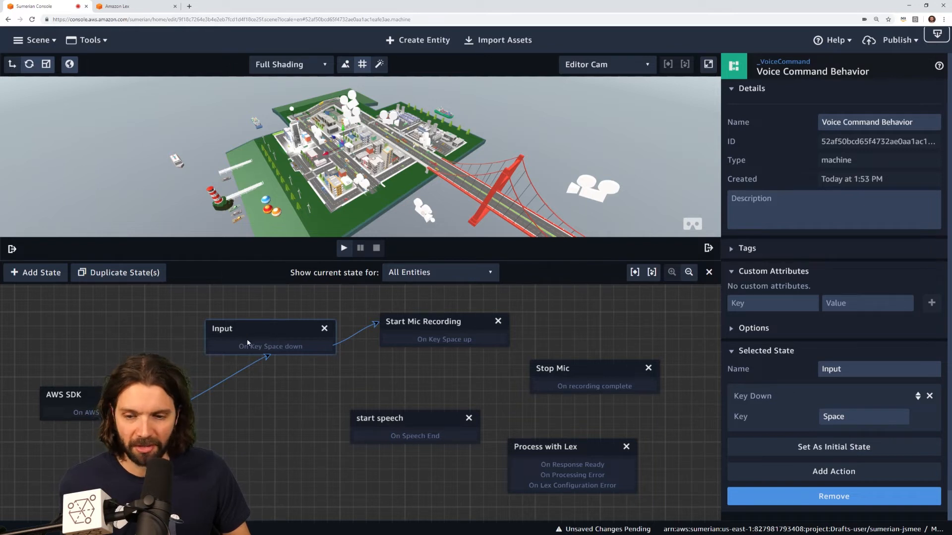
# Connect Start Mic Recording's On Key Space up to Stop Mic, and Stop Mic's On recording complete to Process with Lex
pyautogui.click(443, 328)
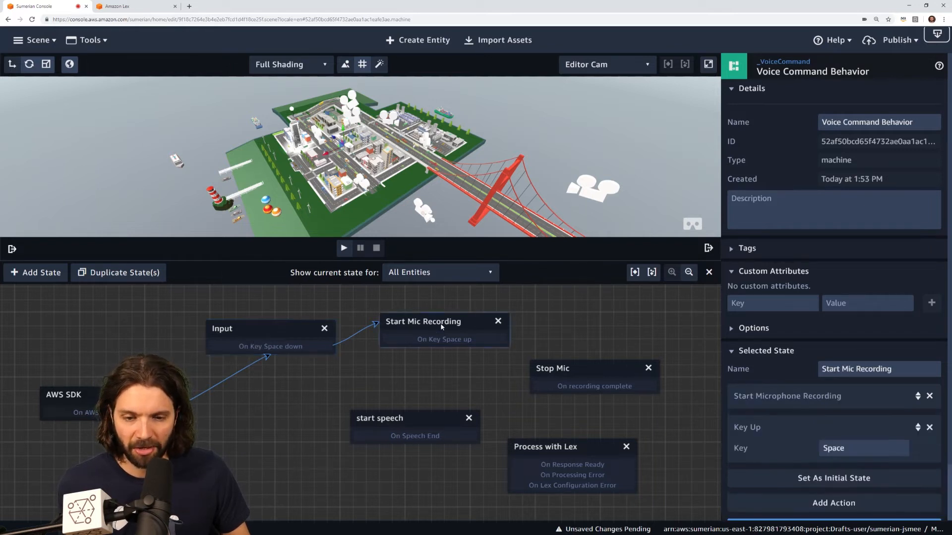
pyautogui.scroll(-1, 783, 387)
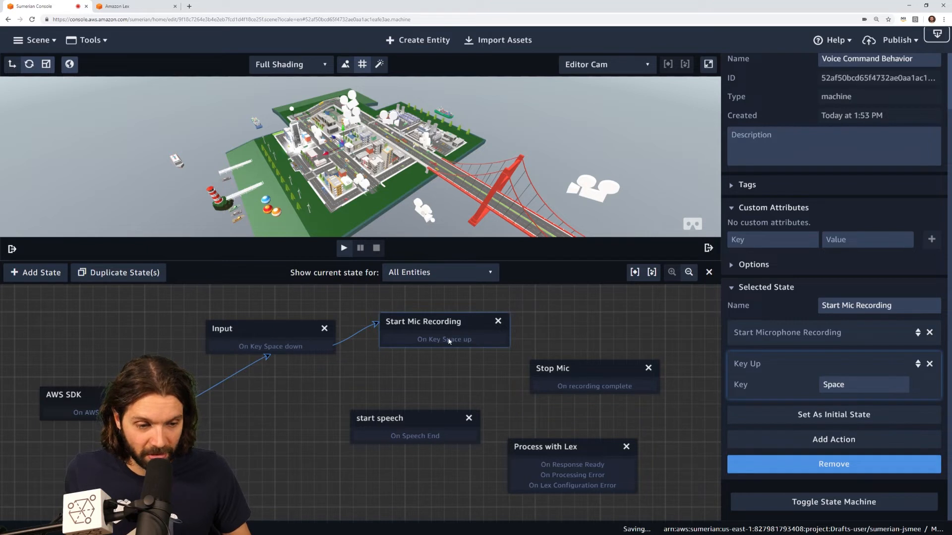
pyautogui.moveTo(449, 341); pyautogui.dragTo(583, 378)
pyautogui.click(583, 372)
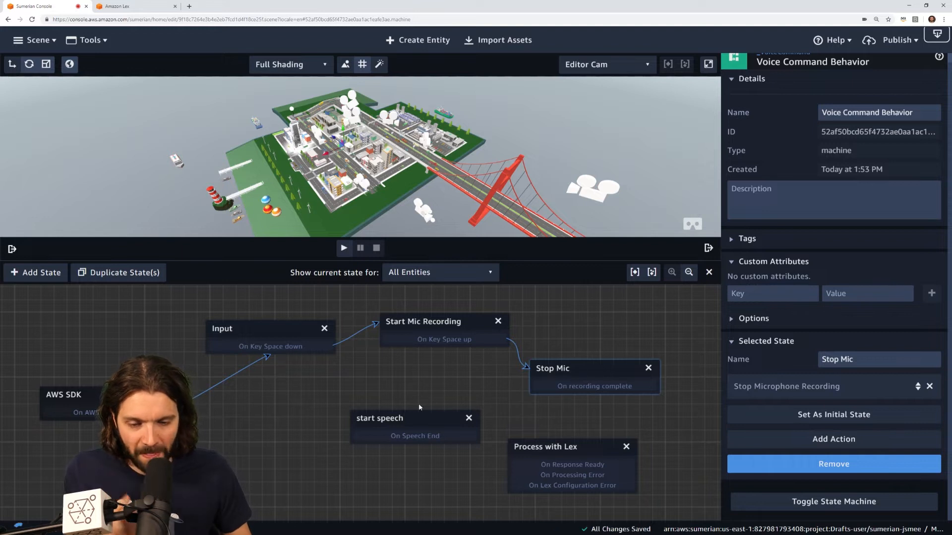
pyautogui.moveTo(416, 418); pyautogui.dragTo(391, 416)
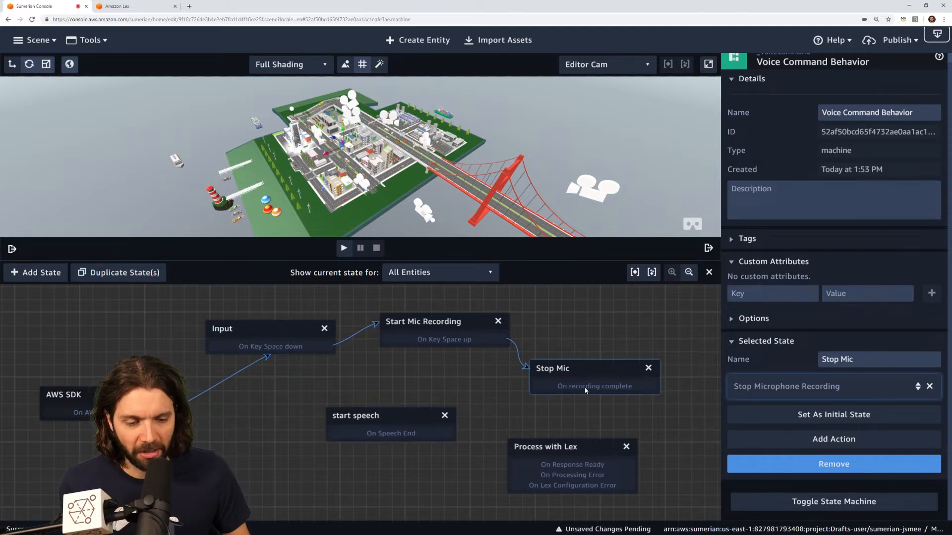
pyautogui.moveTo(578, 386); pyautogui.dragTo(548, 466)
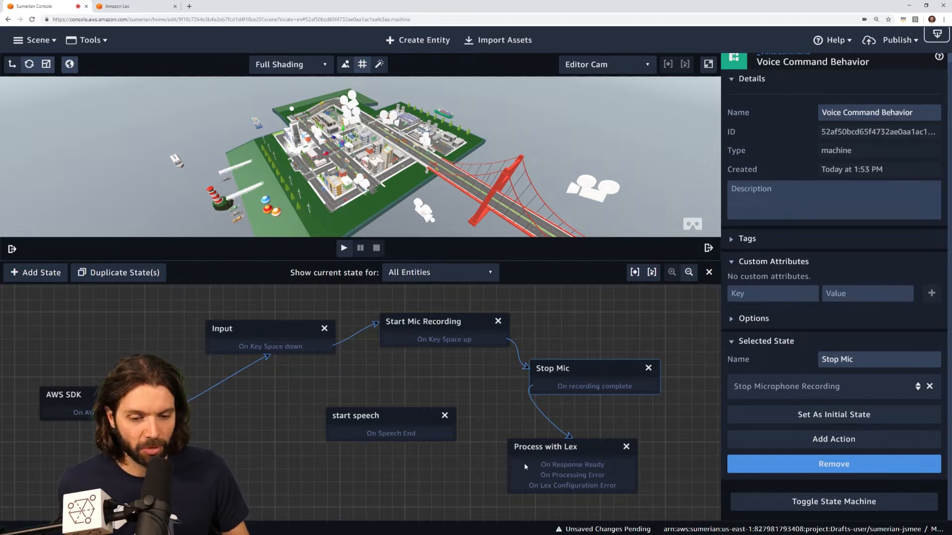
# Connect Process with Lex's On Response Ready to start speech, and start speech's On Speech End back to Input
pyautogui.moveTo(527, 464); pyautogui.dragTo(491, 453)
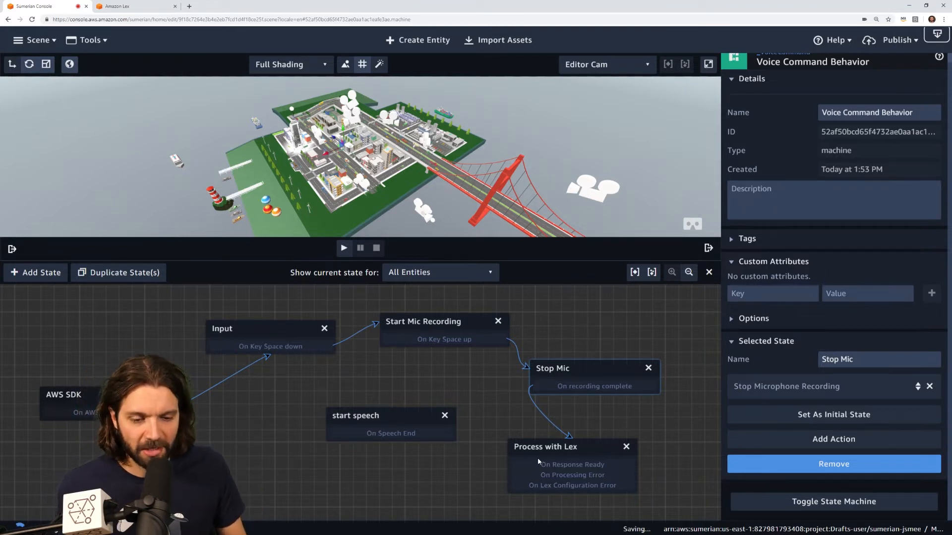
pyautogui.moveTo(526, 467); pyautogui.dragTo(402, 418)
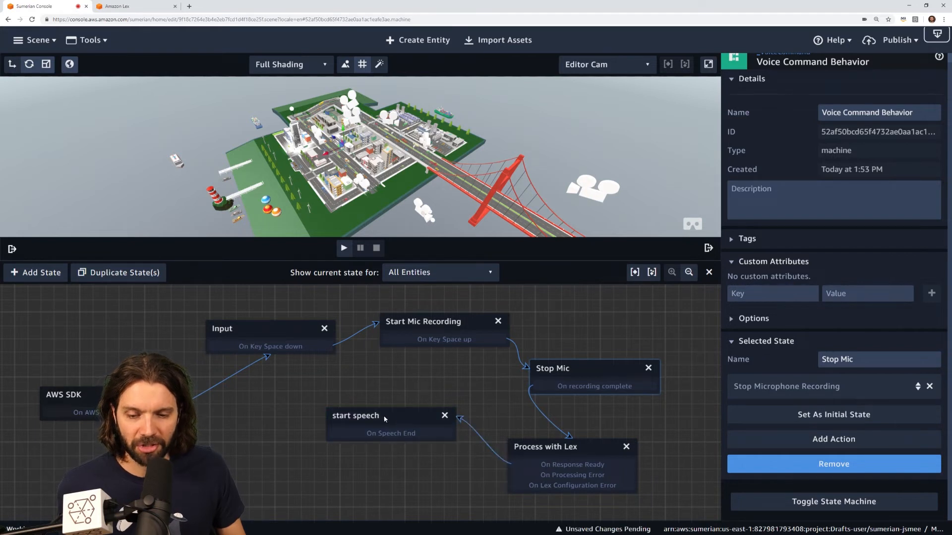
pyautogui.click(384, 415)
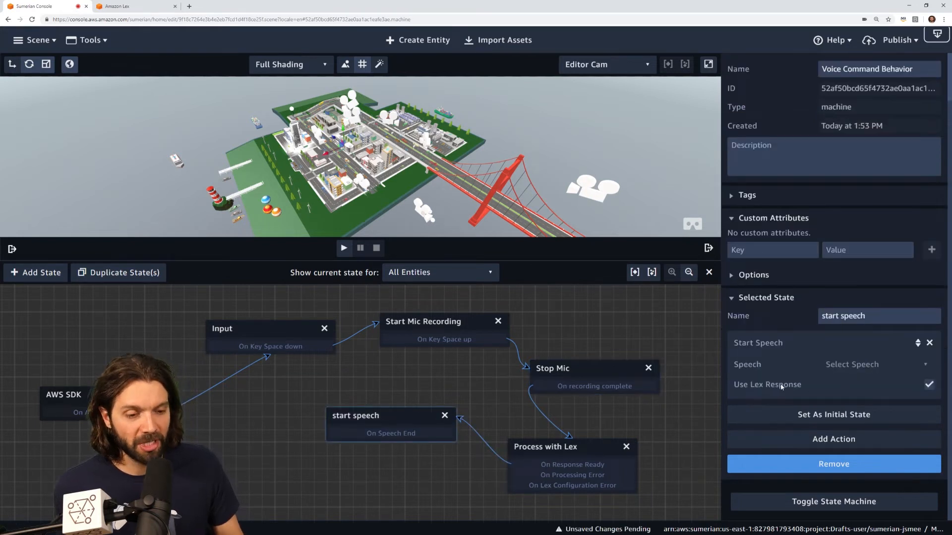
pyautogui.click(929, 387)
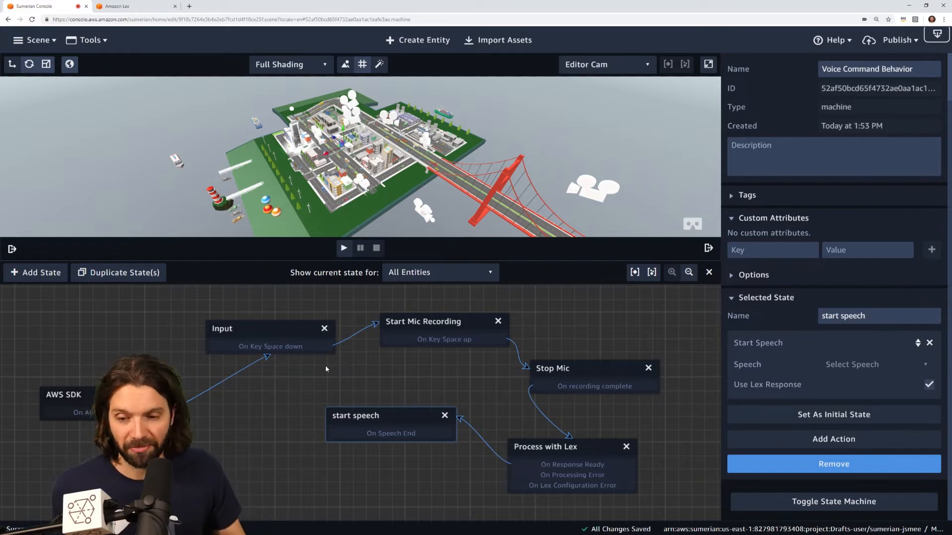
pyautogui.moveTo(368, 434); pyautogui.dragTo(293, 335)
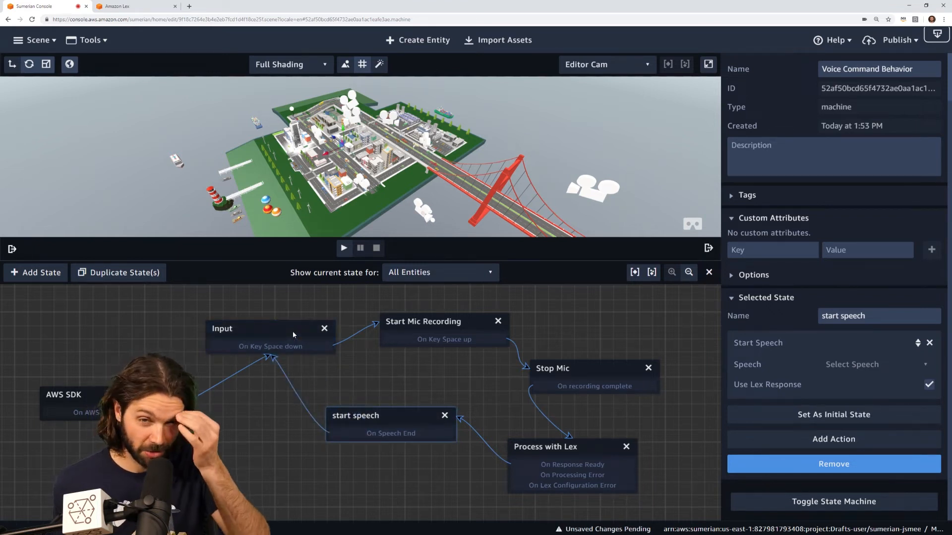
pyautogui.moveTo(454, 385); pyautogui.dragTo(484, 393)
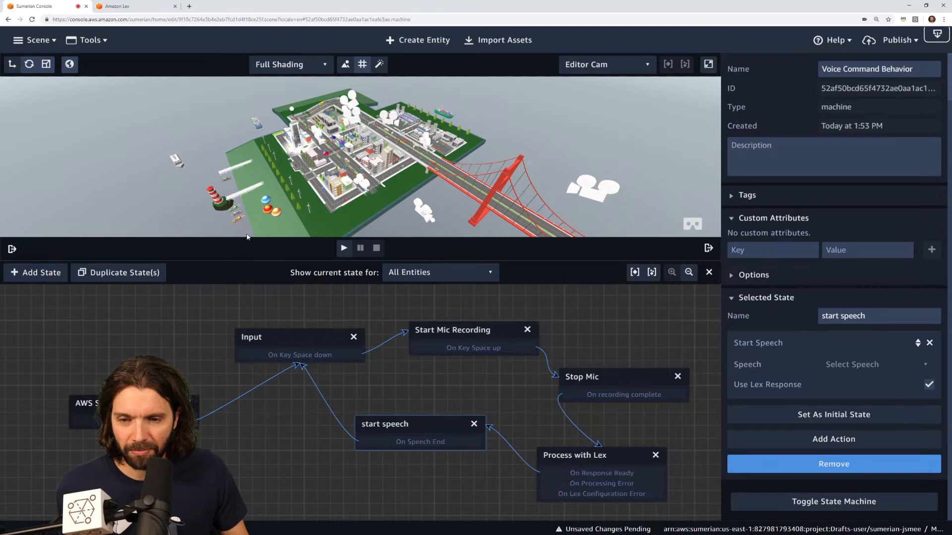
# Play the scene, close the map overlay, test several voice commands with Space, and stop playback
pyautogui.click(344, 248)
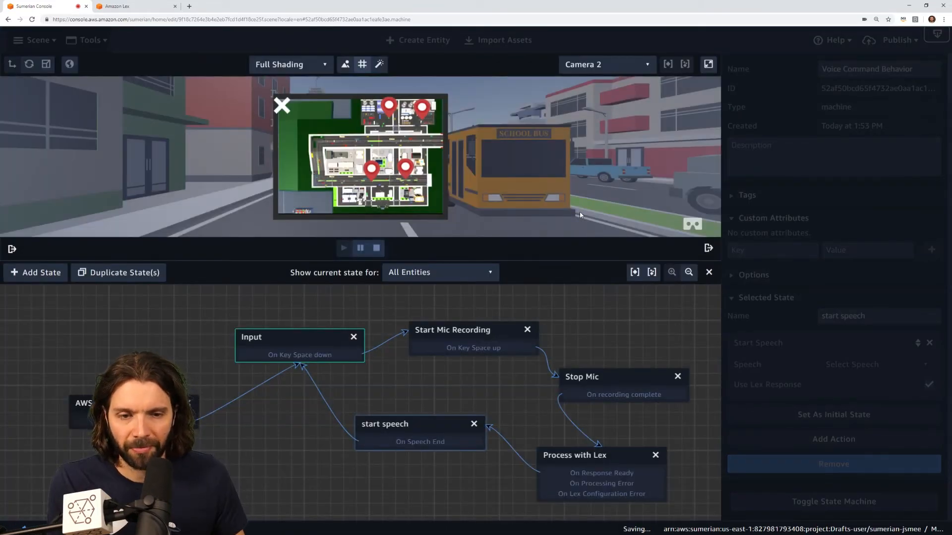
pyautogui.click(282, 105)
pyautogui.press('space')
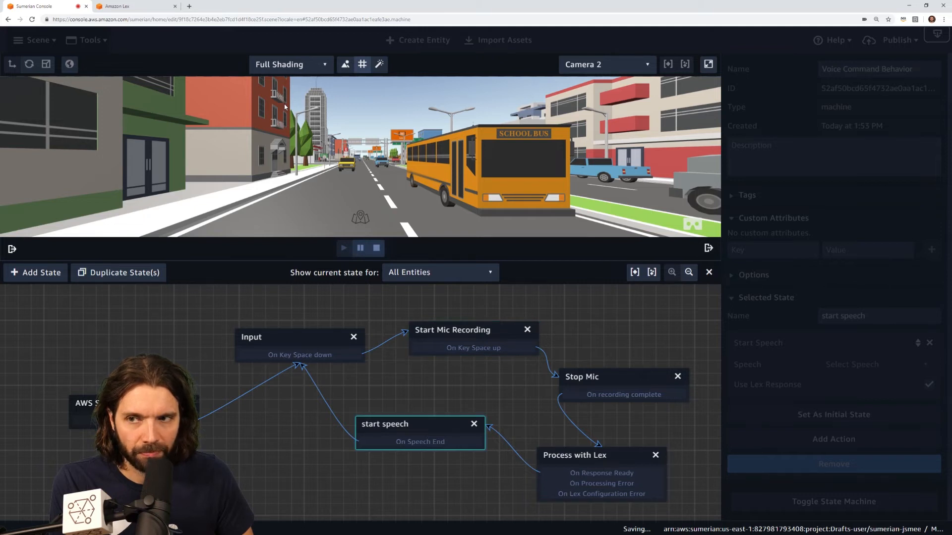
pyautogui.press('space')
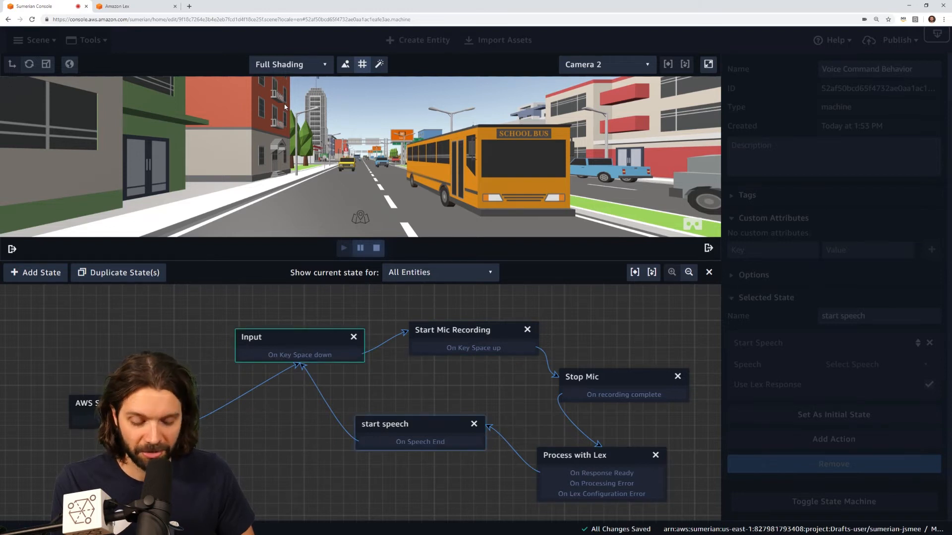
pyautogui.press('space')
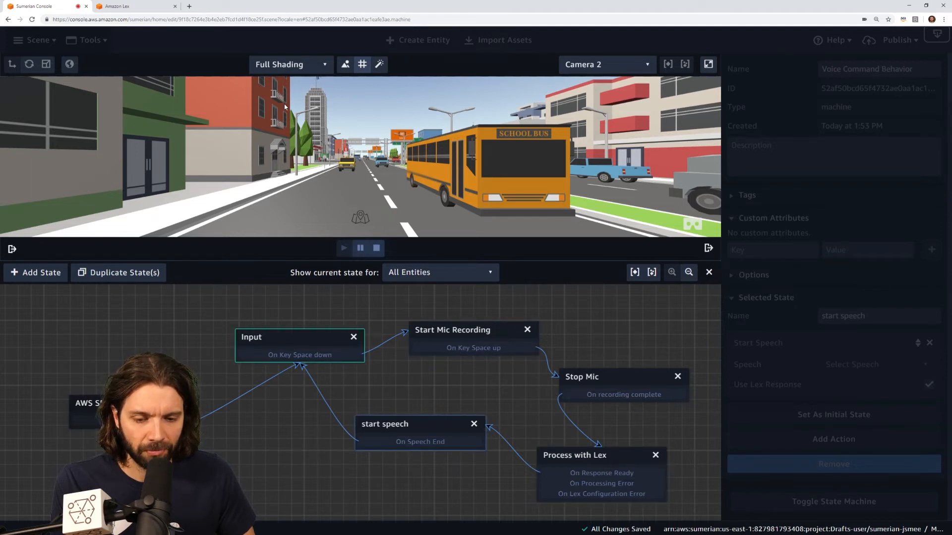
pyautogui.press('space')
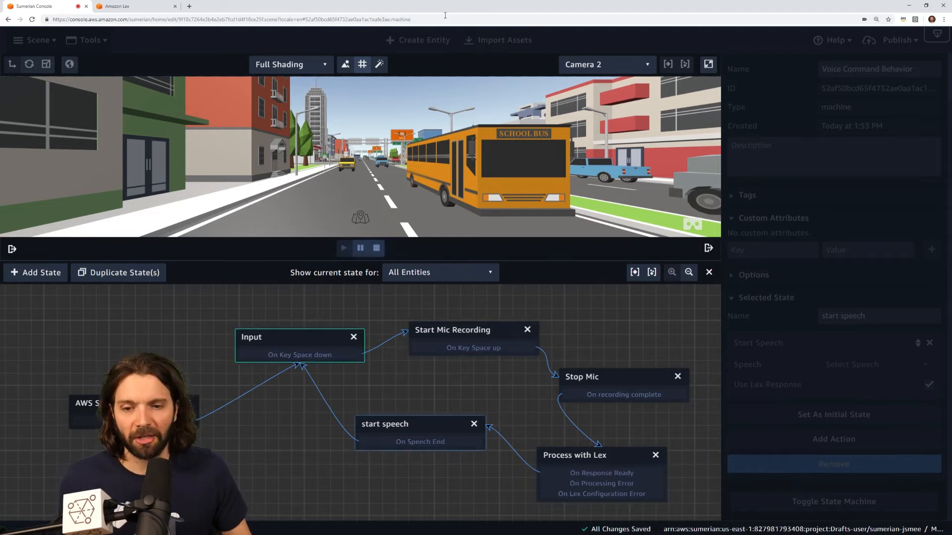
pyautogui.click(377, 248)
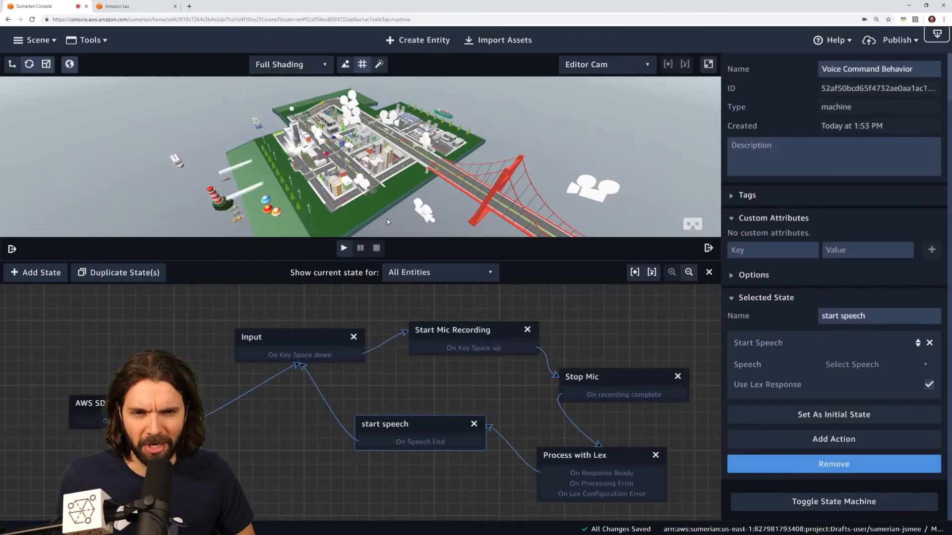
# Make Camera 0 the scene's main camera and close the state machine graph
pyautogui.click(12, 250)
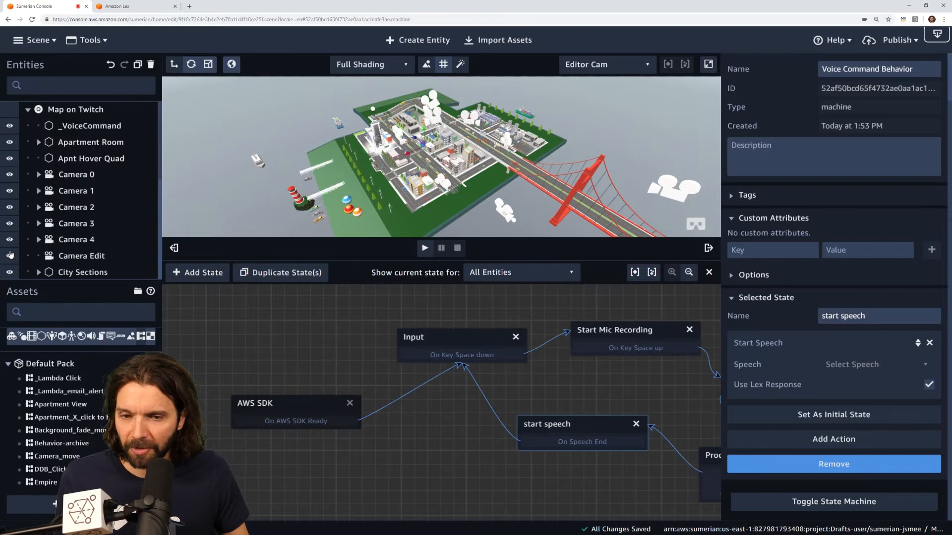
pyautogui.click(82, 174)
pyautogui.click(939, 159)
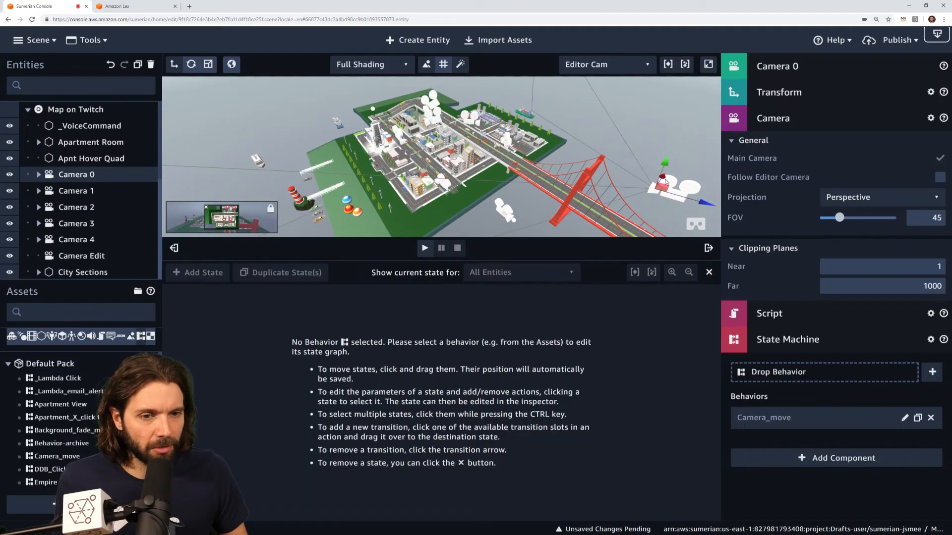
pyautogui.click(709, 272)
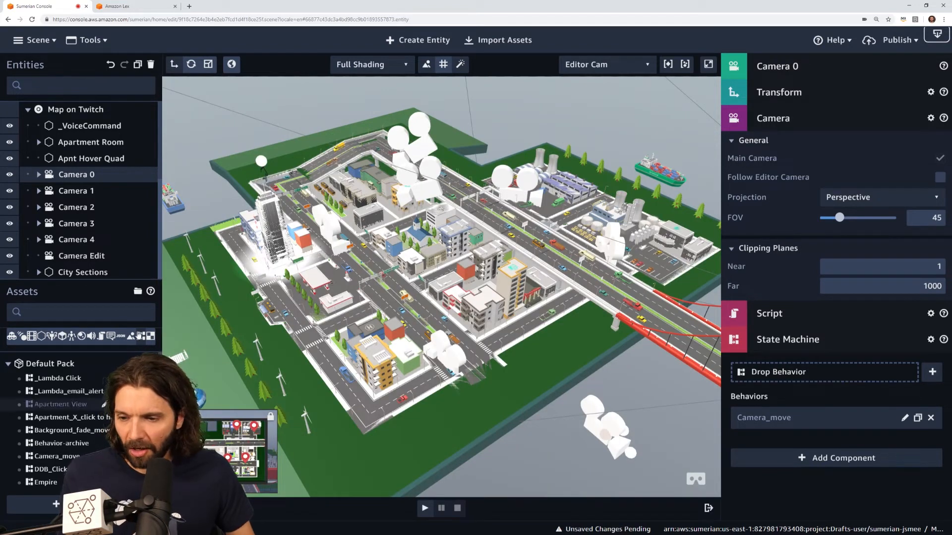
# Rename the Voice Command Behavior asset to "_Voice Command Behavior"
pyautogui.scroll(-3, 74, 396)
pyautogui.scroll(-5, 82, 438)
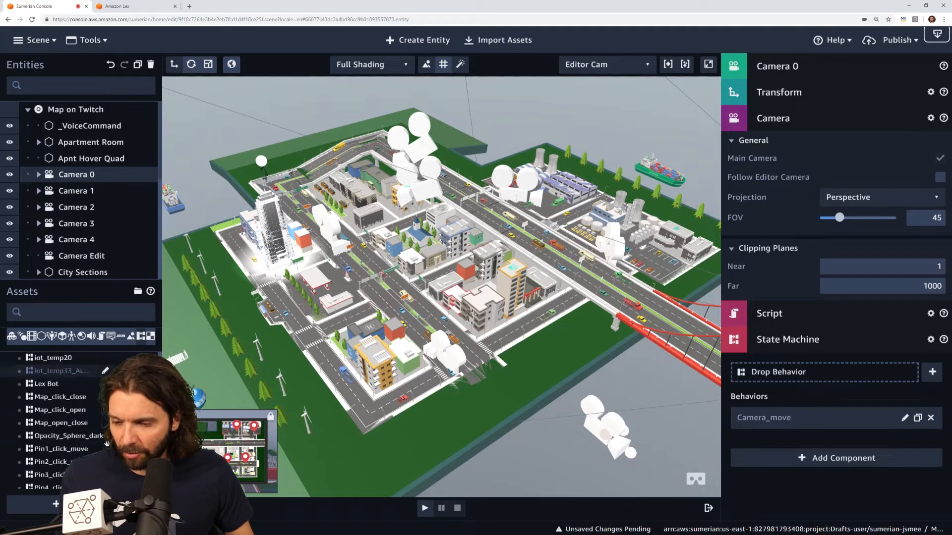
pyautogui.click(57, 424)
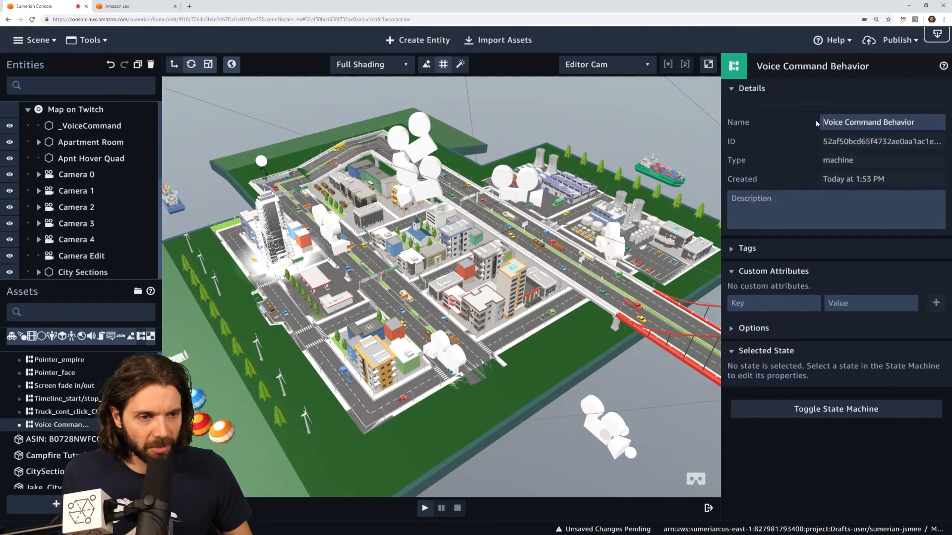
pyautogui.write('_')
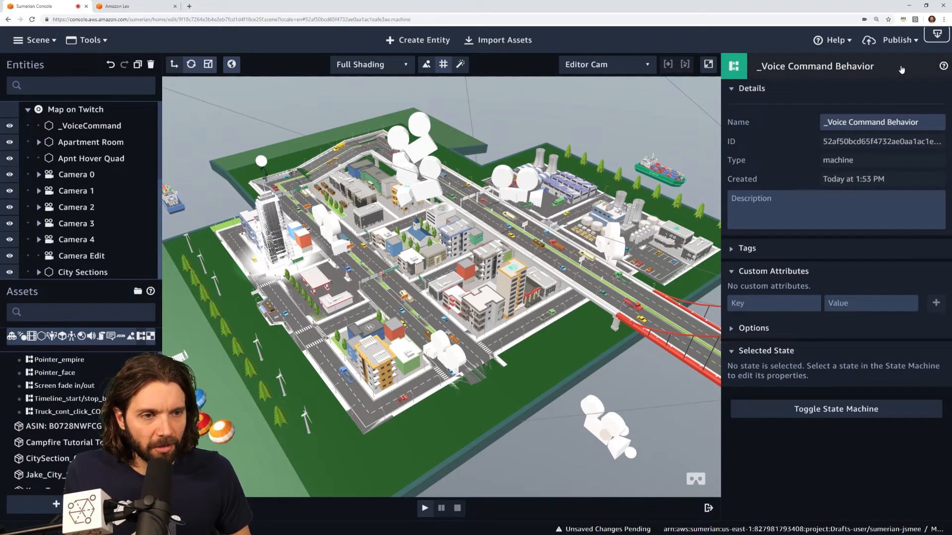
pyautogui.scroll(5, 68, 392)
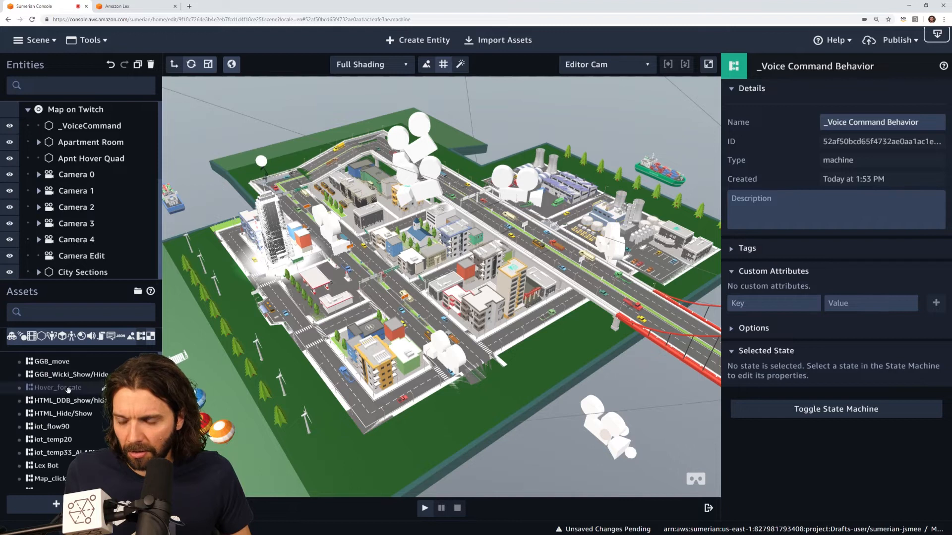
pyautogui.scroll(5, 68, 389)
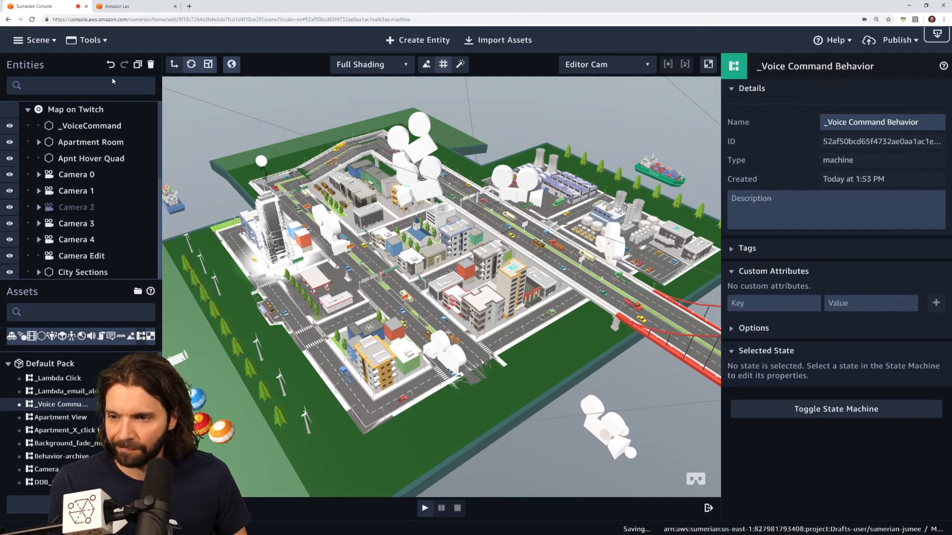
# Review the _VoiceCommand entity's components and check the VoiceCommandBot's lightSwitchIntent in Amazon Lex
pyautogui.click(85, 127)
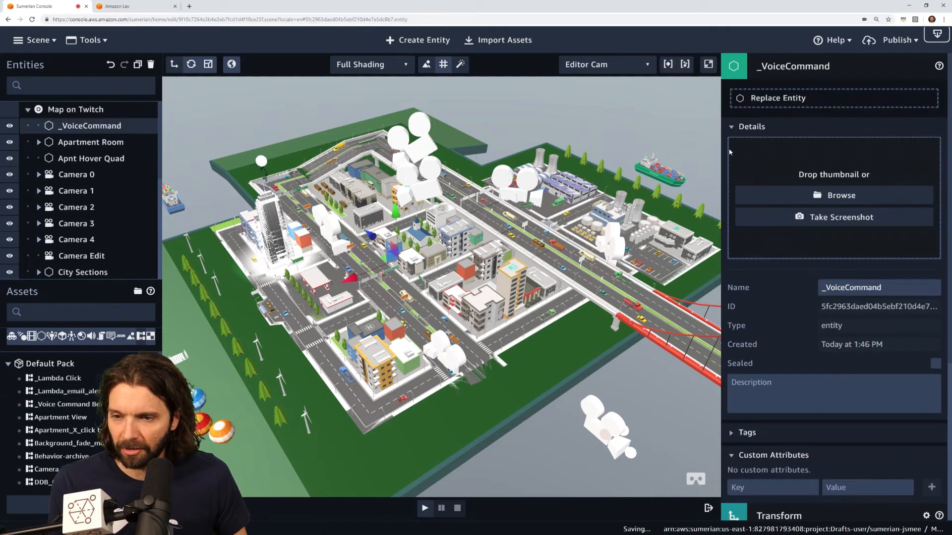
pyautogui.click(802, 67)
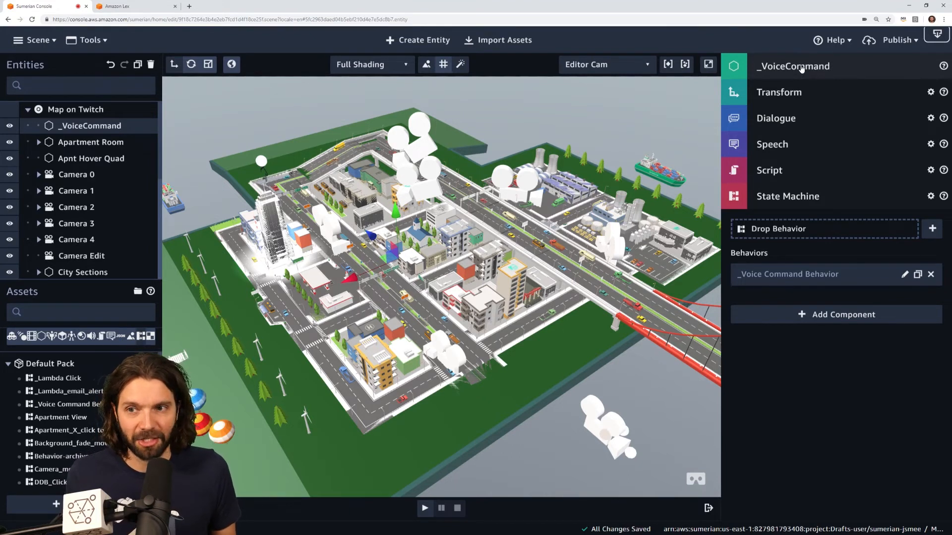
pyautogui.click(127, 8)
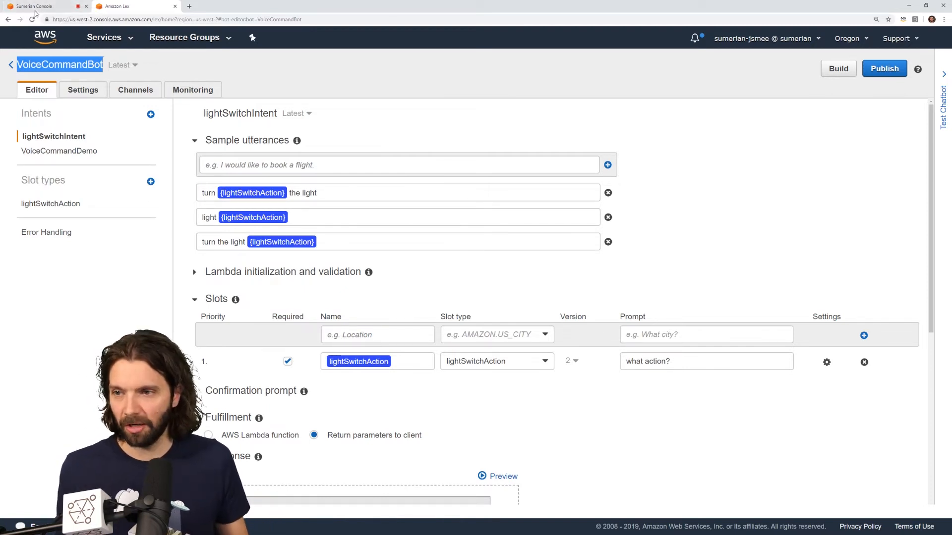
pyautogui.click(35, 7)
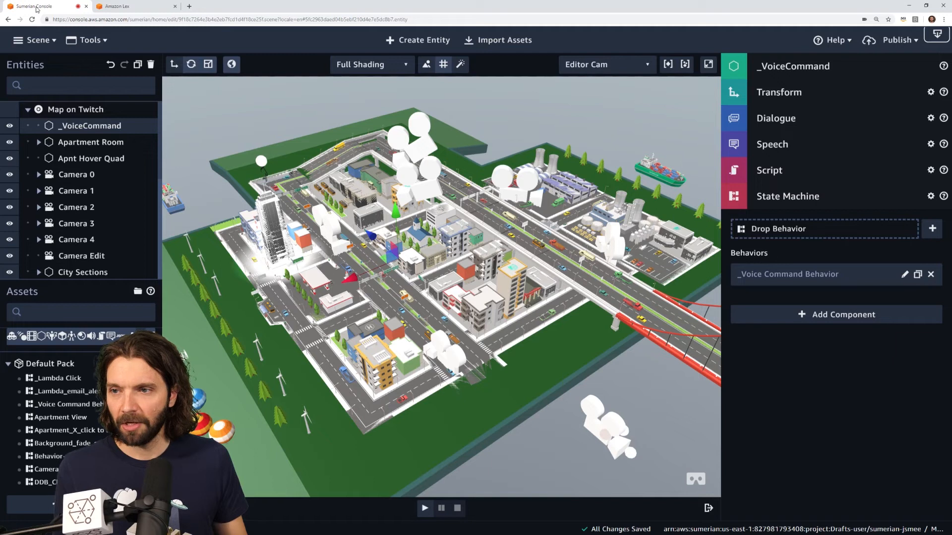
# Add a Custom script to the _VoiceCommand entity's Script component and open it for editing
pyautogui.click(813, 191)
pyautogui.click(812, 178)
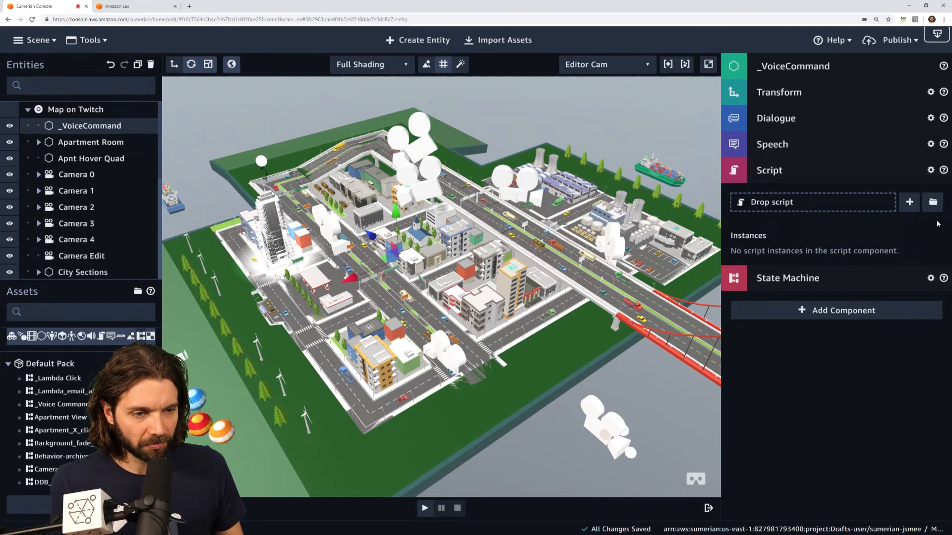
pyautogui.click(908, 203)
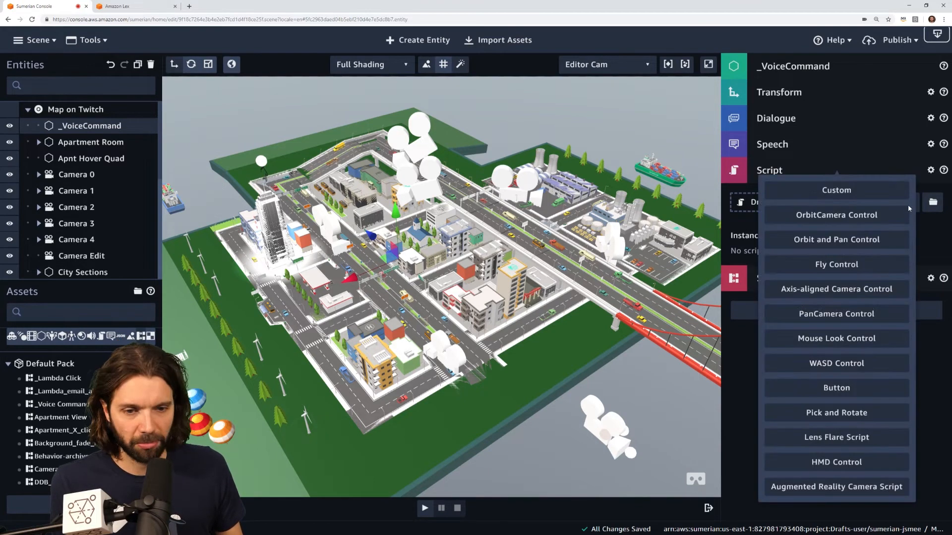
pyautogui.click(874, 193)
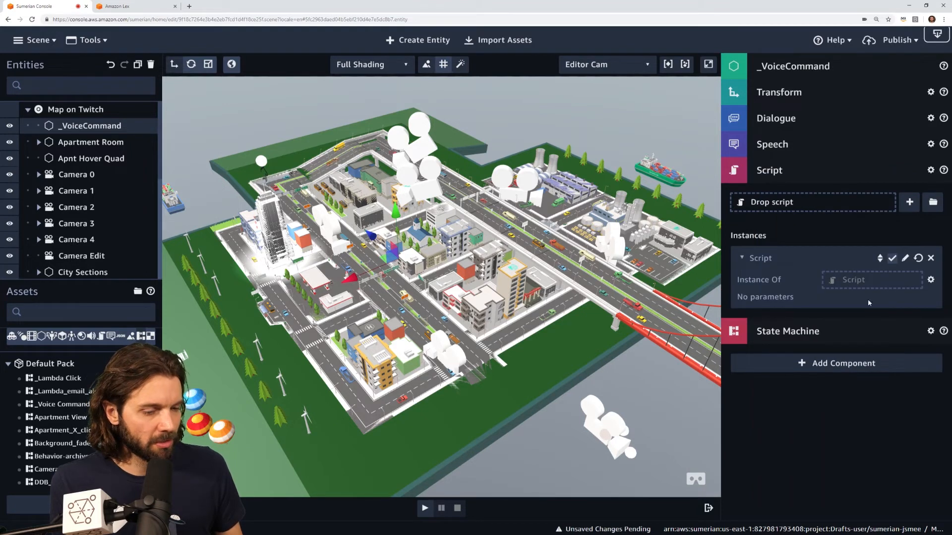
pyautogui.click(912, 206)
pyautogui.click(804, 150)
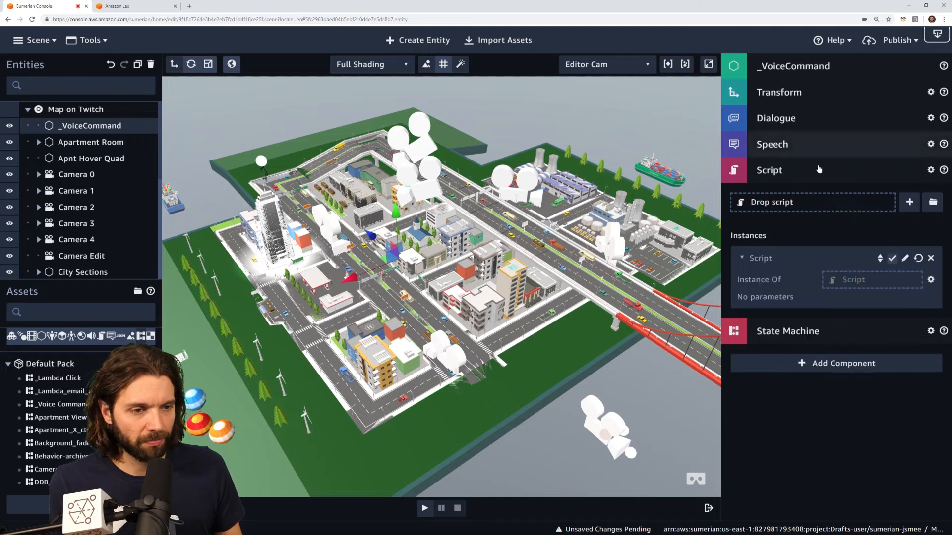
pyautogui.click(911, 260)
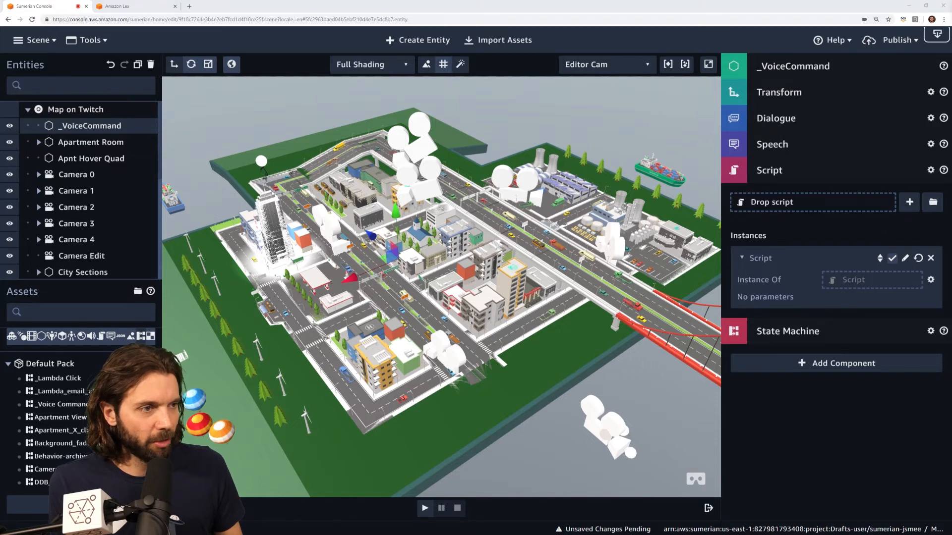
# Widen the script editor window and rename the new script document as "Lex Listen Script"
pyautogui.moveTo(660, 115); pyautogui.dragTo(337, 96)
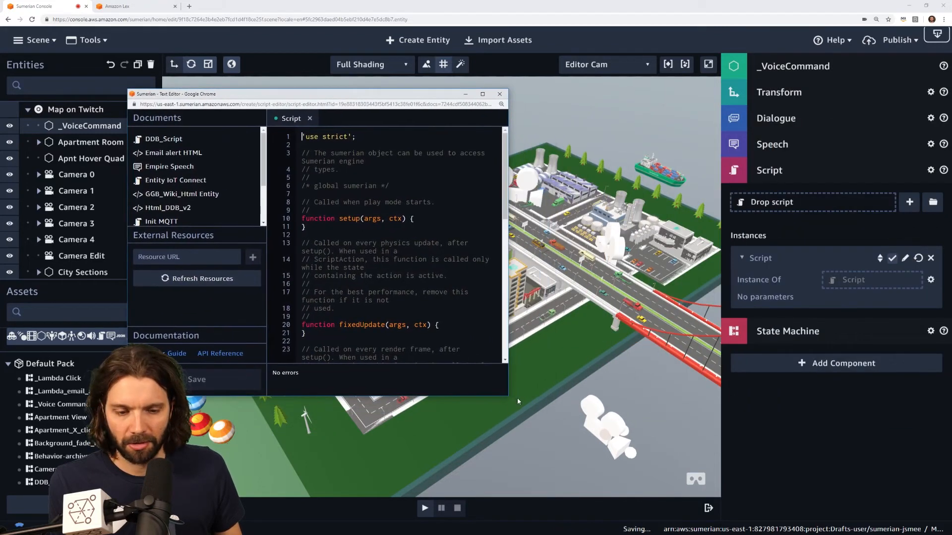
pyautogui.moveTo(508, 395); pyautogui.dragTo(653, 395)
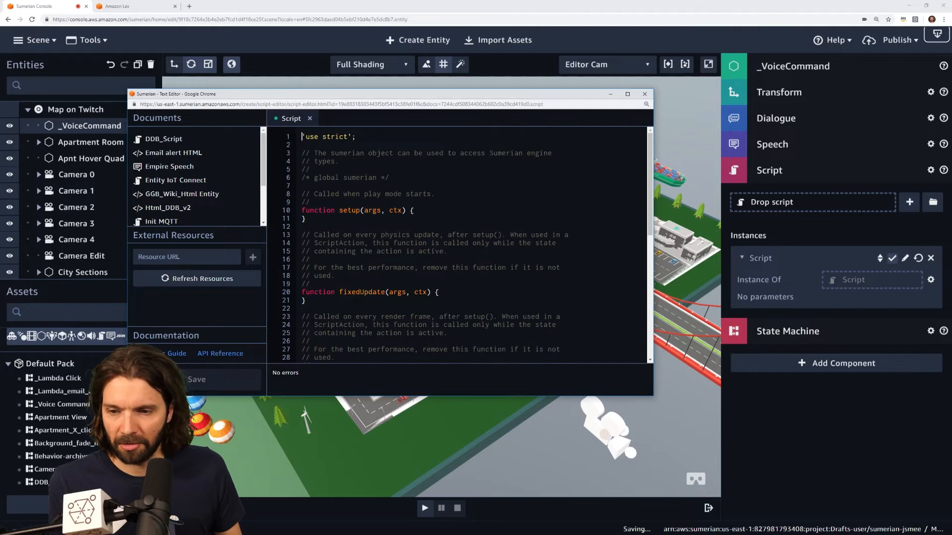
pyautogui.scroll(-3, 188, 183)
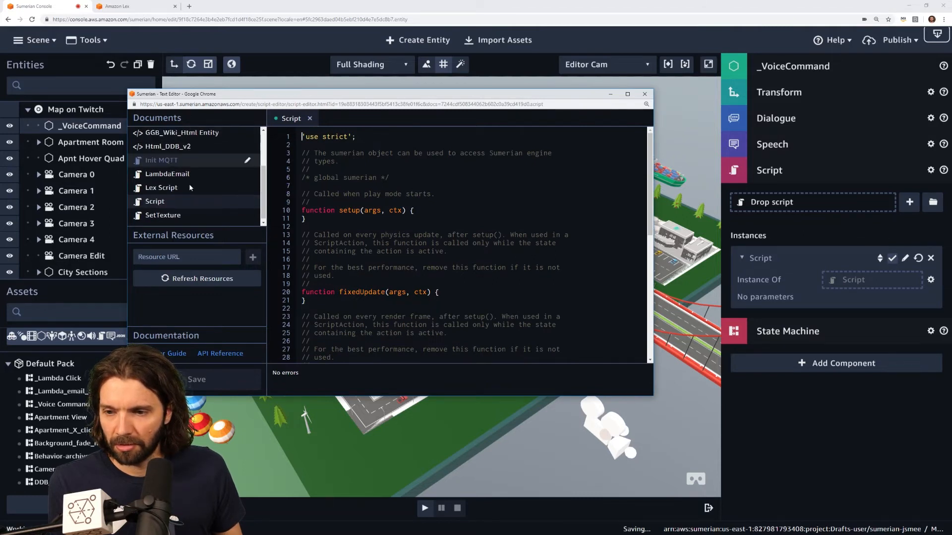
pyautogui.click(248, 201)
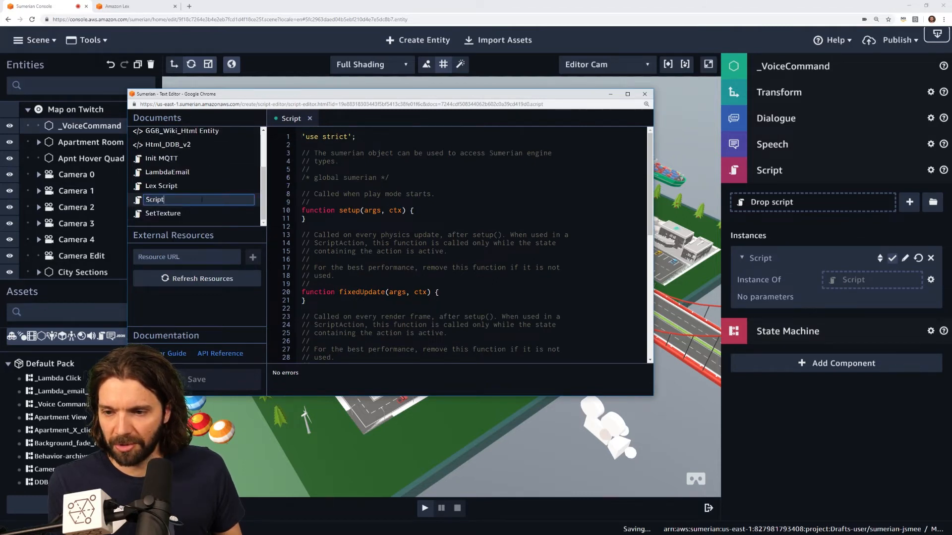
pyautogui.write('Li')
pyautogui.press('BackSpace')
pyautogui.write('es')
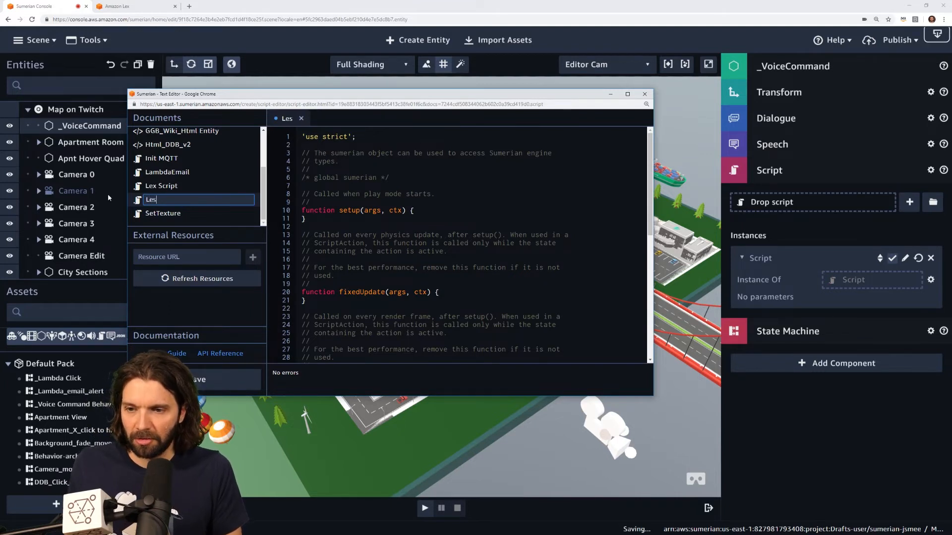
pyautogui.press('BackSpace')
pyautogui.write('x List')
pyautogui.write('en Script')
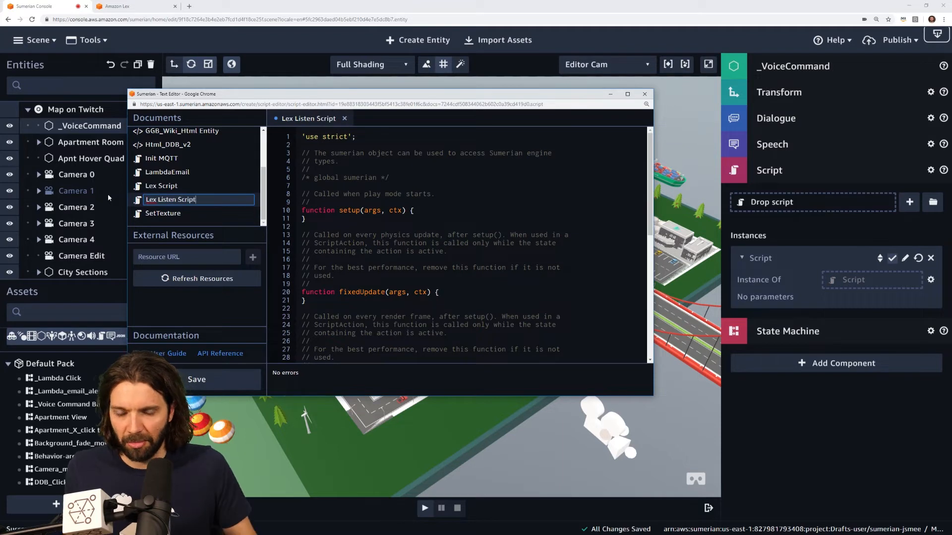
pyautogui.press('Return')
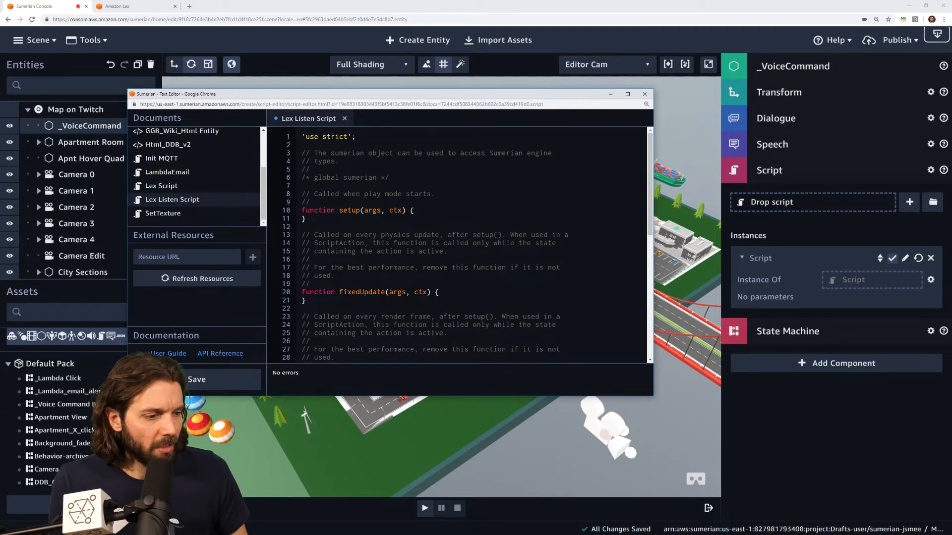
# Replace the template code in Lex Listen Script with the prepared Lex response handler that emits switchOn, switchOff and dimOn messages
pyautogui.hotkey('alt', 'Tab')
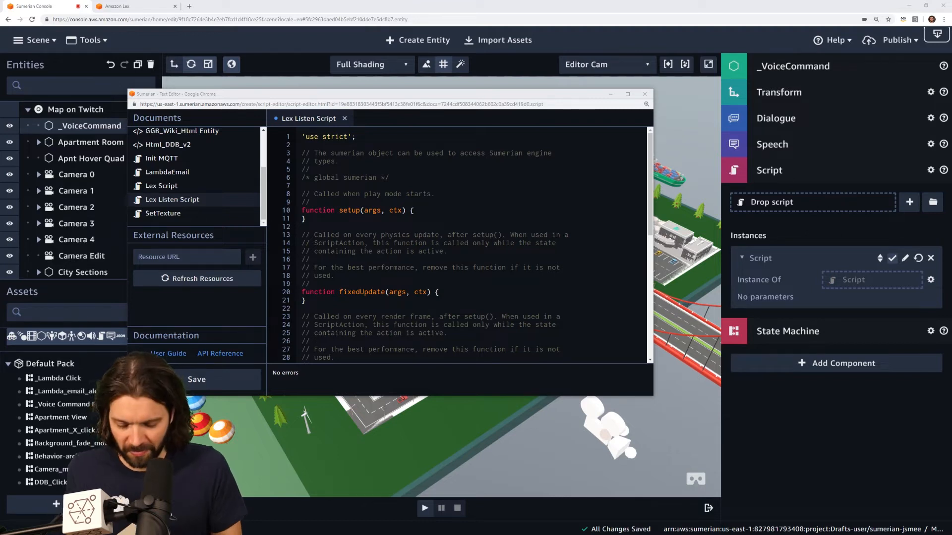
pyautogui.click(336, 276)
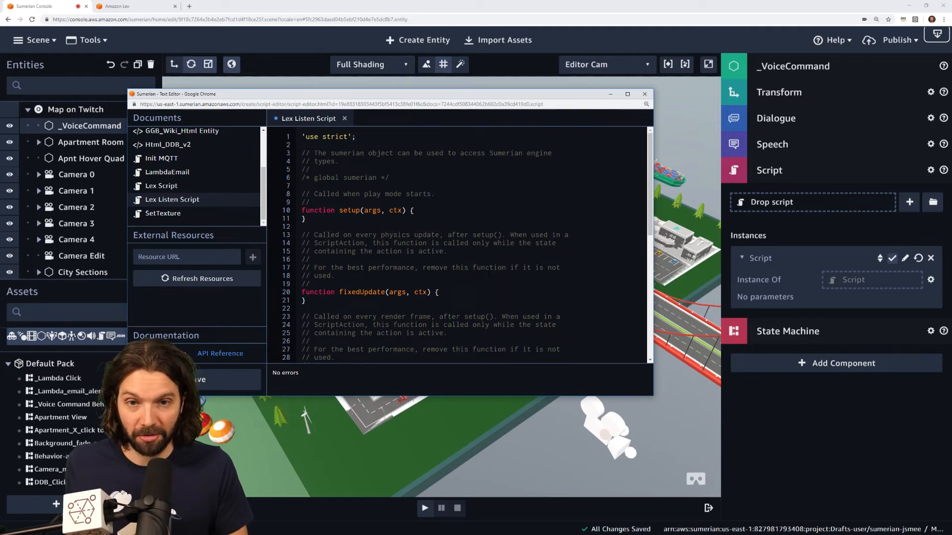
pyautogui.hotkey('ctrl', 'a')
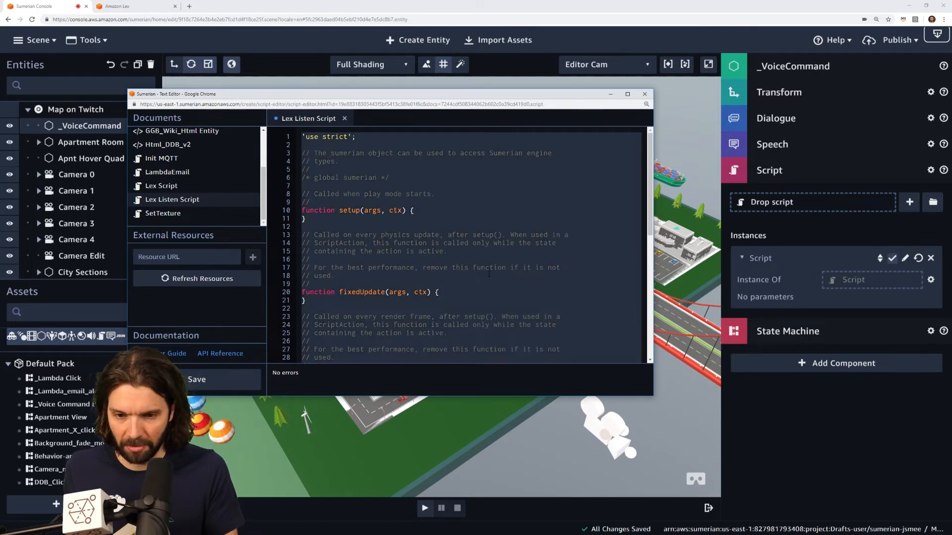
pyautogui.hotkey('ctrl', 'v')
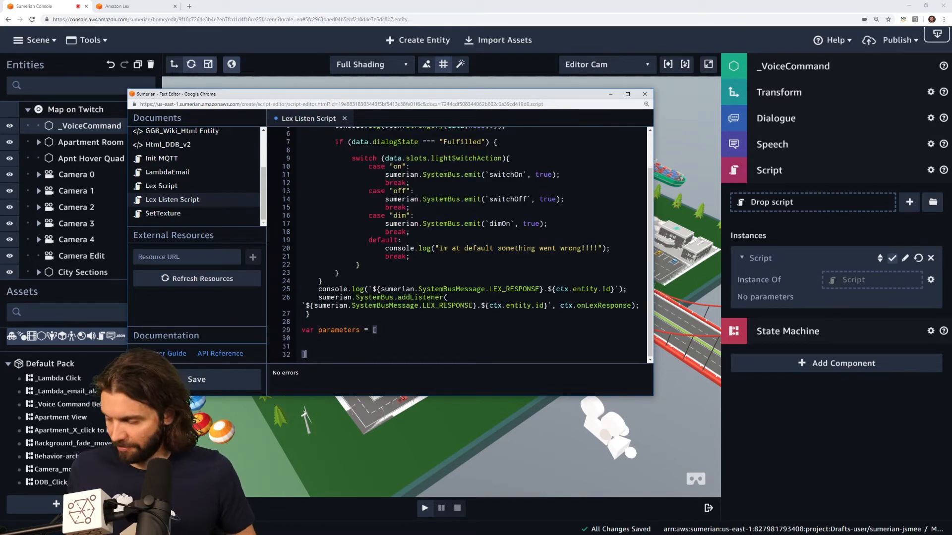
pyautogui.moveTo(651, 397); pyautogui.dragTo(654, 496)
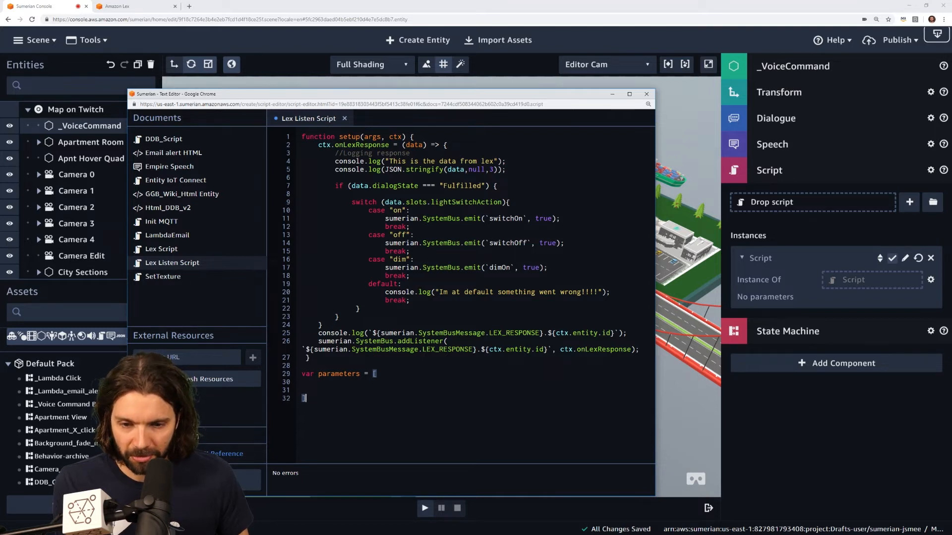
# Delete the "dim" case and its leftover blank line from the lightSwitchAction switch statement
pyautogui.moveTo(410, 275); pyautogui.dragTo(370, 260)
pyautogui.click(410, 276)
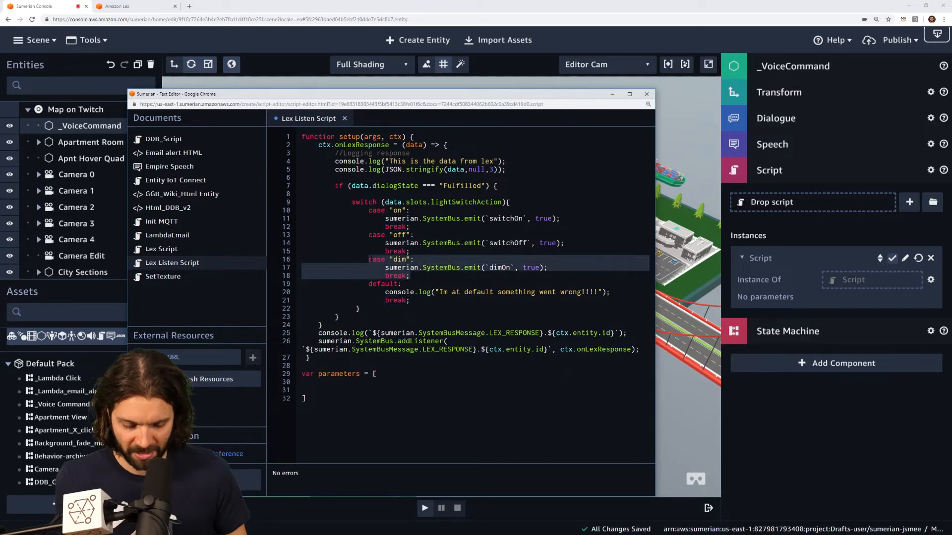
pyautogui.press('BackSpace')
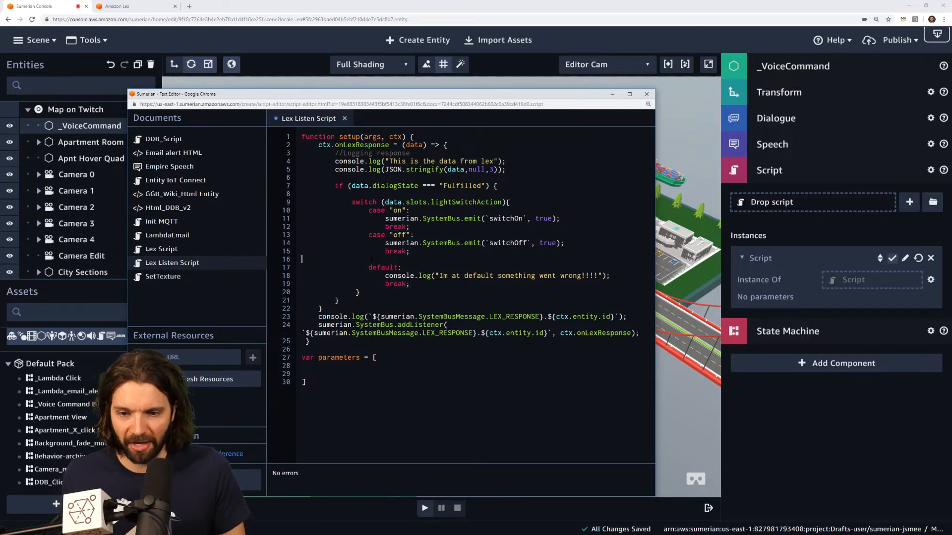
pyautogui.press('BackSpace')
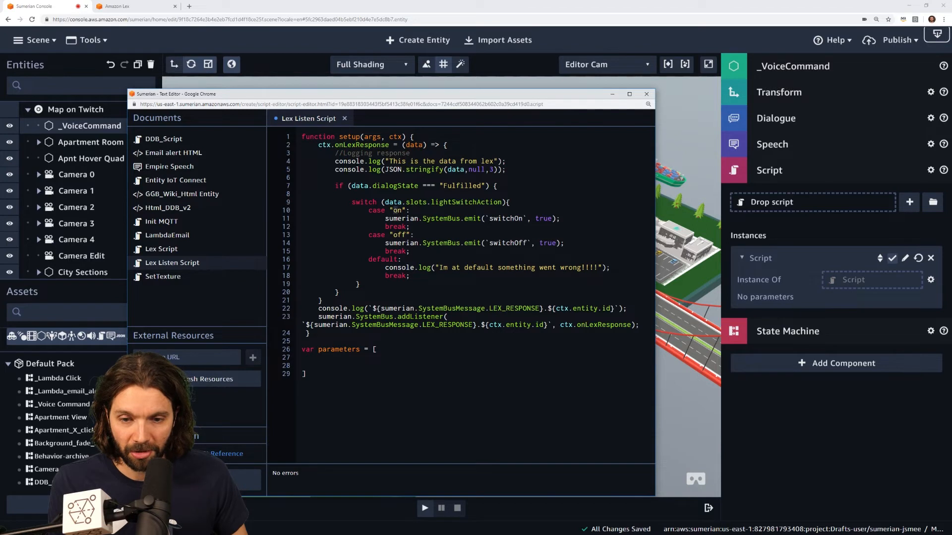
# Review the switchOn and switchOff messages emitted by the "on" and "off" cases and save the script
pyautogui.moveTo(427, 219); pyautogui.dragTo(523, 218)
pyautogui.click(390, 235)
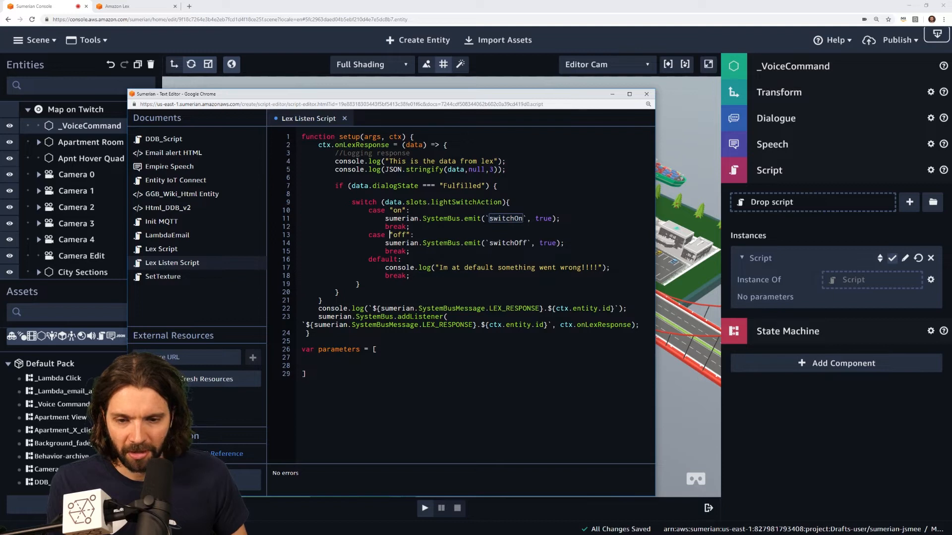
pyautogui.moveTo(397, 235); pyautogui.dragTo(406, 235)
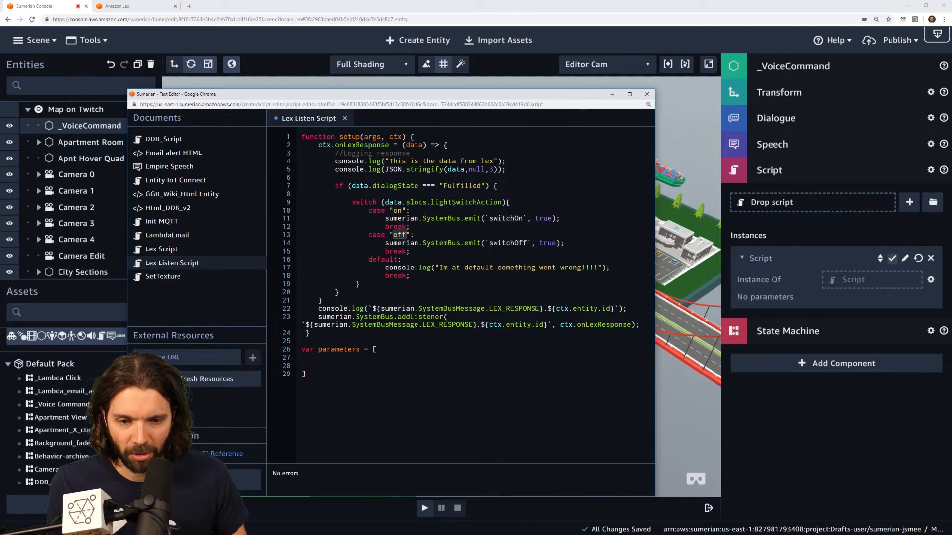
pyautogui.moveTo(489, 243); pyautogui.dragTo(526, 243)
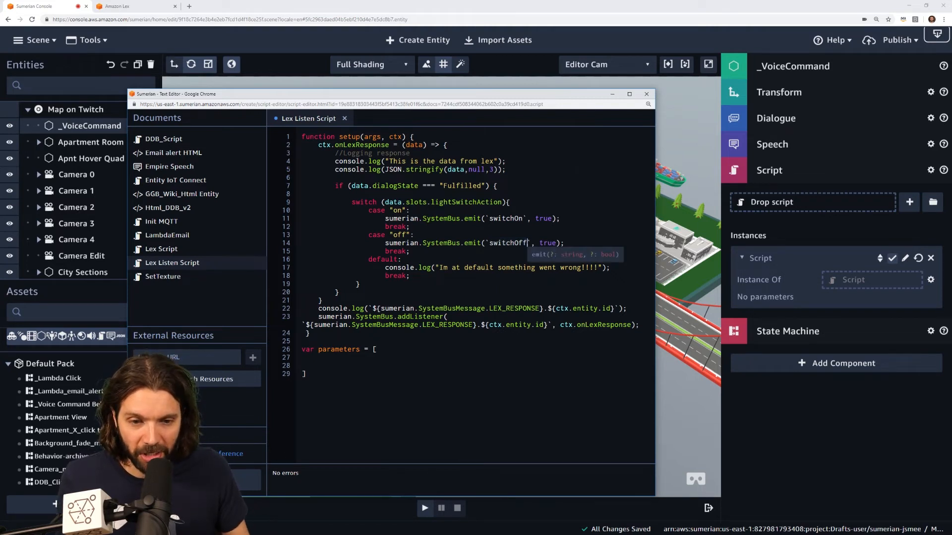
pyautogui.doubleClick(502, 219)
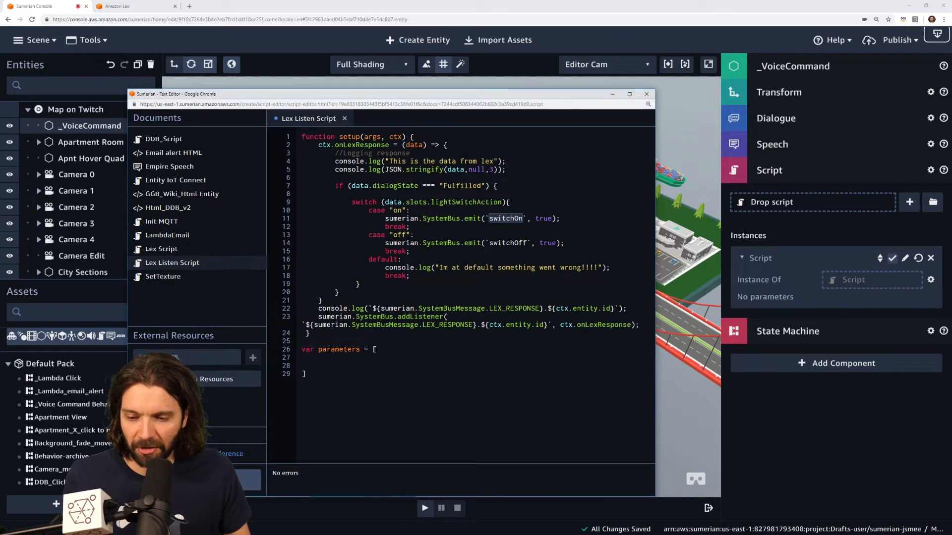
pyautogui.click(197, 479)
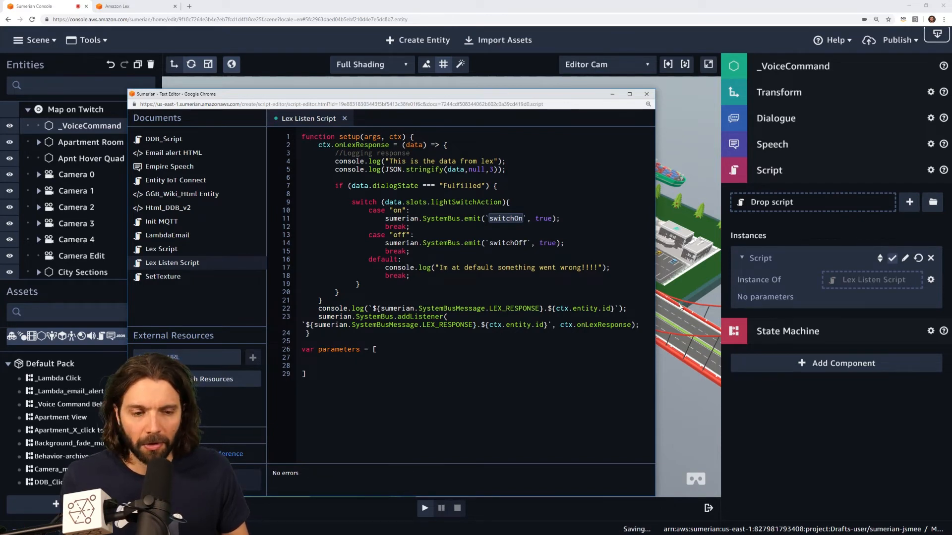
# Return to the scene, select the Fill - Directional light under Default Lights and show its State Machine component
pyautogui.click(680, 307)
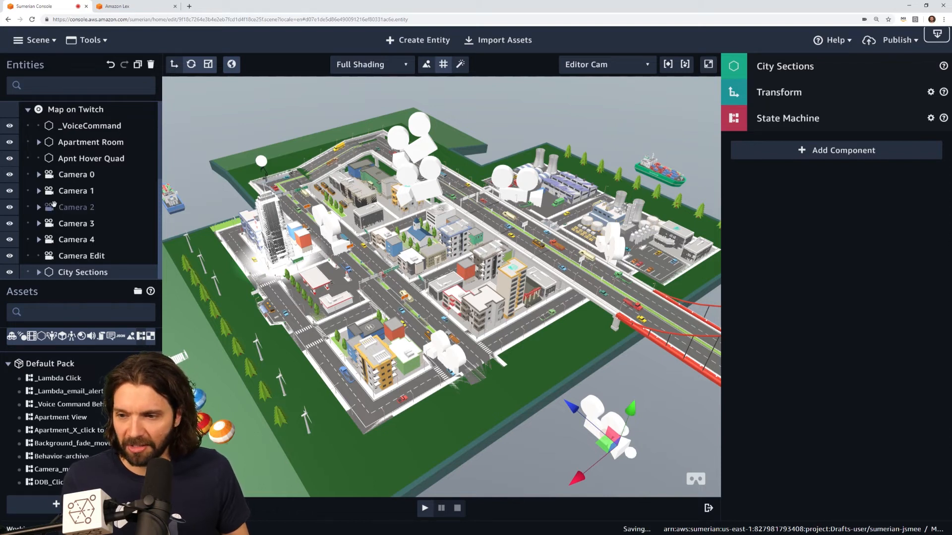
pyautogui.scroll(-2, 64, 185)
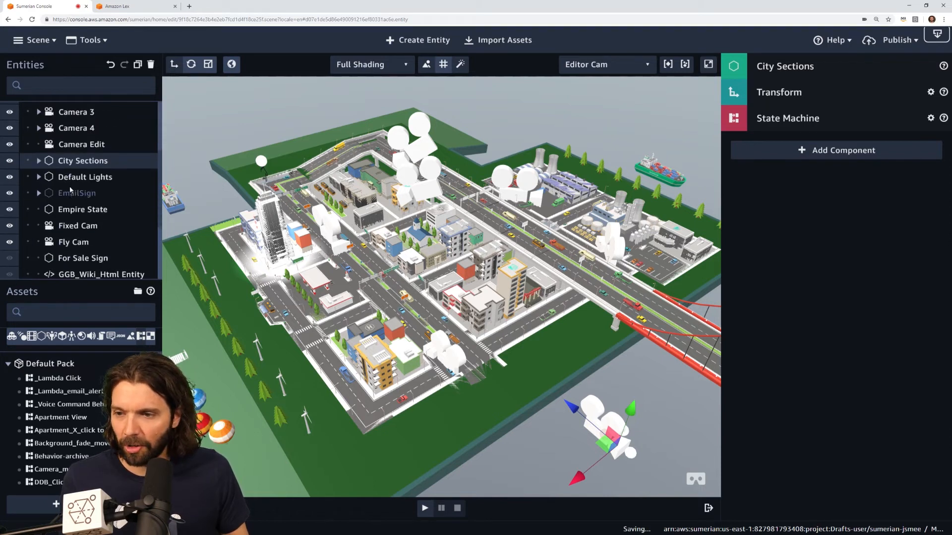
pyautogui.click(39, 177)
pyautogui.click(93, 194)
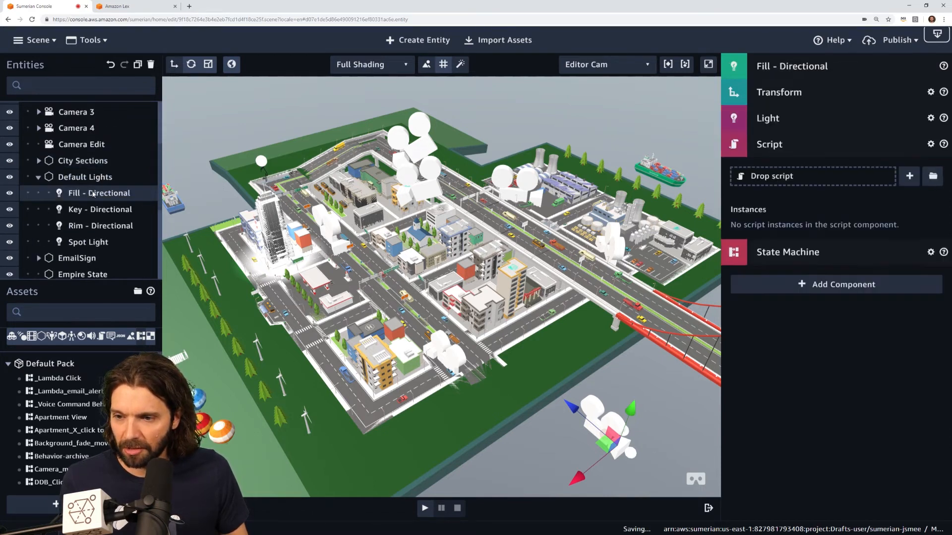
pyautogui.click(800, 145)
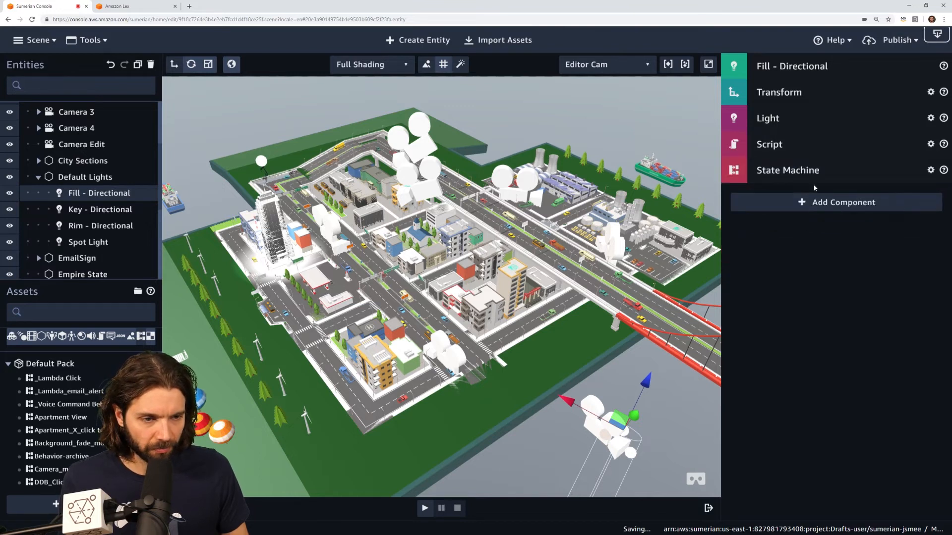
pyautogui.click(814, 171)
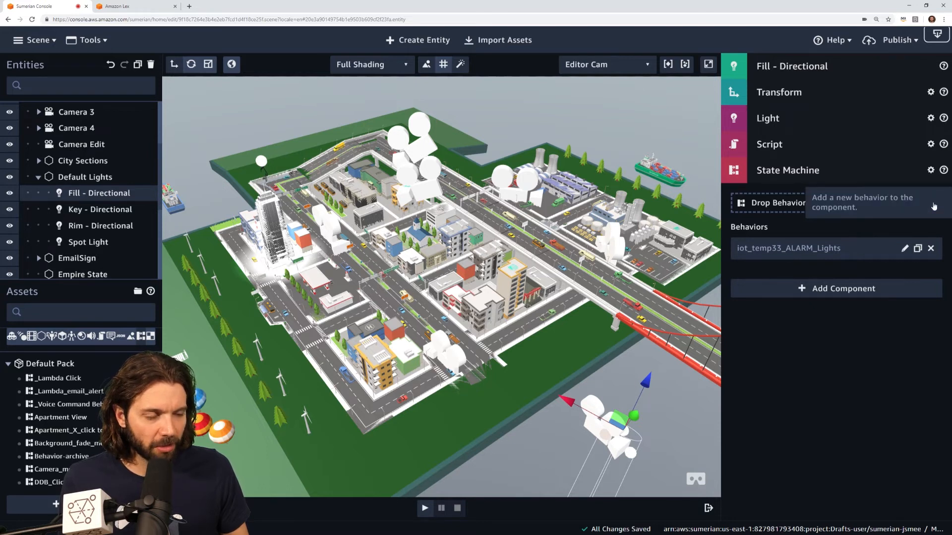
# Add a new behavior to the Fill - Directional light and name it "_Light On/Off Behavior"
pyautogui.click(934, 207)
pyautogui.moveTo(857, 123); pyautogui.dragTo(826, 123)
pyautogui.click(826, 123)
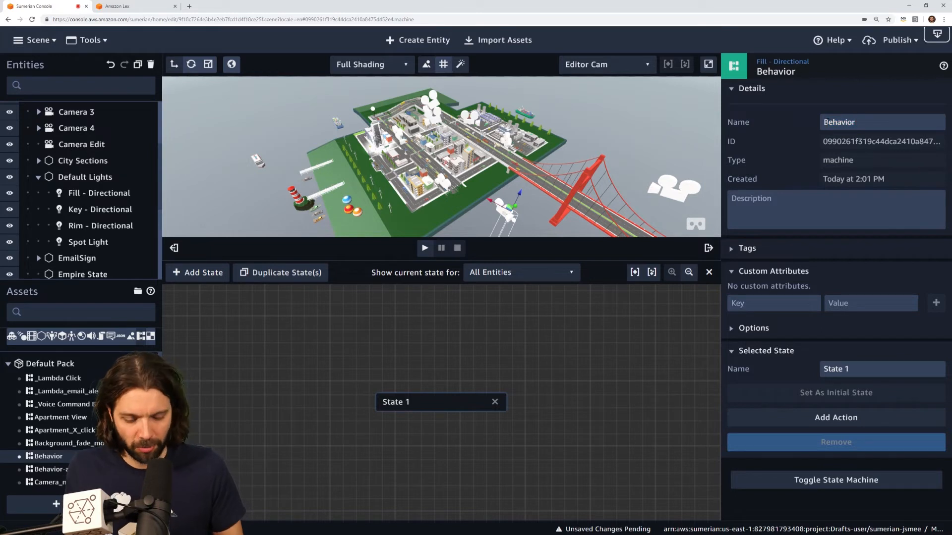
pyautogui.write('Light')
pyautogui.press('BackSpace')
pyautogui.press('BackSpace')
pyautogui.press('BackSpace')
pyautogui.press('BackSpace')
pyautogui.press('BackSpace')
pyautogui.write('_Light')
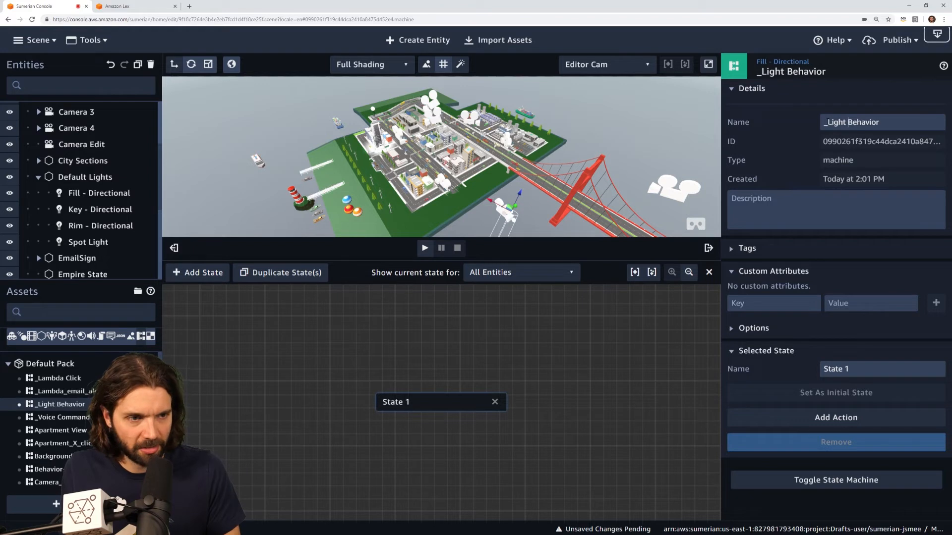
pyautogui.write(' On/Off')
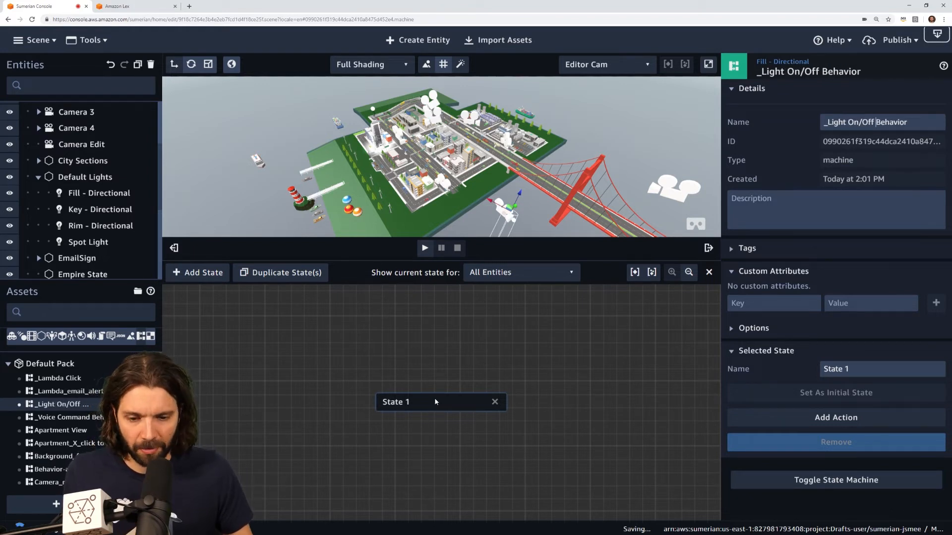
# Move State 1 aside in the state graph and rename it "Listen"
pyautogui.moveTo(429, 407); pyautogui.dragTo(273, 387)
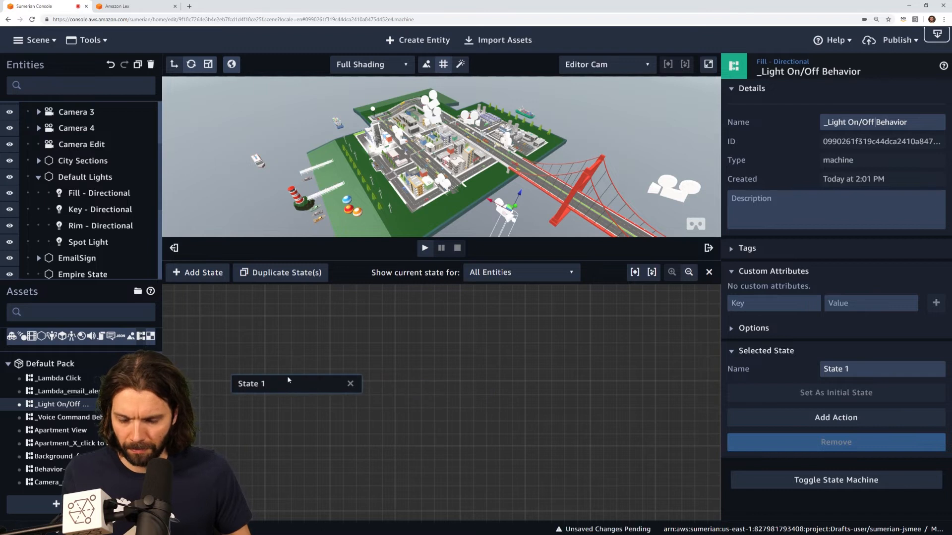
pyautogui.moveTo(855, 370); pyautogui.dragTo(776, 367)
pyautogui.write('Listen')
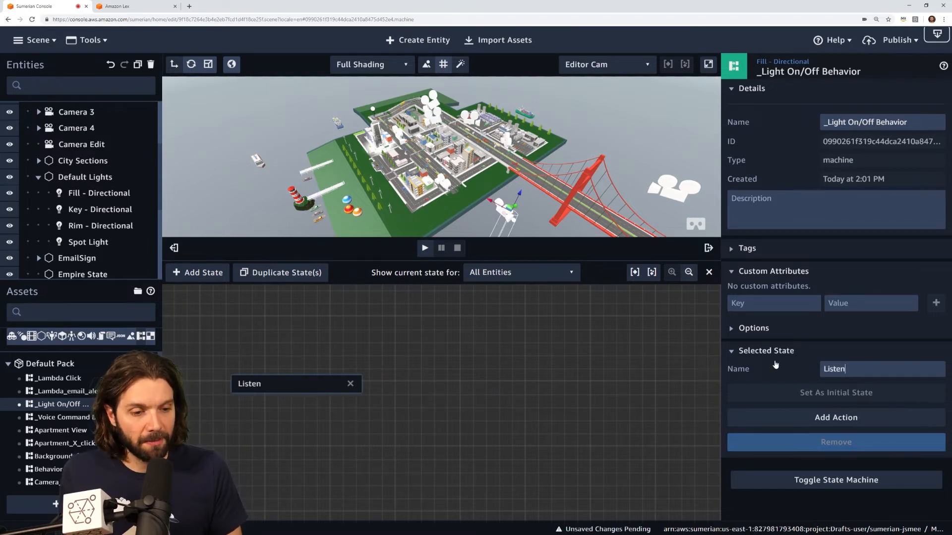
# Add a Listen action to the Listen state and set its message channel to "switchOn"
pyautogui.click(836, 418)
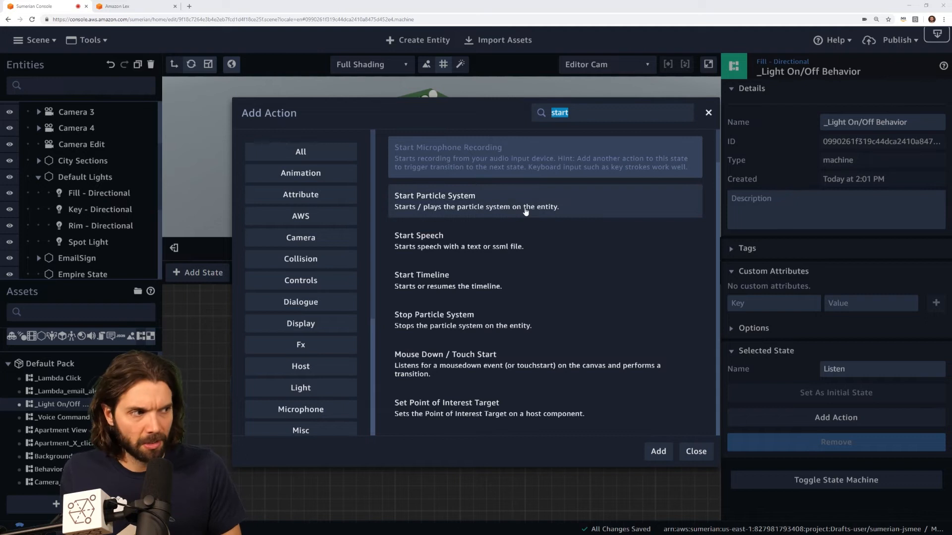
pyautogui.write('lios')
pyautogui.press('BackSpace')
pyautogui.press('BackSpace')
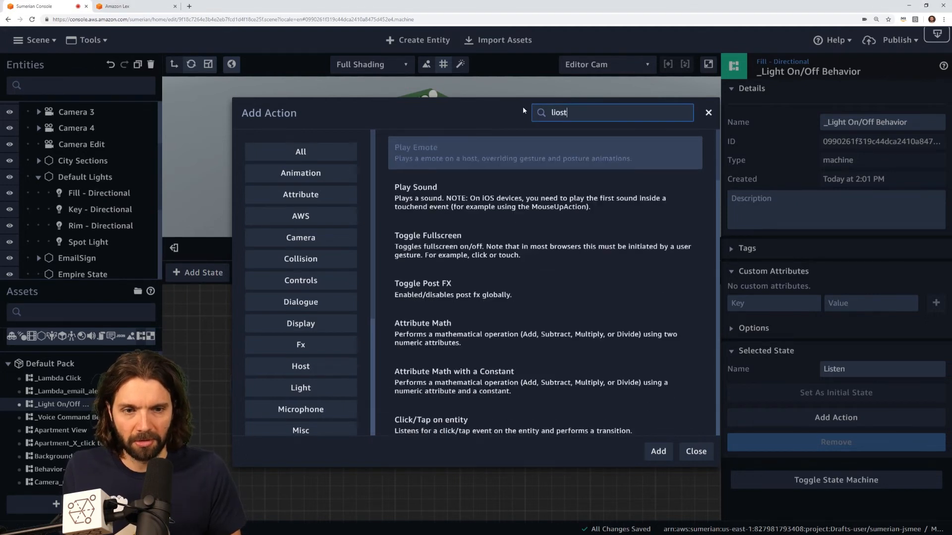
pyautogui.write('sten')
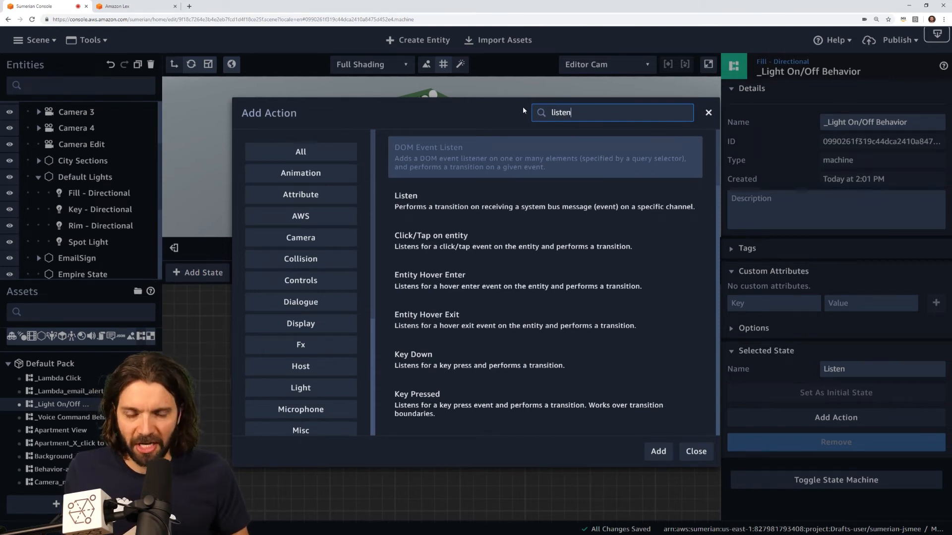
pyautogui.press('Down')
pyautogui.press('Return')
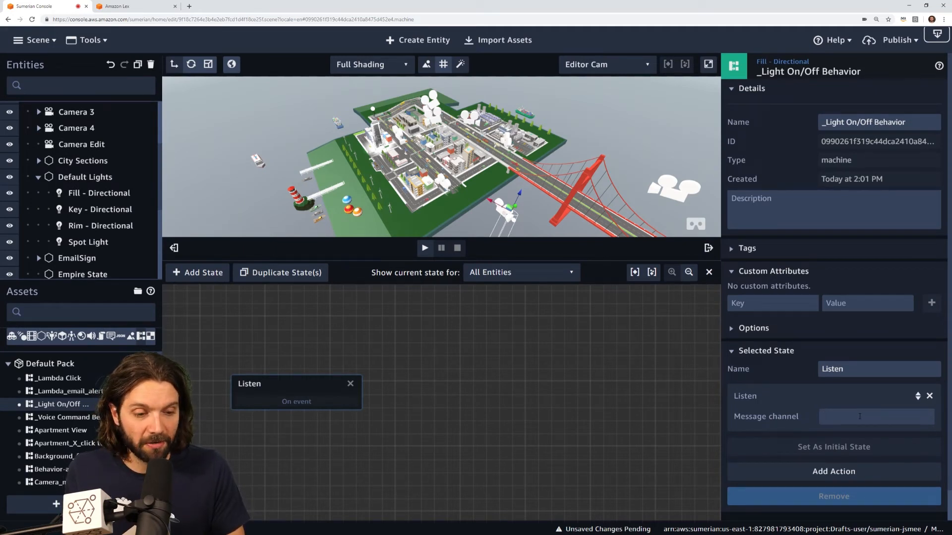
pyautogui.write('switchOn')
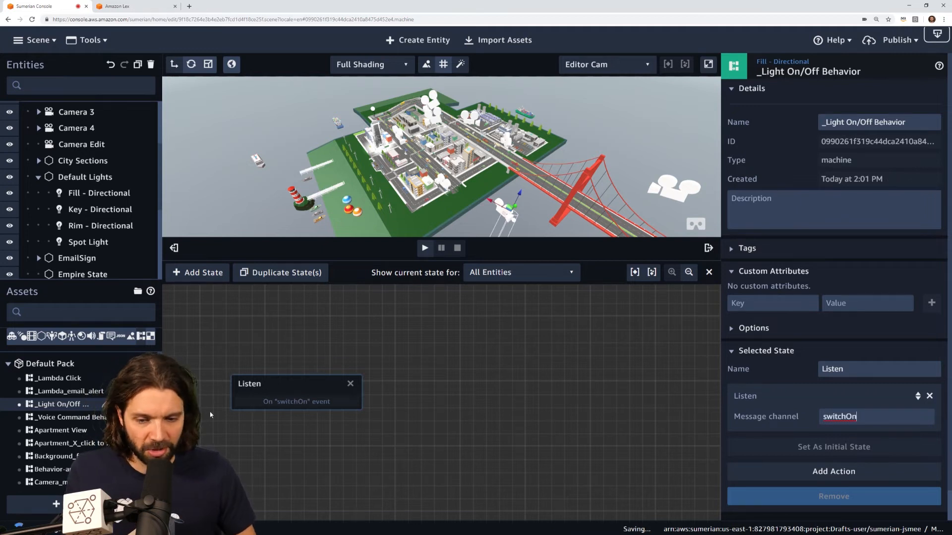
# Add a new state above and to the side of the Listen state and name it "Lights Off"
pyautogui.moveTo(303, 382); pyautogui.dragTo(305, 384)
pyautogui.click(201, 273)
pyautogui.click(436, 399)
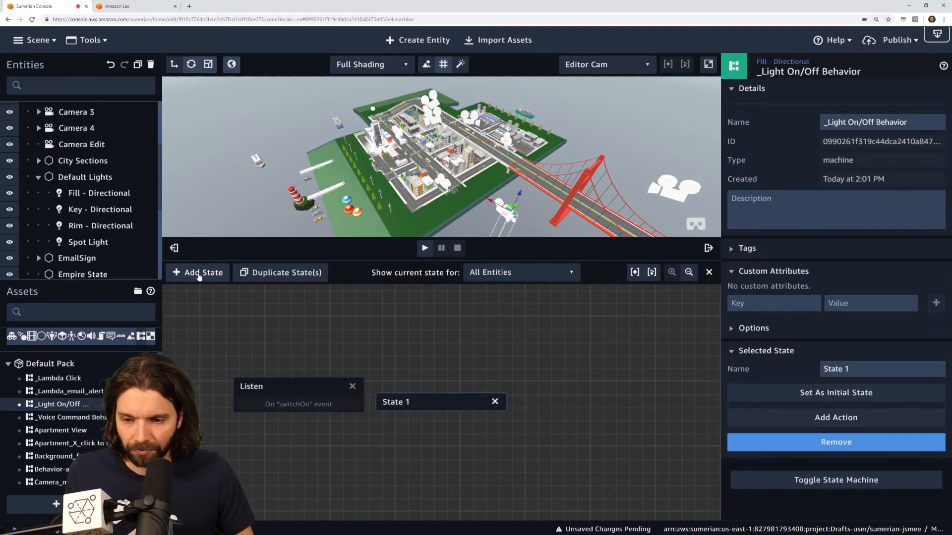
pyautogui.moveTo(436, 399); pyautogui.dragTo(457, 336)
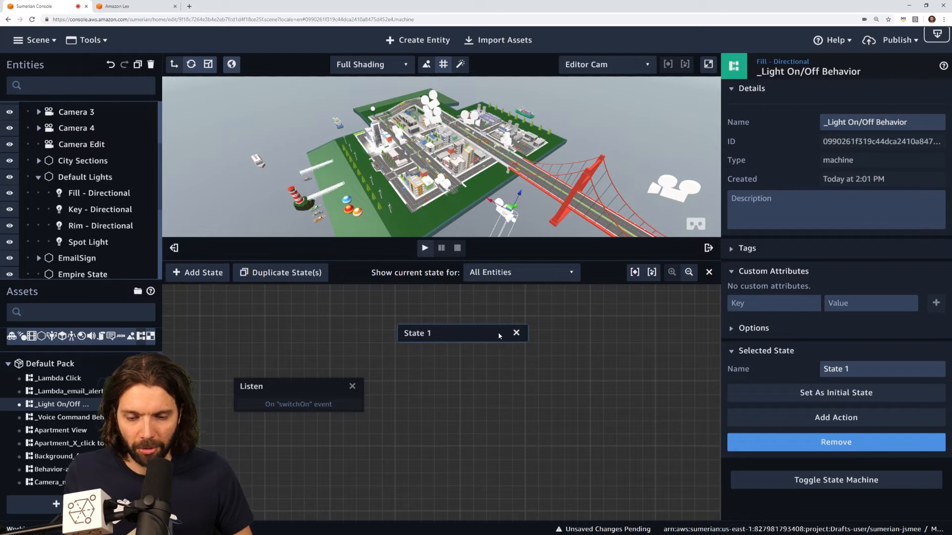
pyautogui.click(830, 369)
pyautogui.write('Lights Off')
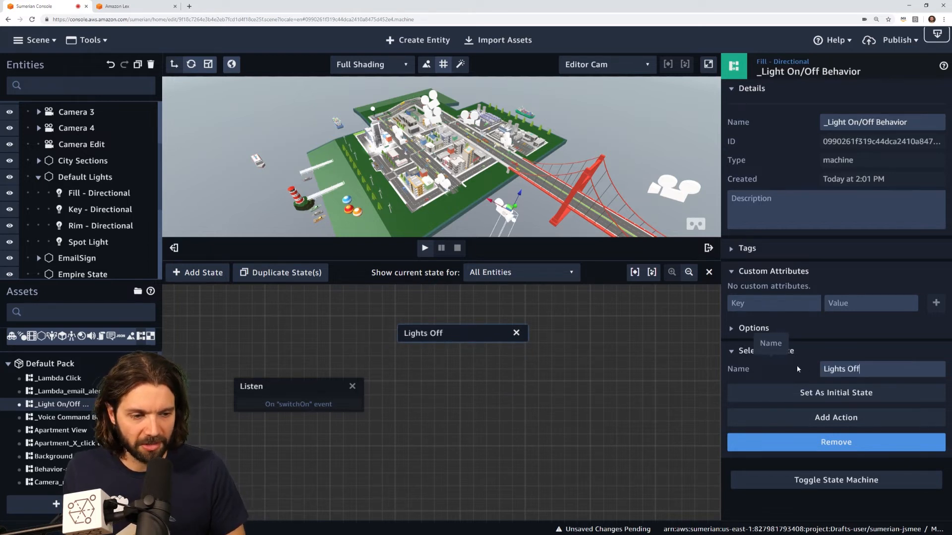
# Add a Set Light Properties action to the Lights Off state
pyautogui.click(843, 420)
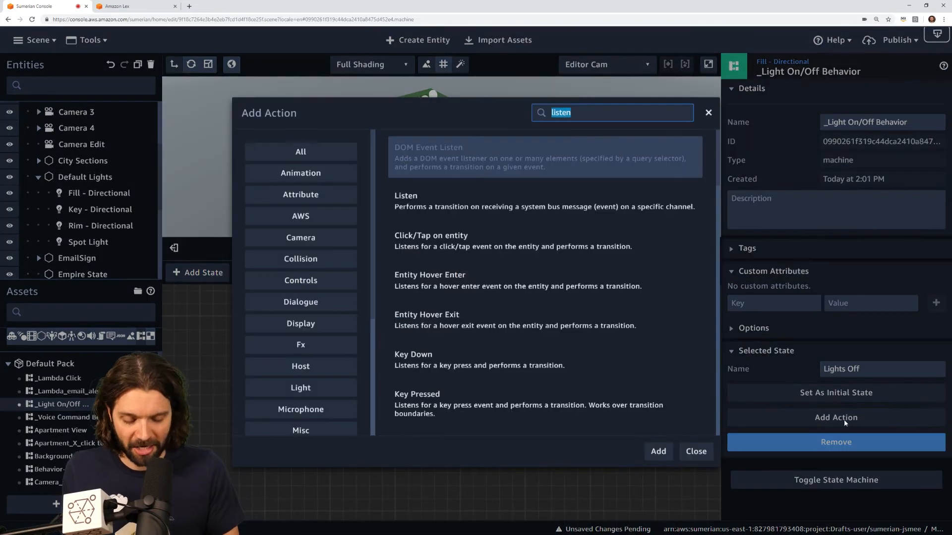
pyautogui.write('set light')
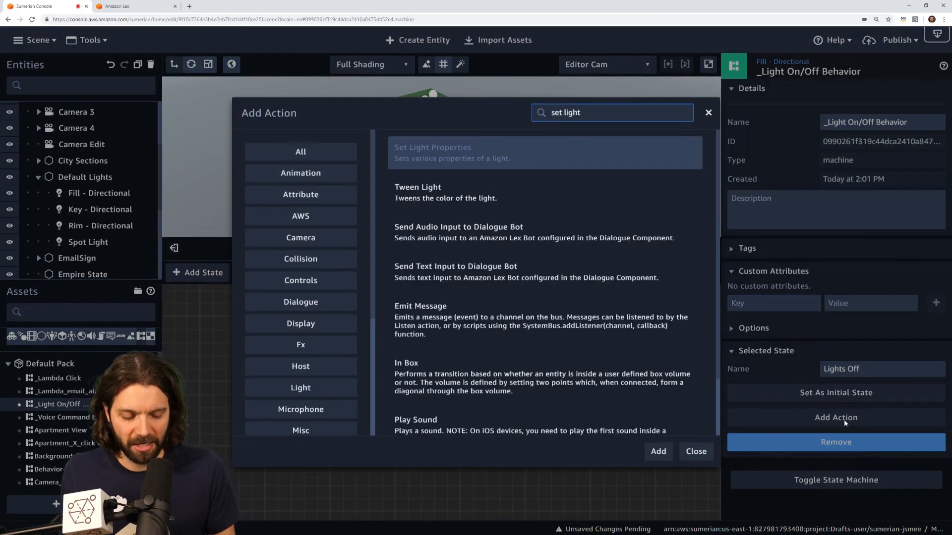
pyautogui.press('Return')
pyautogui.scroll(-1, 872, 406)
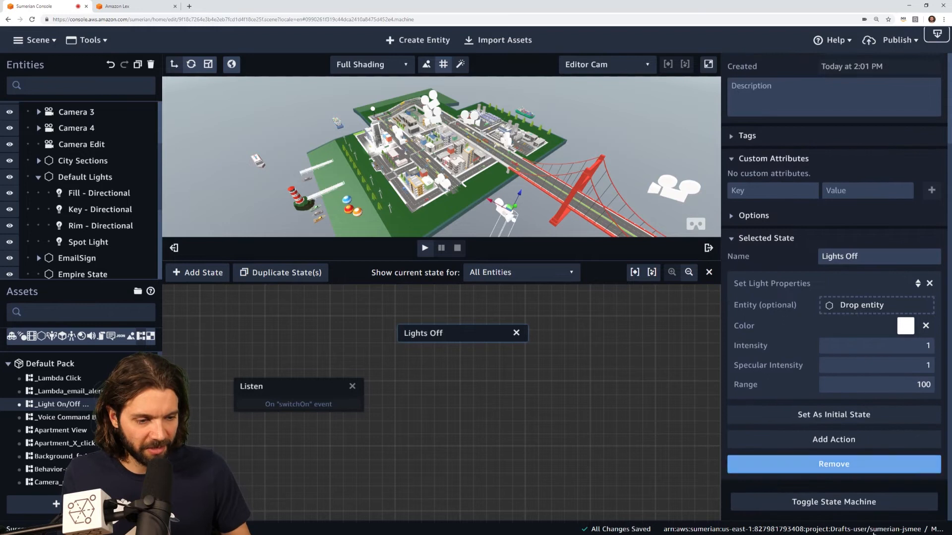
pyautogui.click(847, 439)
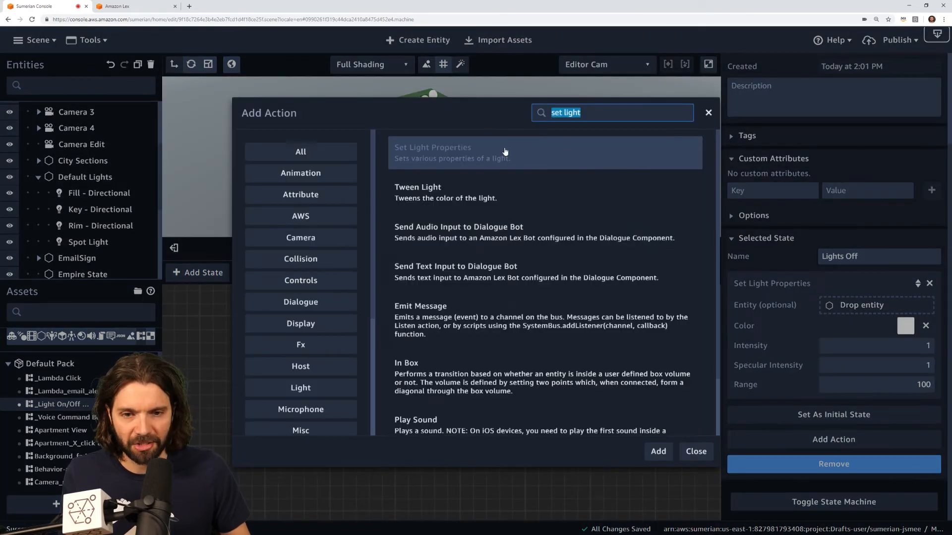
pyautogui.click(658, 451)
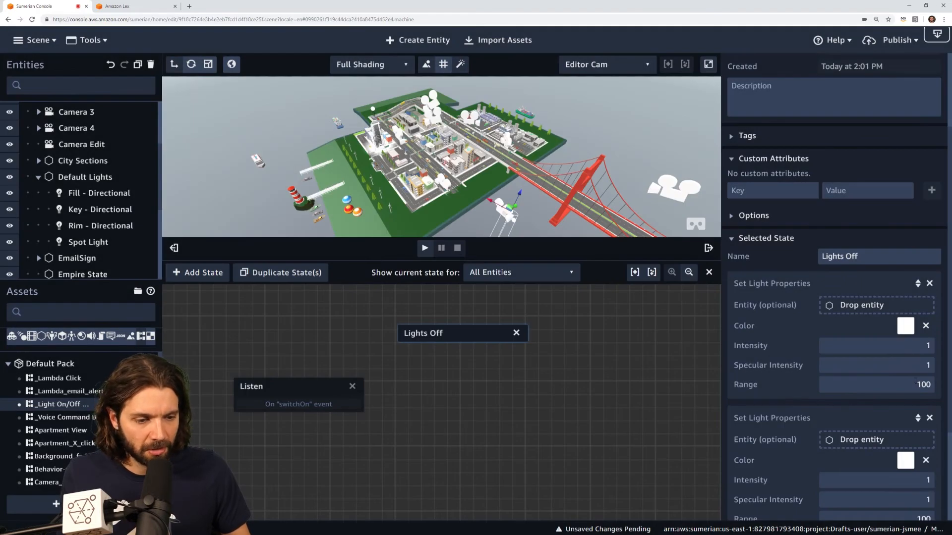
pyautogui.click(929, 418)
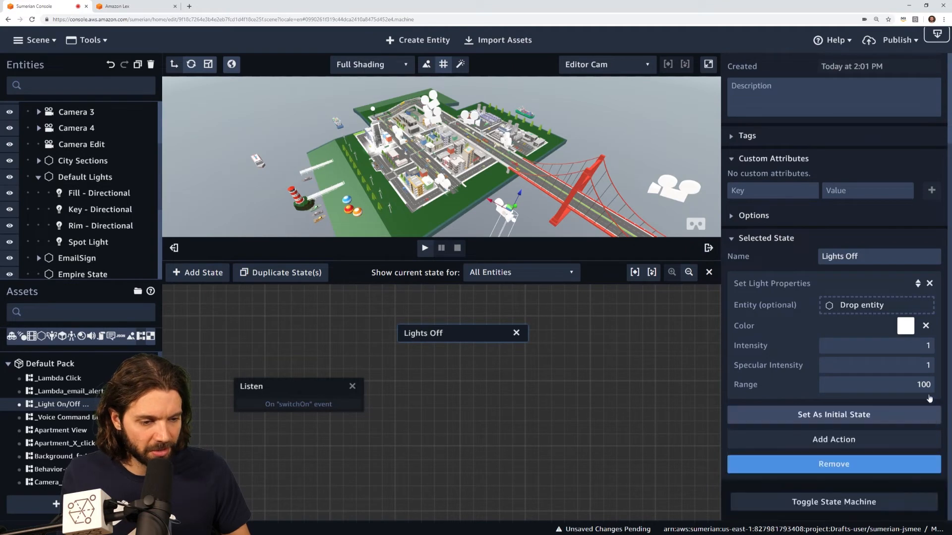
# Set the Lights Off state's light intensity to 0 and add a Transition action to the state
pyautogui.doubleClick(927, 346)
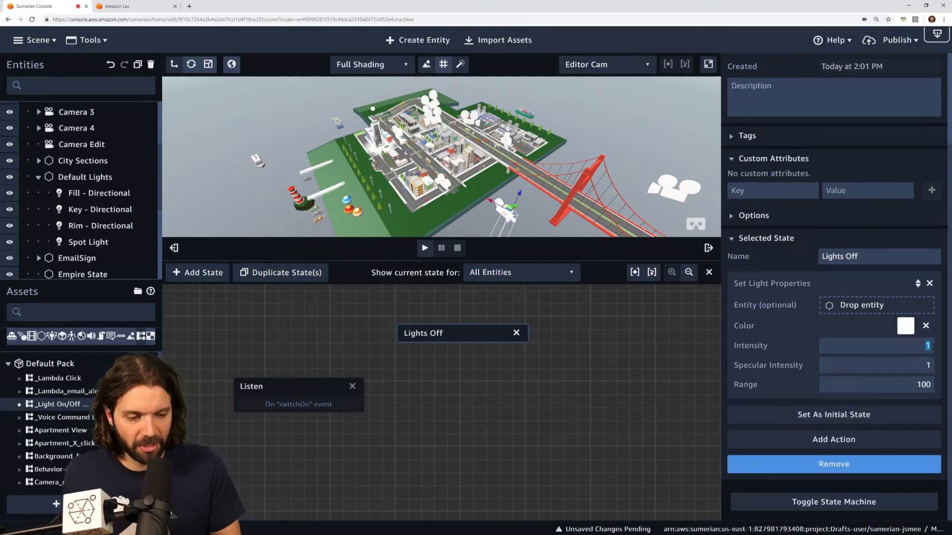
pyautogui.write('0')
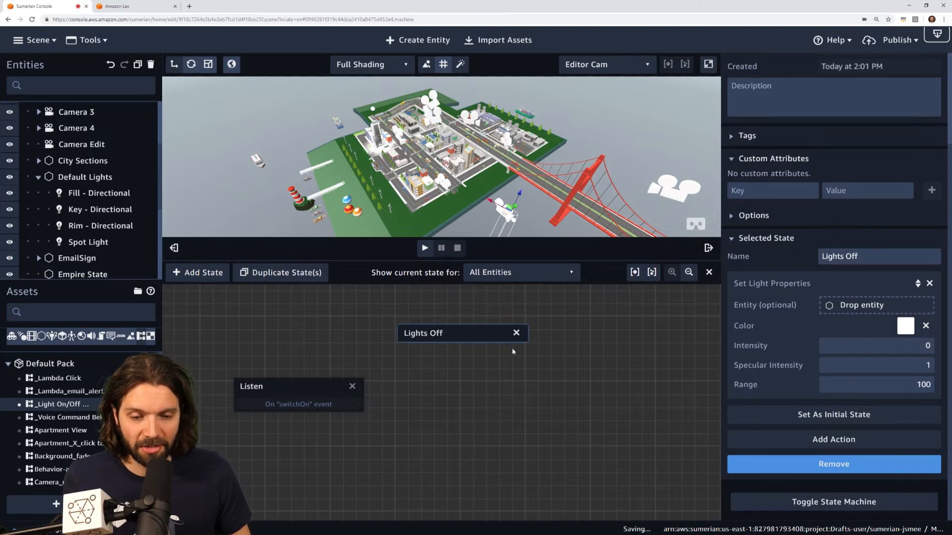
pyautogui.click(868, 440)
pyautogui.write('tran')
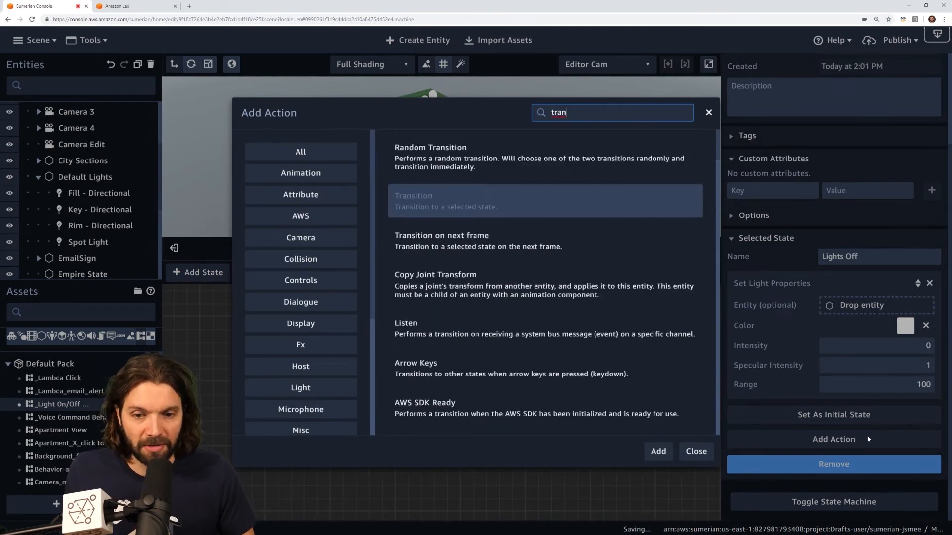
pyautogui.press('Return')
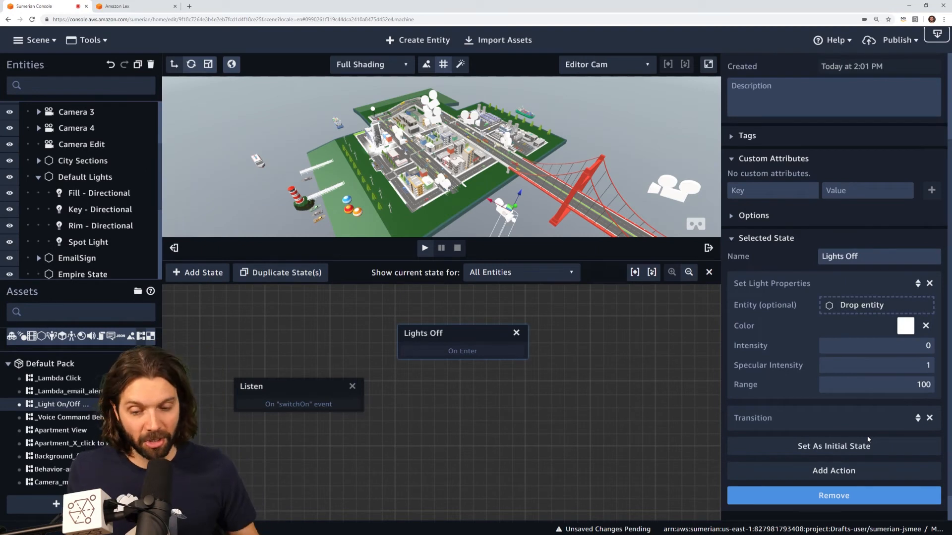
# Duplicate the Listen state, place the copy across from the original and set its message channel to "switchOff"
pyautogui.click(313, 390)
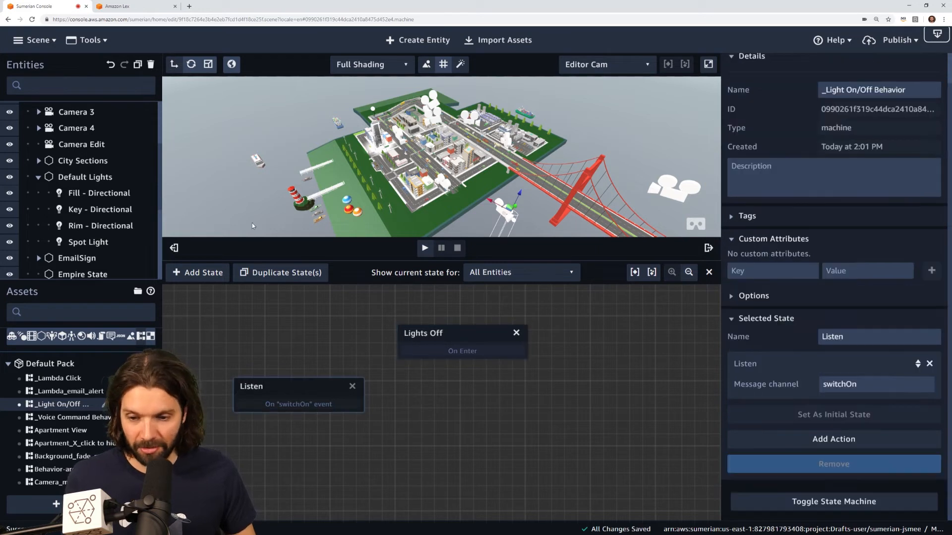
pyautogui.click(272, 273)
pyautogui.moveTo(293, 384); pyautogui.dragTo(588, 385)
pyautogui.click(873, 388)
pyautogui.press('BackSpace')
pyautogui.write('ff')
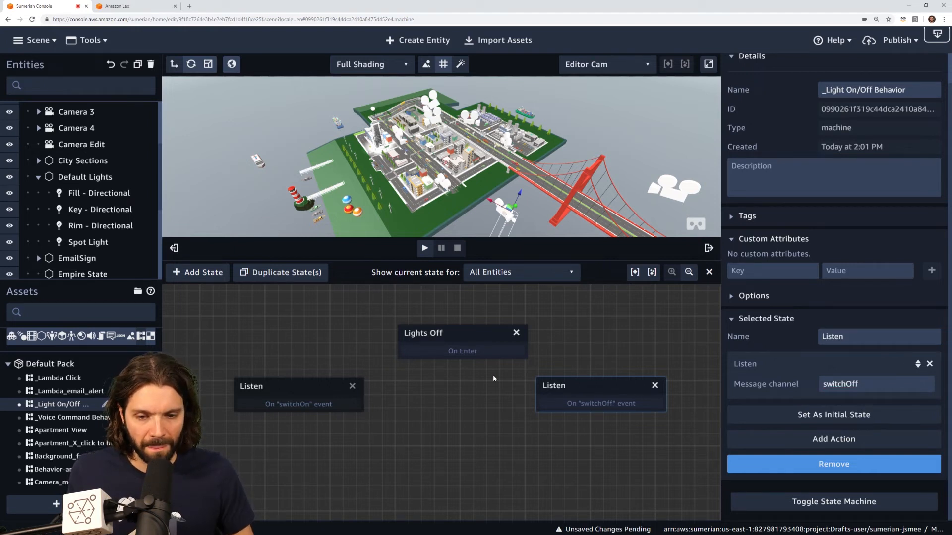
# Duplicate the Lights Off state, place the copy below it, rename it "Lights On" and set its light intensity to 1
pyautogui.click(443, 334)
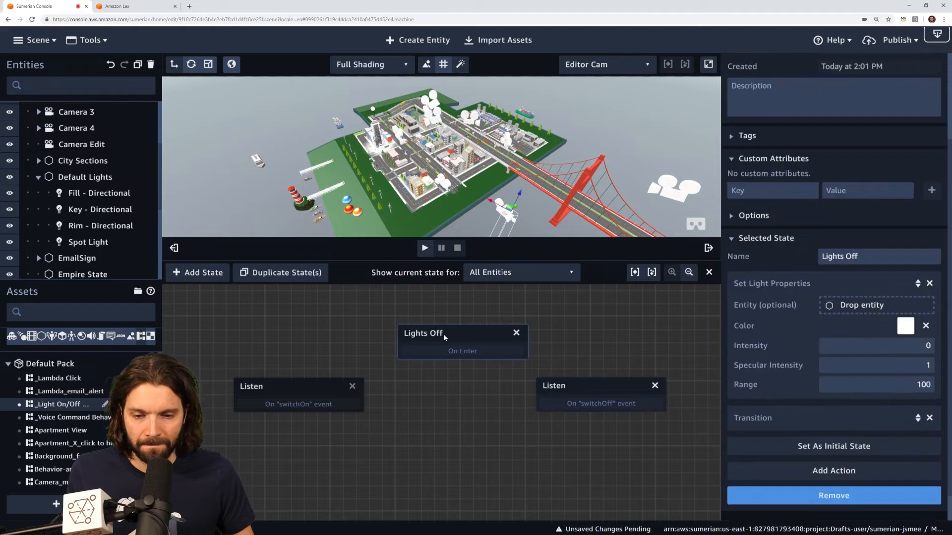
pyautogui.click(267, 273)
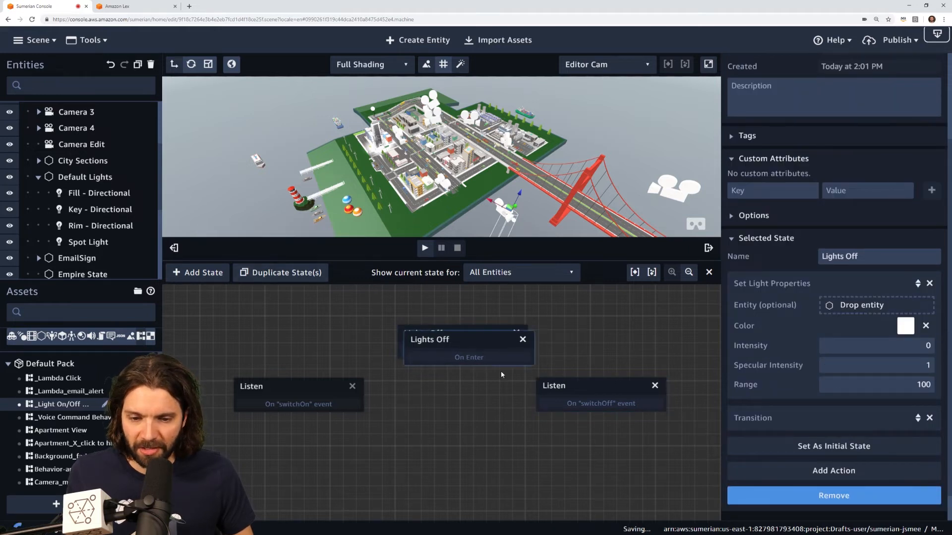
pyautogui.moveTo(474, 348); pyautogui.dragTo(468, 442)
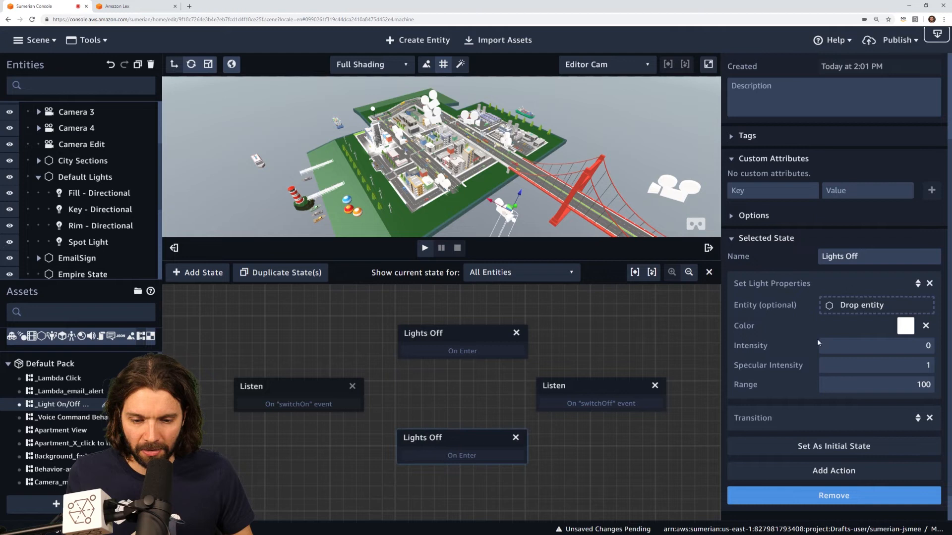
pyautogui.click(876, 257)
pyautogui.press('BackSpace')
pyautogui.press('BackSpace')
pyautogui.write('n')
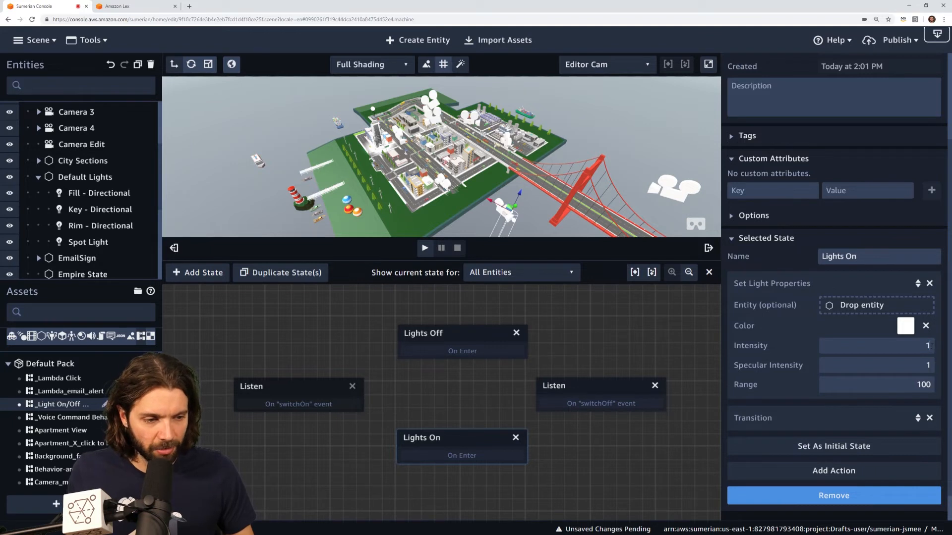
# Link the states in a loop: switchOn Listen to Lights Off, to switchOff Listen, to Lights On, and back to switchOn Listen
pyautogui.moveTo(344, 410); pyautogui.dragTo(430, 334)
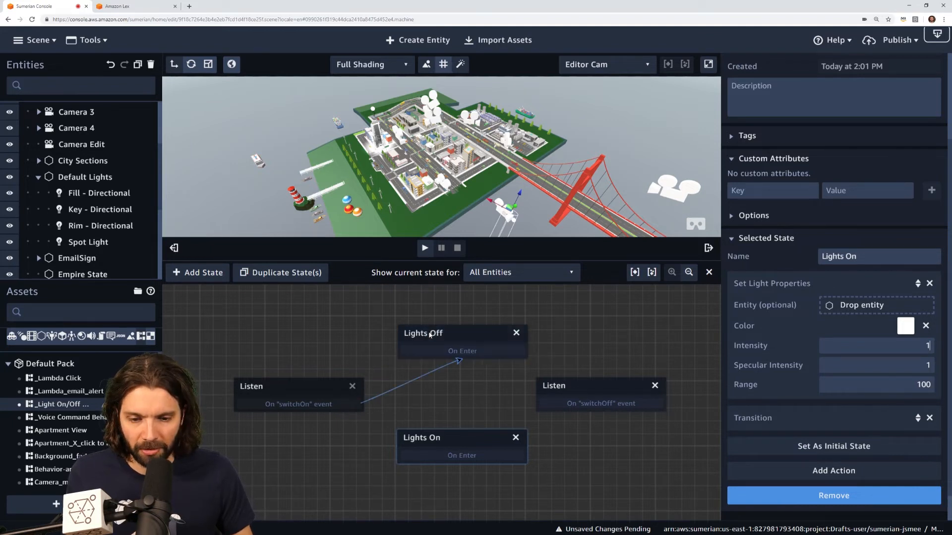
pyautogui.moveTo(484, 355); pyautogui.dragTo(552, 391)
pyautogui.moveTo(570, 403); pyautogui.dragTo(480, 457)
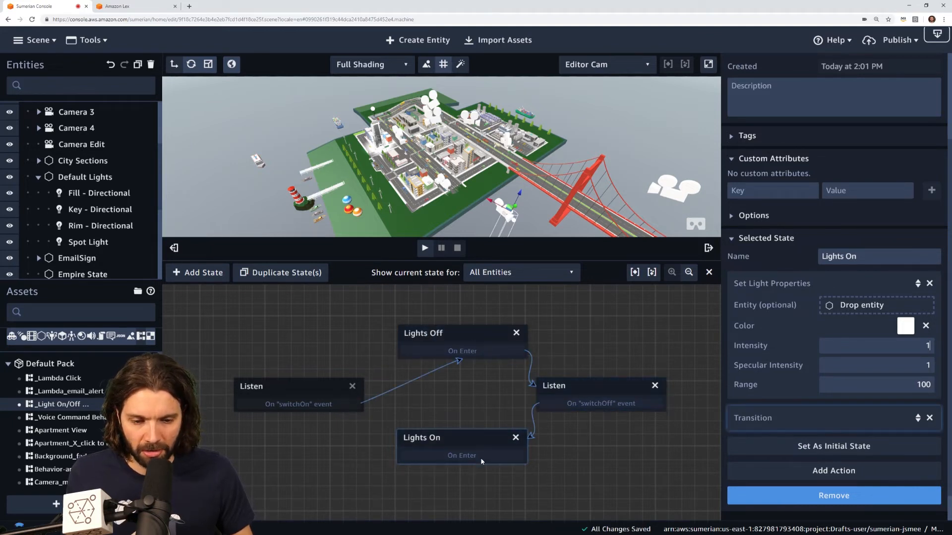
pyautogui.moveTo(398, 456); pyautogui.dragTo(333, 389)
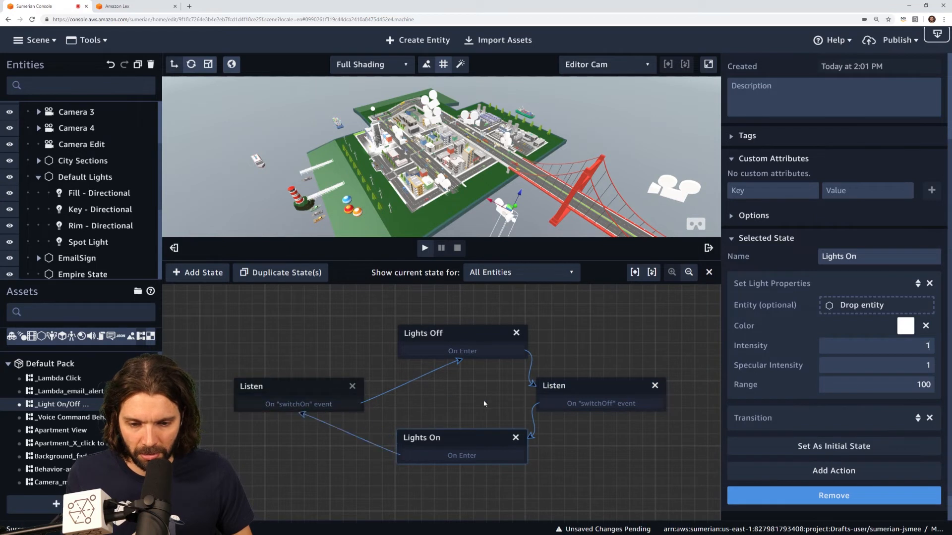
pyautogui.moveTo(388, 259); pyautogui.dragTo(387, 298)
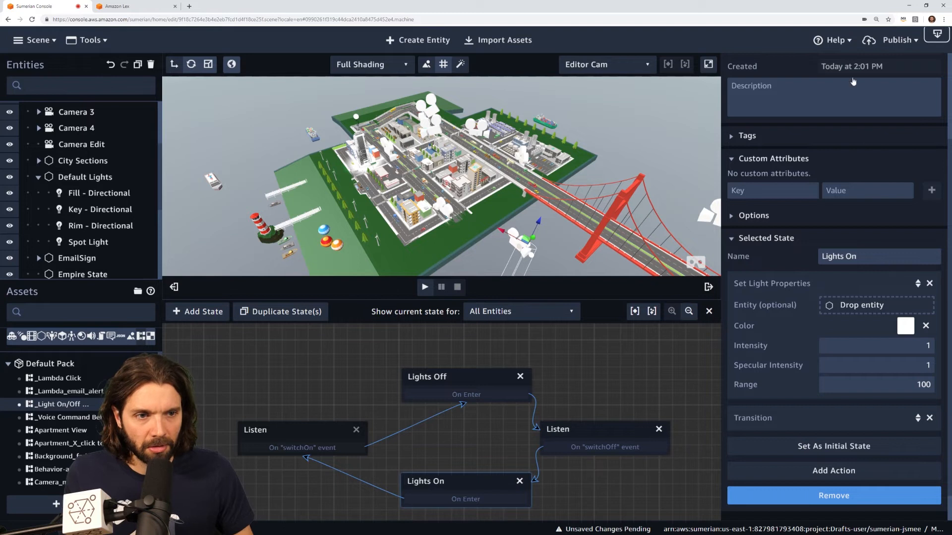
# Leave the behavior, select the Key - Directional light and show its State Machine component
pyautogui.scroll(3, 842, 189)
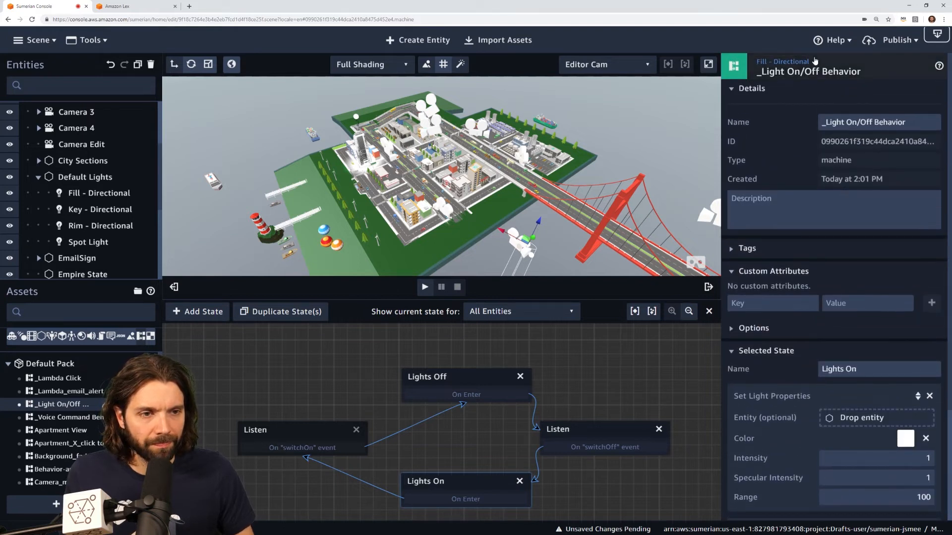
pyautogui.click(795, 61)
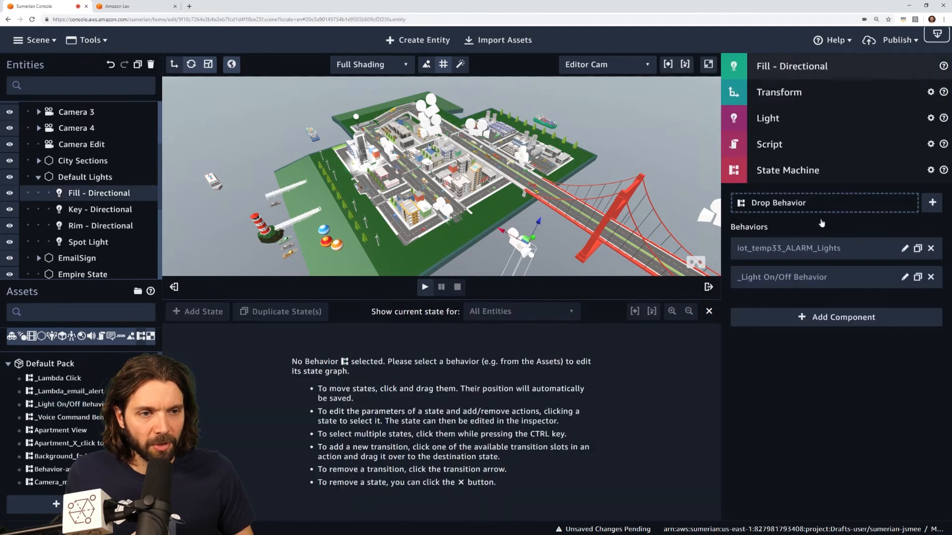
pyautogui.click(800, 171)
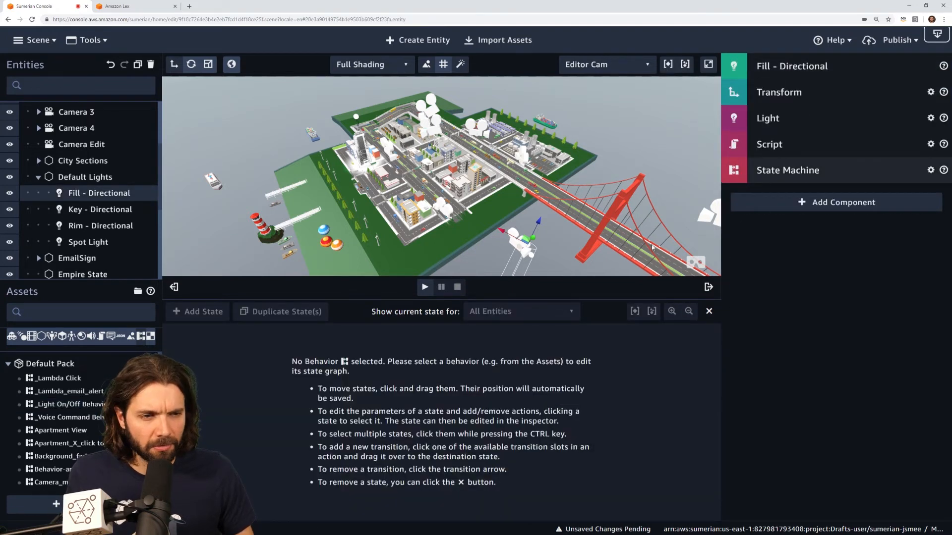
pyautogui.click(103, 209)
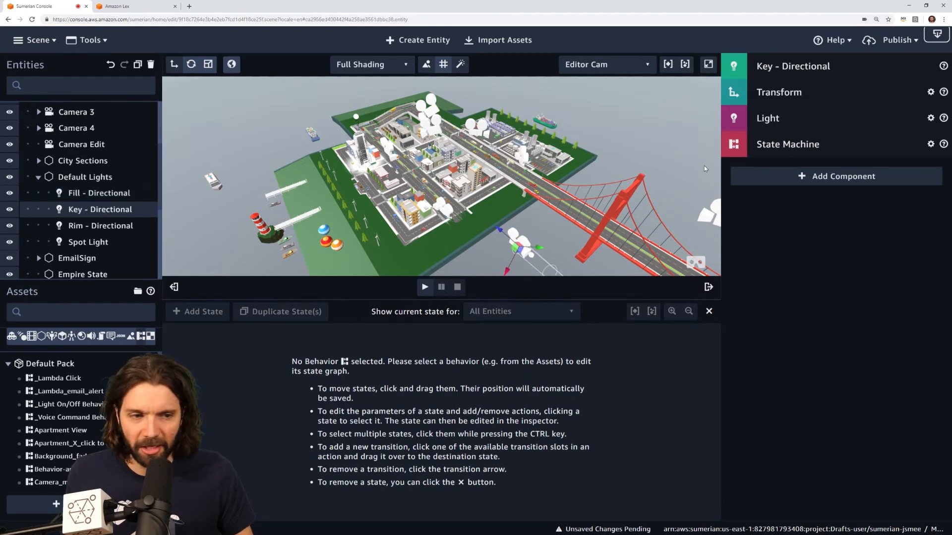
pyautogui.click(788, 144)
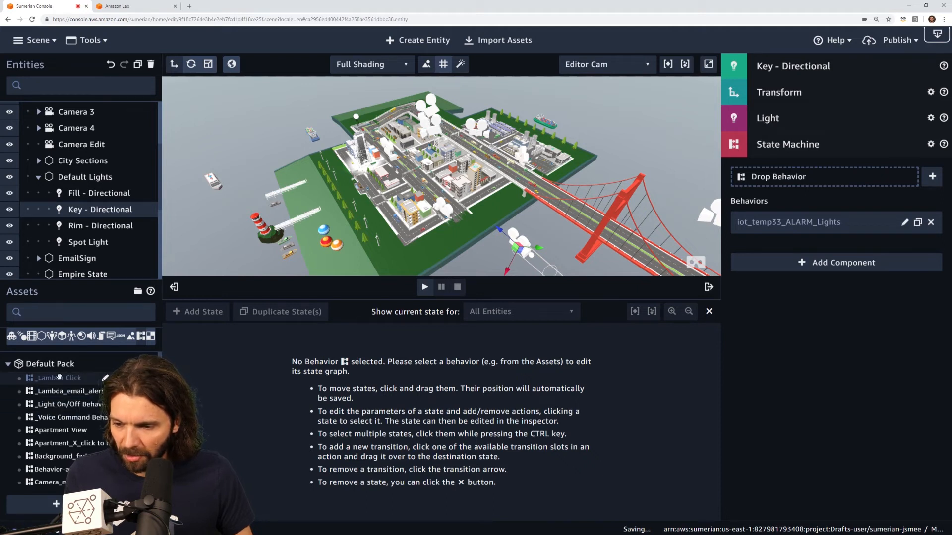
# Remove the leading underscore from the names of the _Lambda Click and _Lambda_email_alert behaviors
pyautogui.click(75, 378)
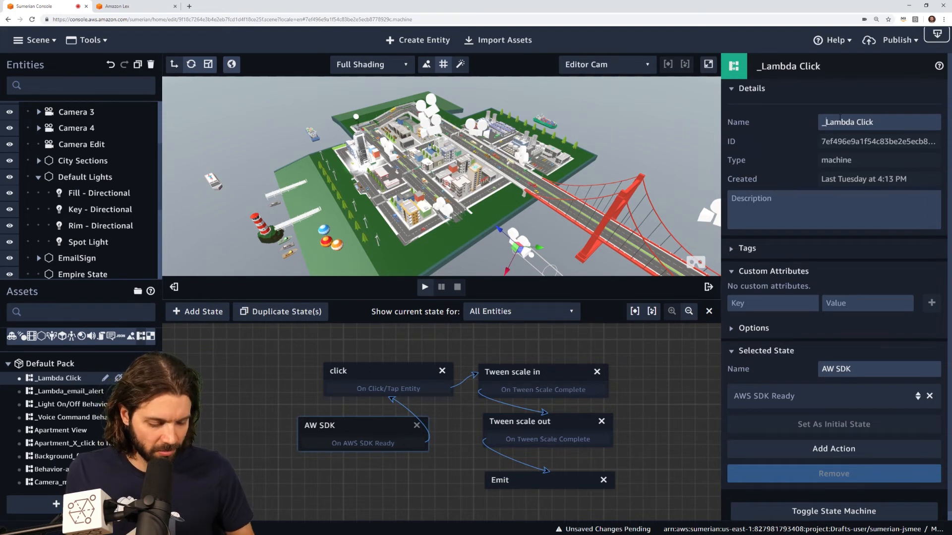
pyautogui.press('Delete')
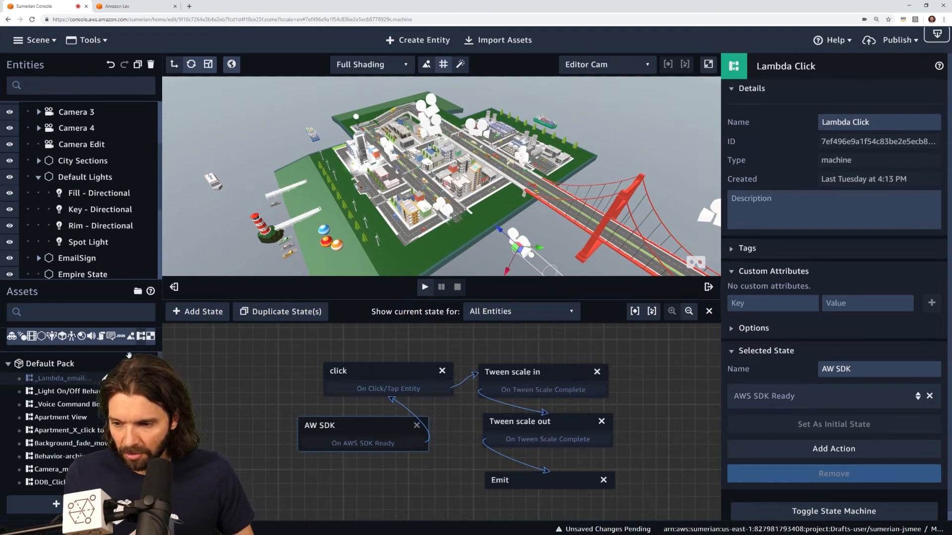
pyautogui.click(73, 377)
pyautogui.click(824, 122)
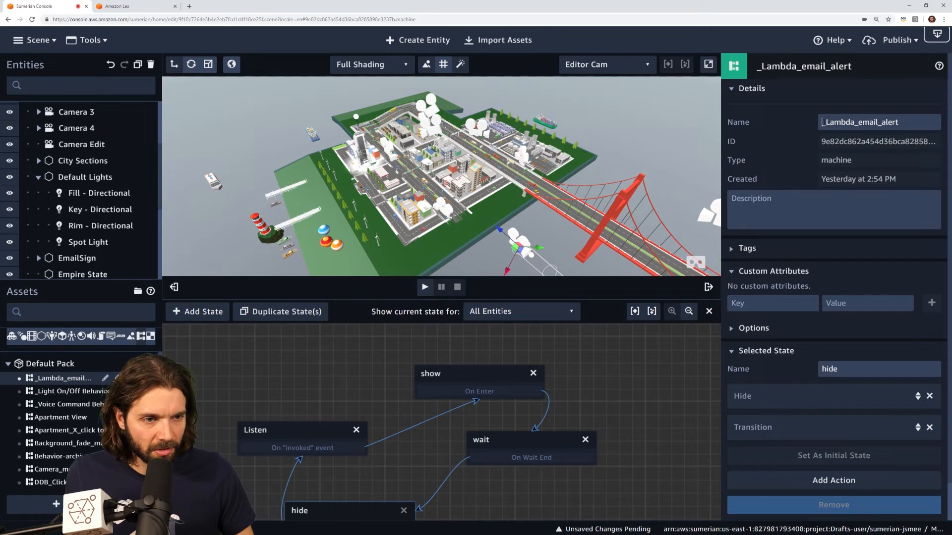
pyautogui.press('BackSpace')
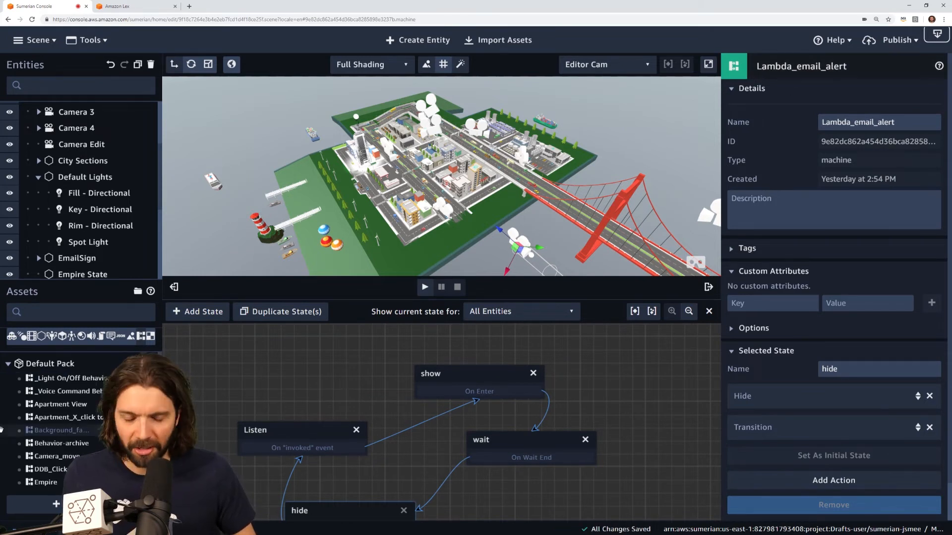
# Attach the existing _Light On/Off Behavior to the Key - Directional light's State Machine component
pyautogui.click(57, 378)
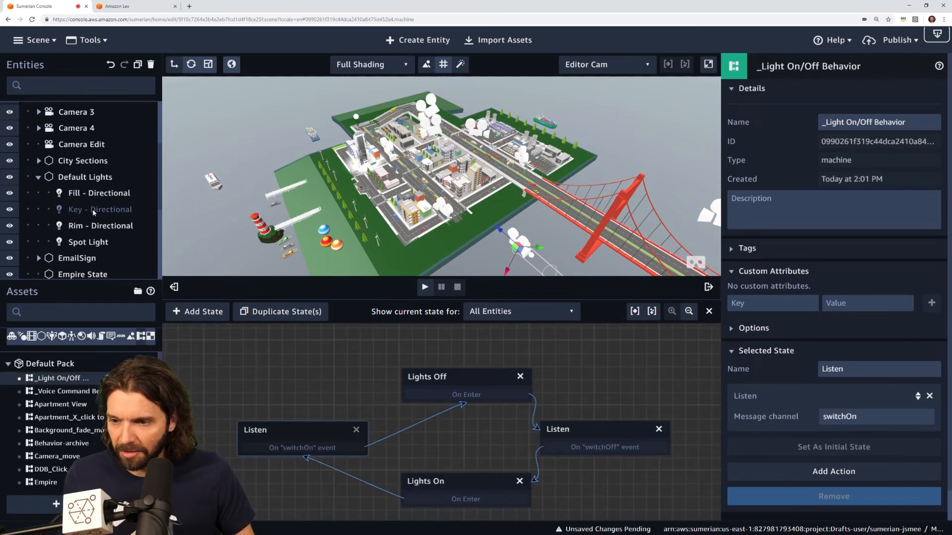
pyautogui.click(92, 209)
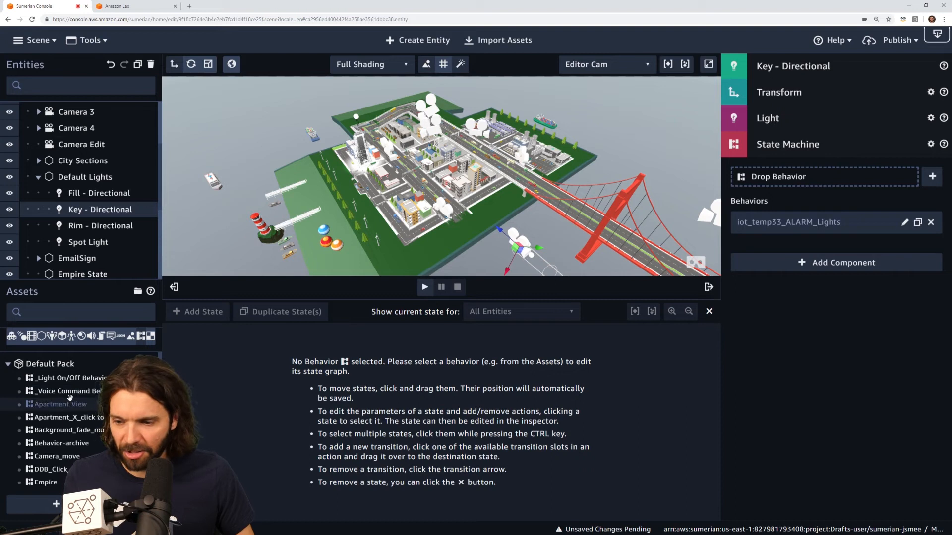
pyautogui.moveTo(49, 378); pyautogui.dragTo(799, 178)
# Attach the _Light On/Off Behavior to the Rim - Directional light's State Machine component and collapse the component
pyautogui.click(100, 226)
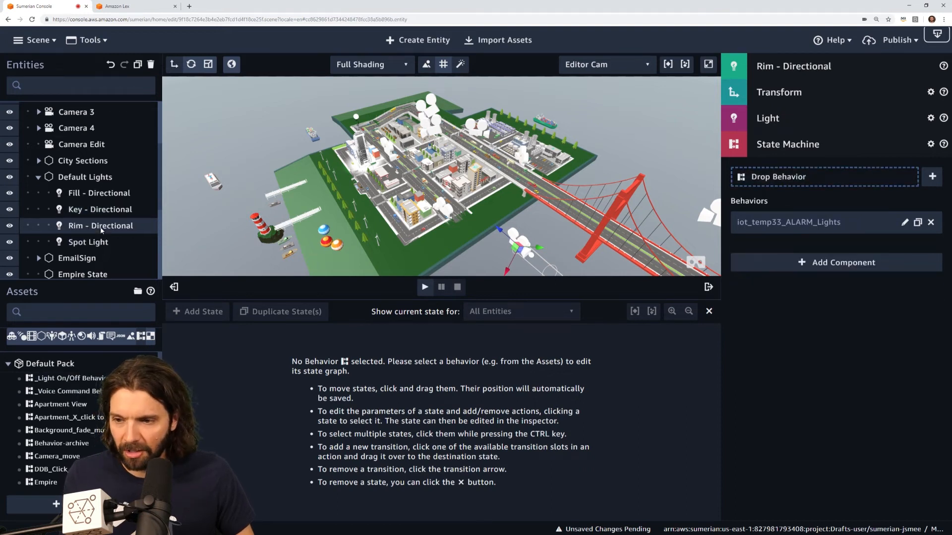
pyautogui.moveTo(71, 378); pyautogui.dragTo(813, 164)
pyautogui.click(806, 145)
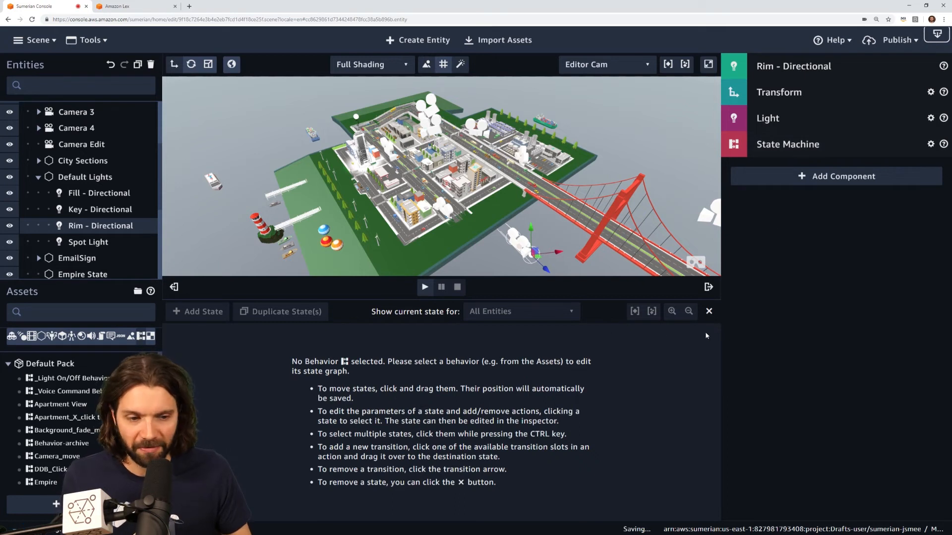
# Open the _Light On/Off Behavior and play the scene with the map overlay dismissed to test its states, stopping playback when done
pyautogui.click(51, 378)
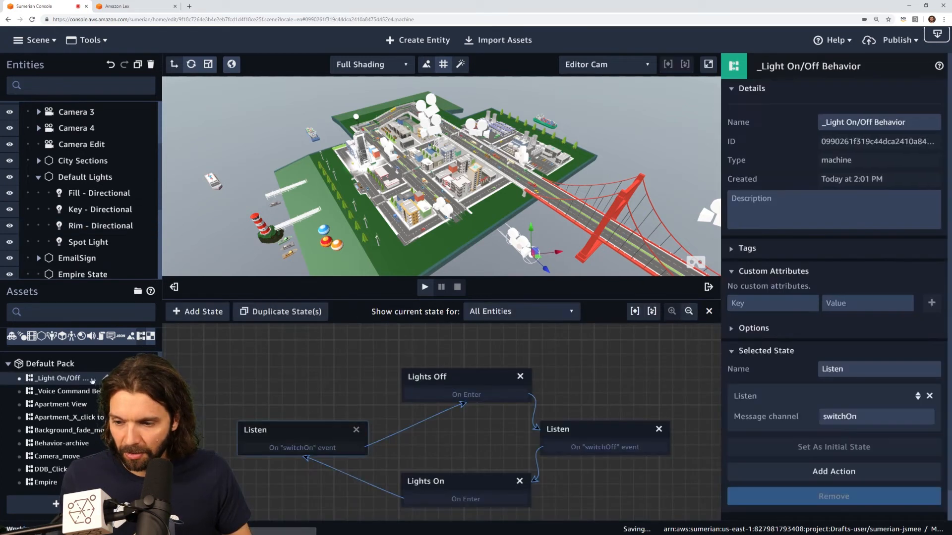
pyautogui.click(425, 288)
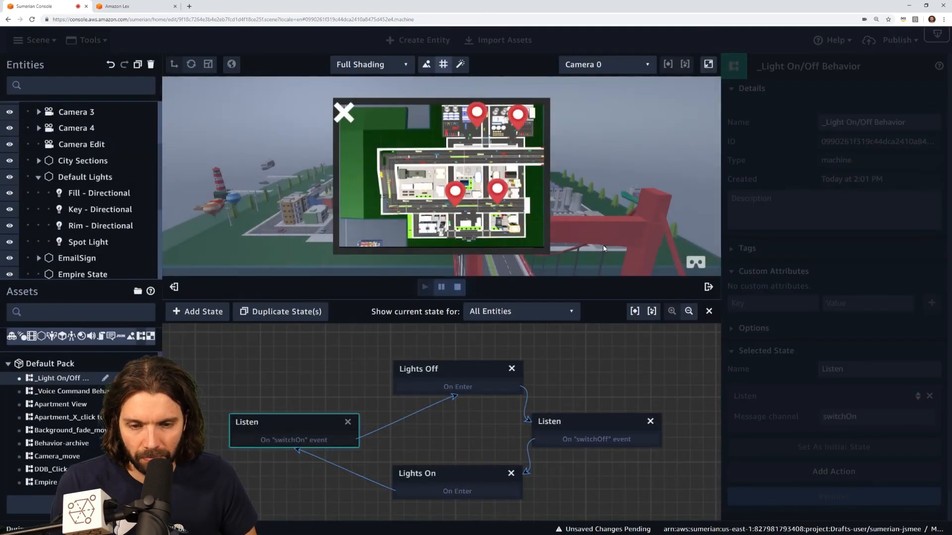
pyautogui.click(340, 114)
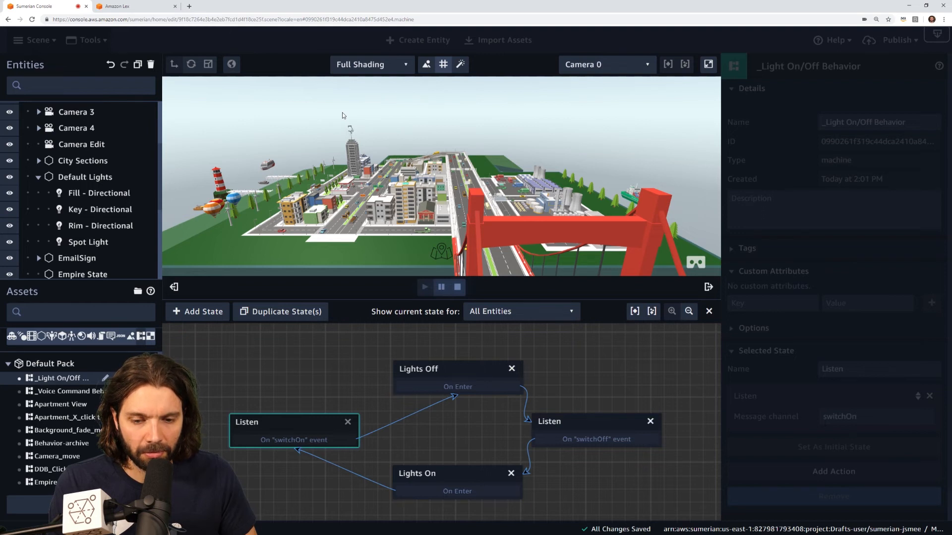
pyautogui.click(457, 287)
pyautogui.click(424, 288)
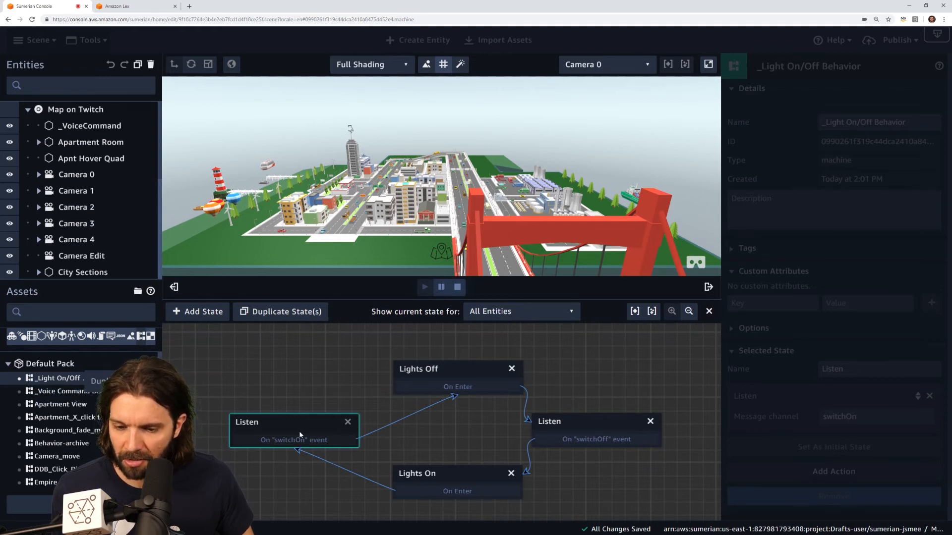
pyautogui.click(458, 288)
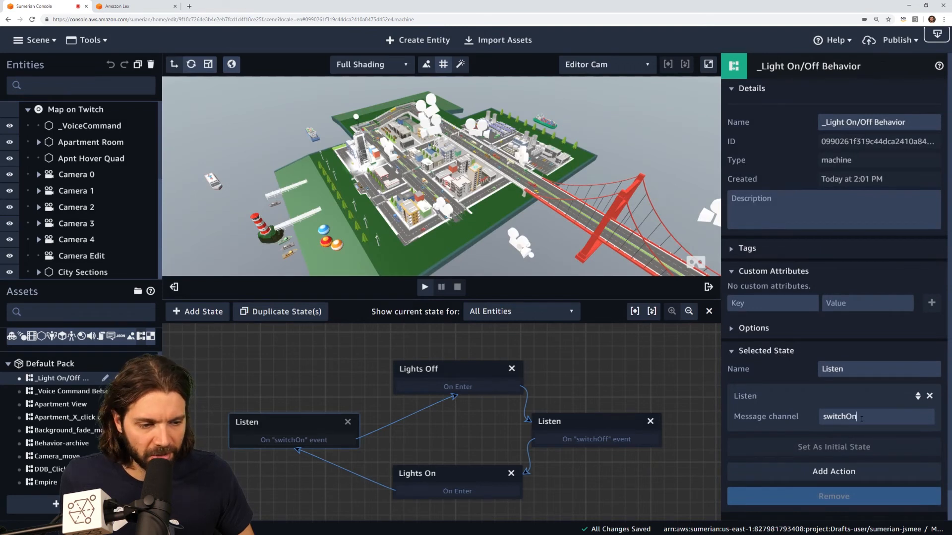
# Swap the Listen message channels: set switchOff on the state leading to Lights Off and switchOn on the one leading to Lights On
pyautogui.press('BackSpace')
pyautogui.write('ff')
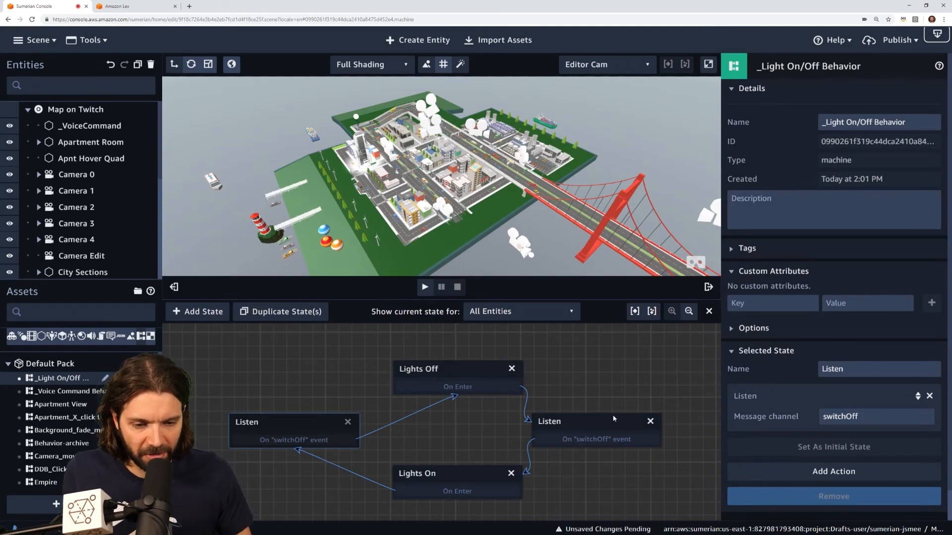
pyautogui.click(613, 419)
pyautogui.click(894, 416)
pyautogui.press('BackSpace')
pyautogui.press('BackSpace')
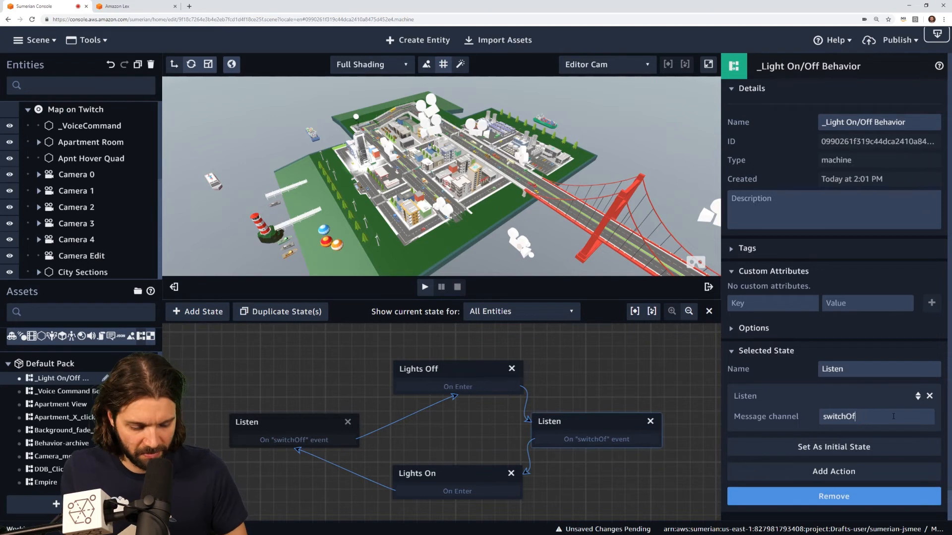
pyautogui.write('n')
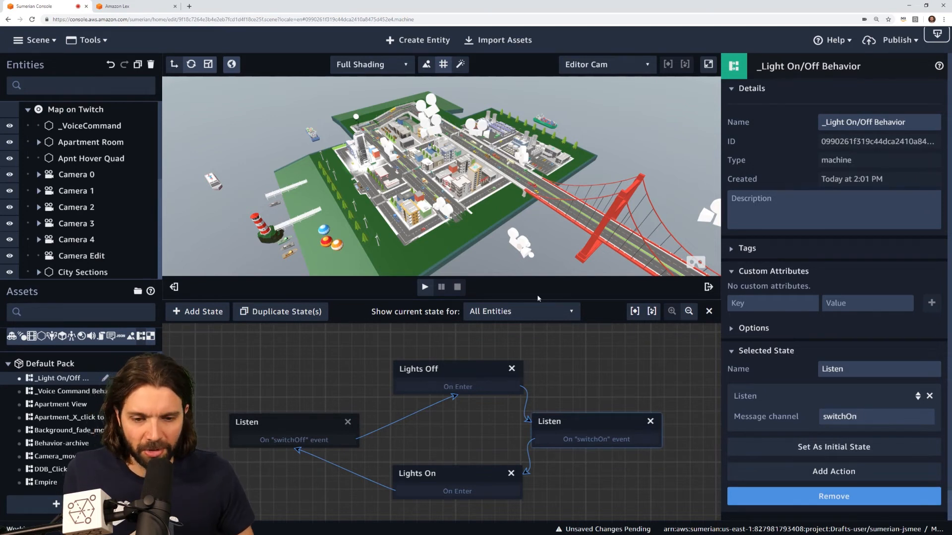
# Play the scene again with the map overlay closed to test the swapped Listen channels, and stop playback
pyautogui.click(424, 288)
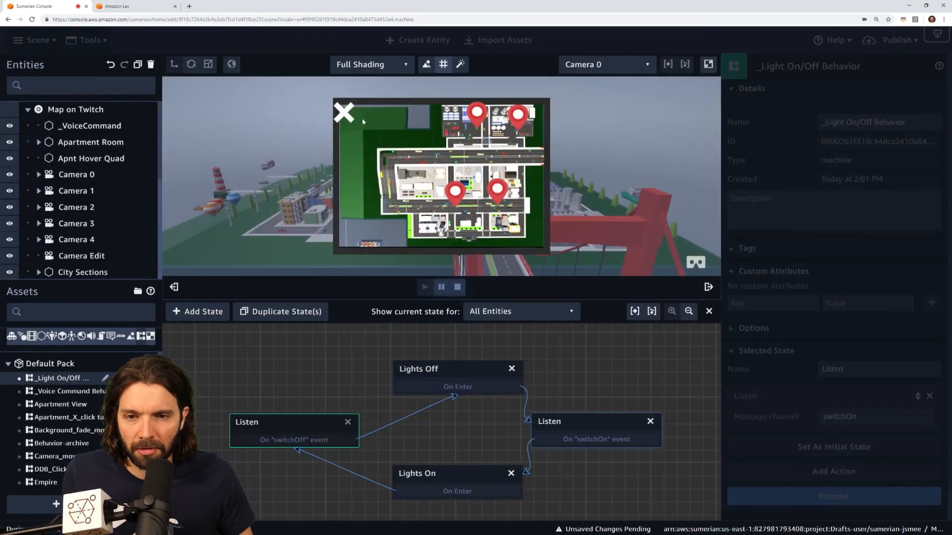
pyautogui.click(344, 113)
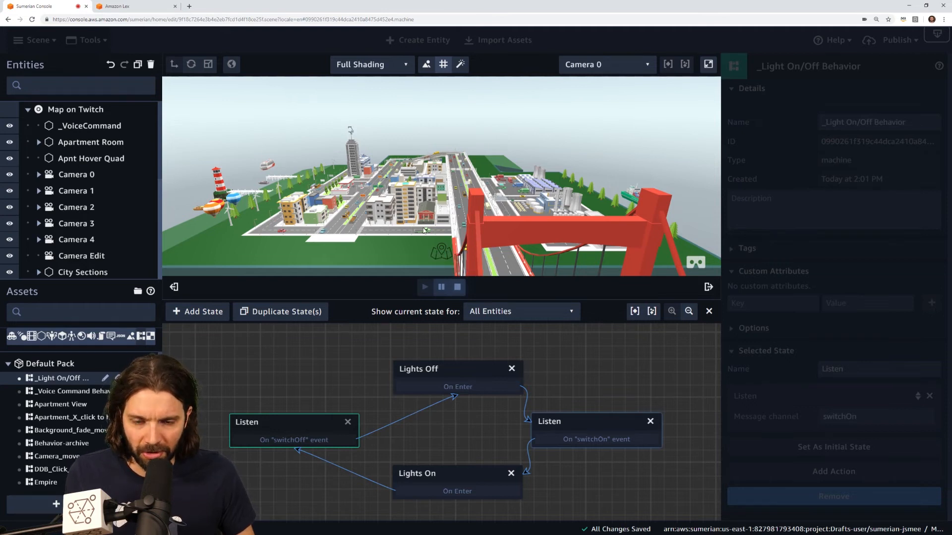
pyautogui.click(457, 287)
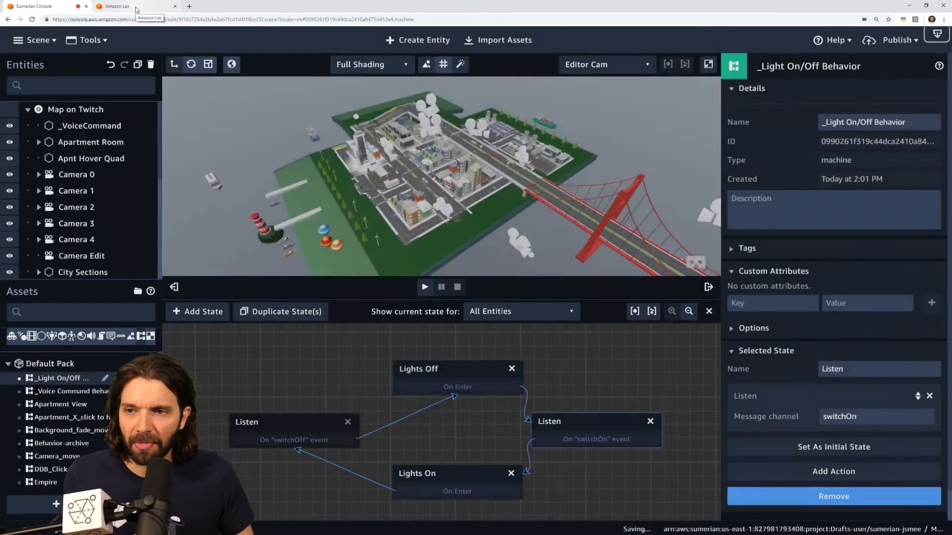
# Switch to Amazon Lex, add the value "dim" to the lightSwitchAction slot type, add the slot to the intent and recheck its values
pyautogui.click(136, 9)
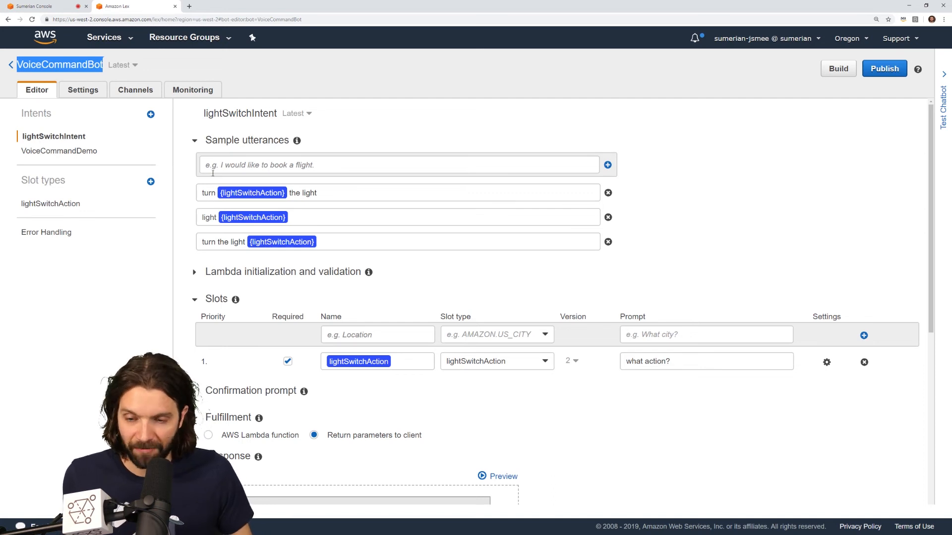
pyautogui.click(51, 204)
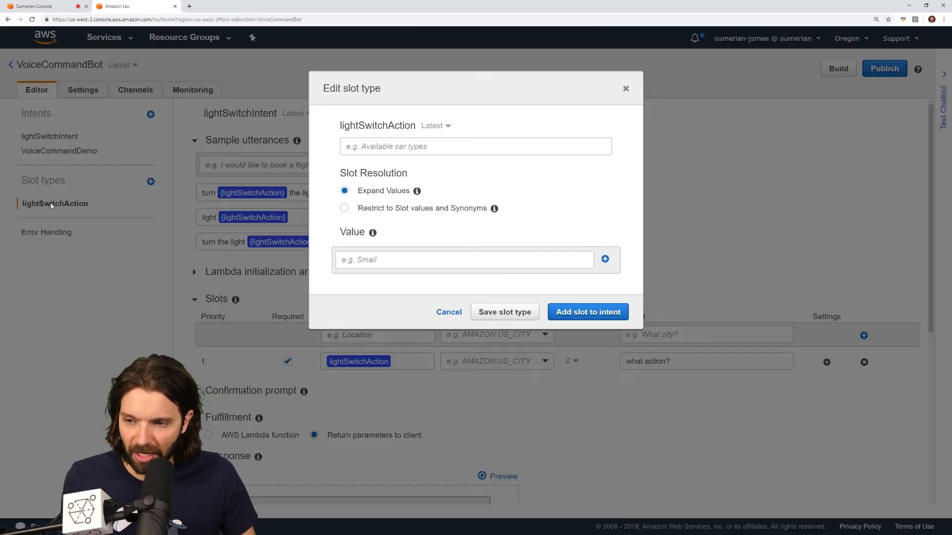
pyautogui.click(364, 264)
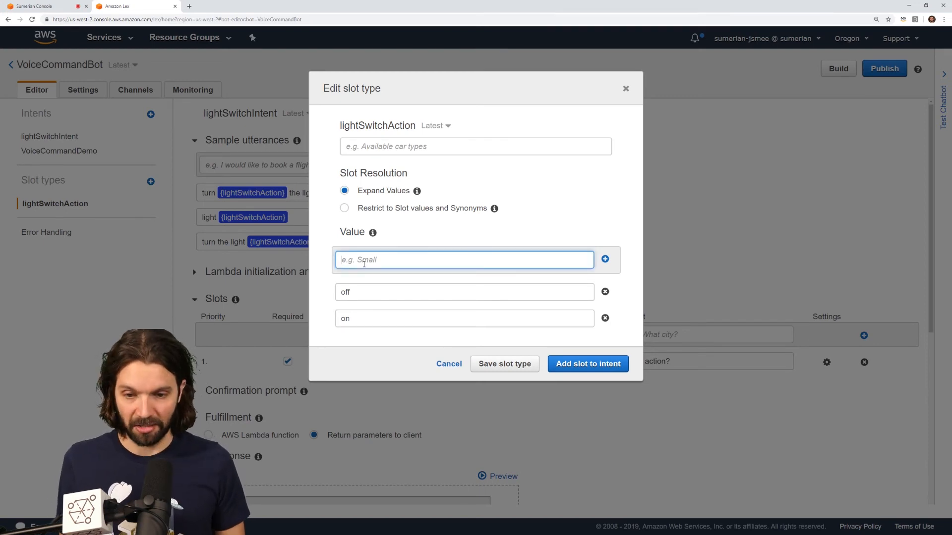
pyautogui.write('dim')
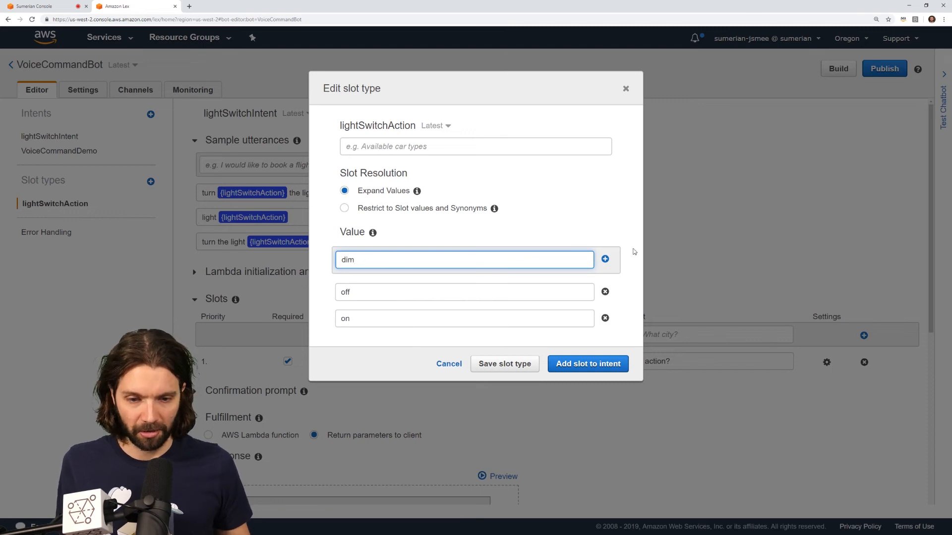
pyautogui.click(605, 259)
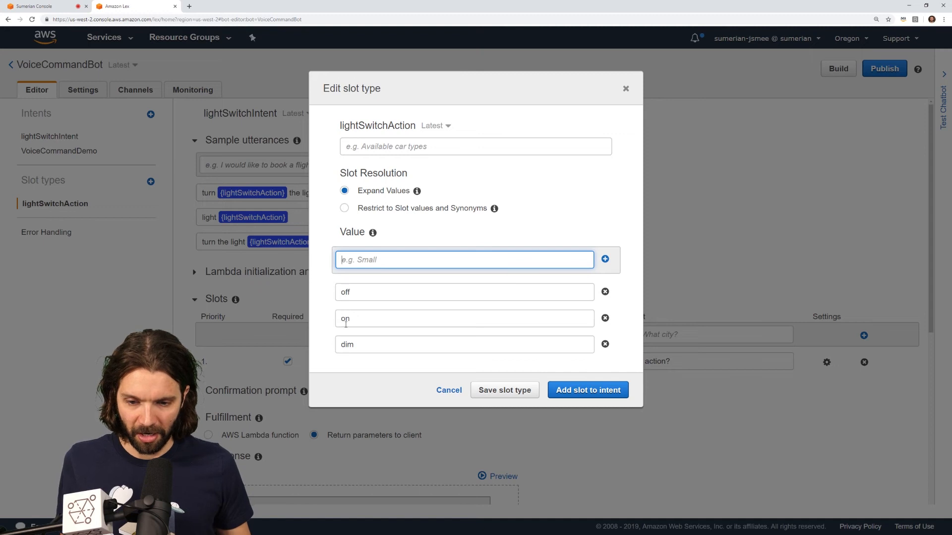
pyautogui.click(590, 390)
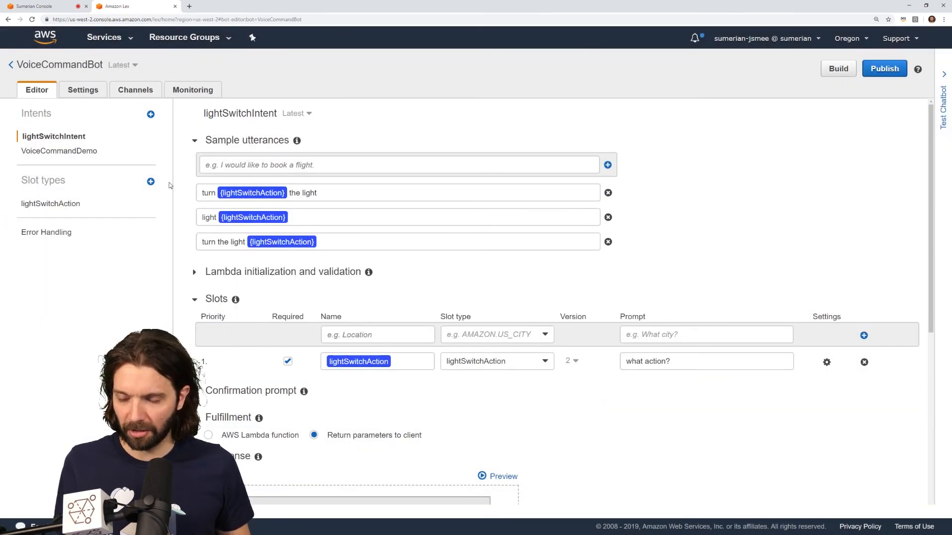
pyautogui.click(53, 205)
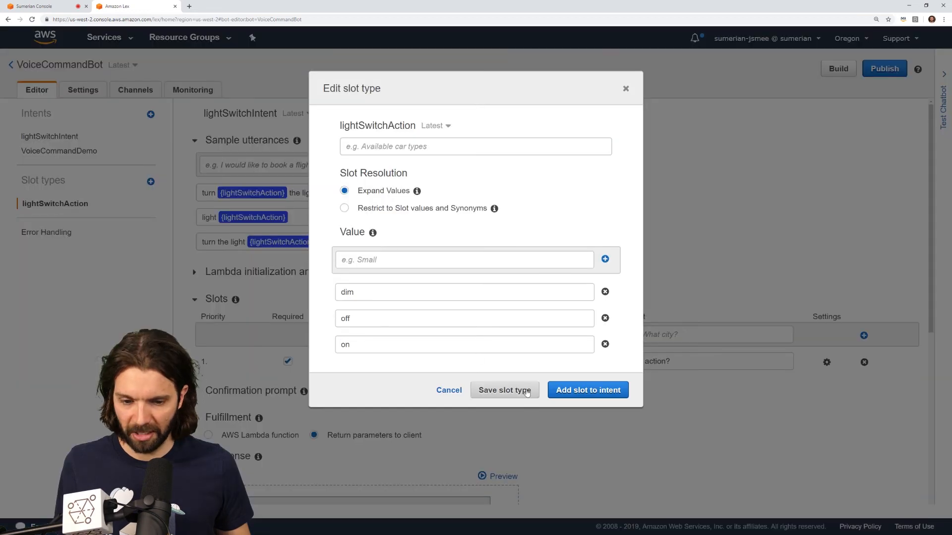
pyautogui.click(625, 88)
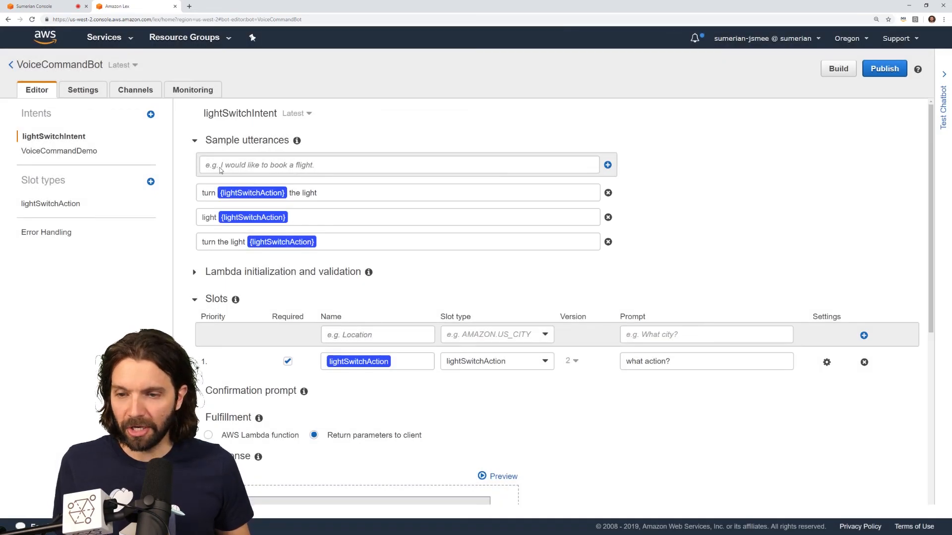
# Add the sample utterance "can you {lightSwitchAction} the light" to lightSwitchIntent
pyautogui.click(221, 169)
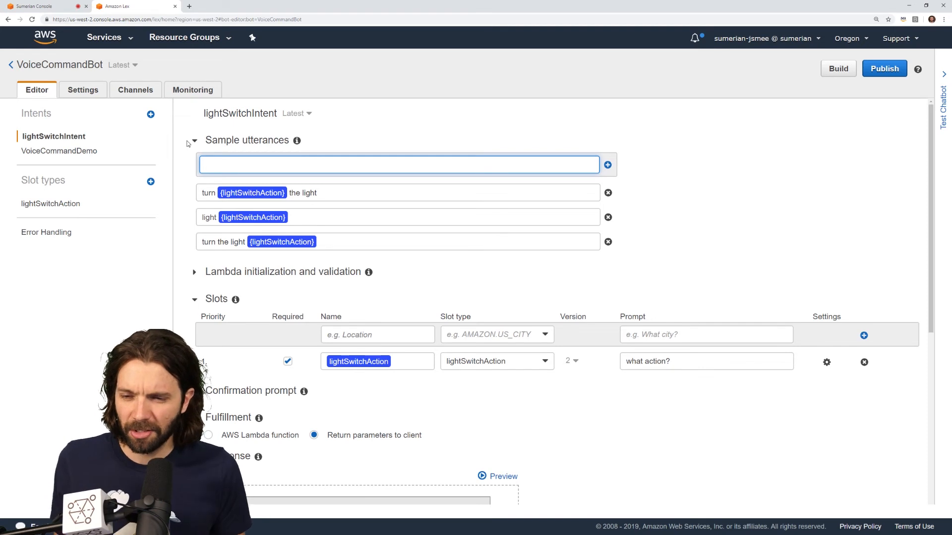
pyautogui.write('can you ')
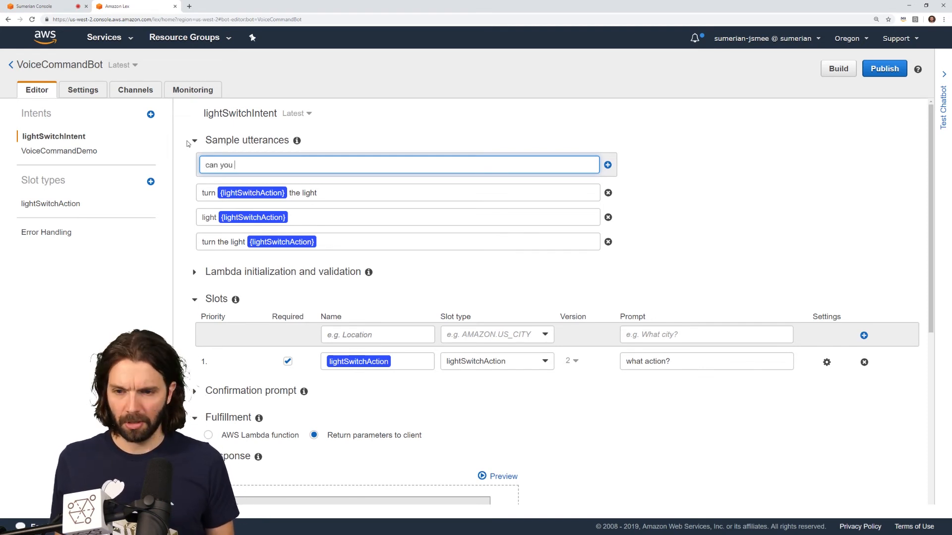
pyautogui.write('{light')
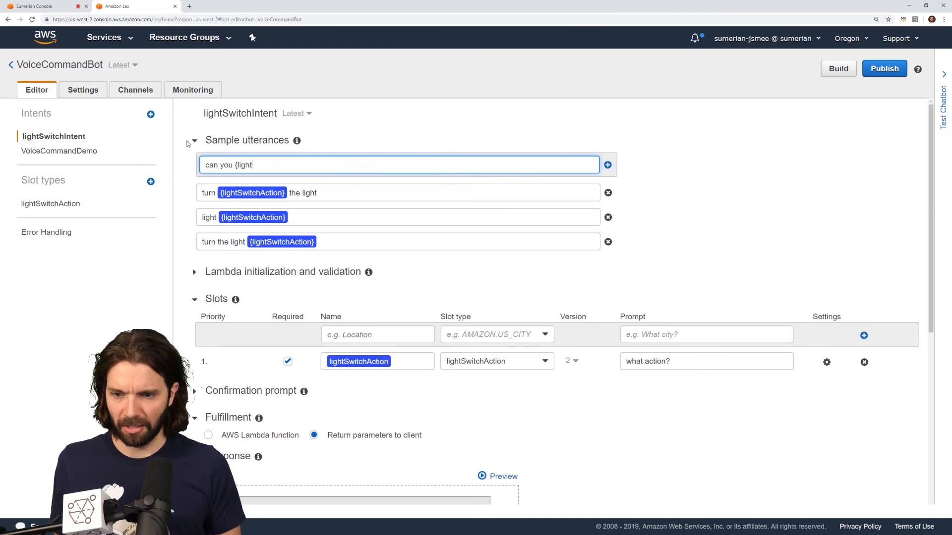
pyautogui.write('SwitchAc')
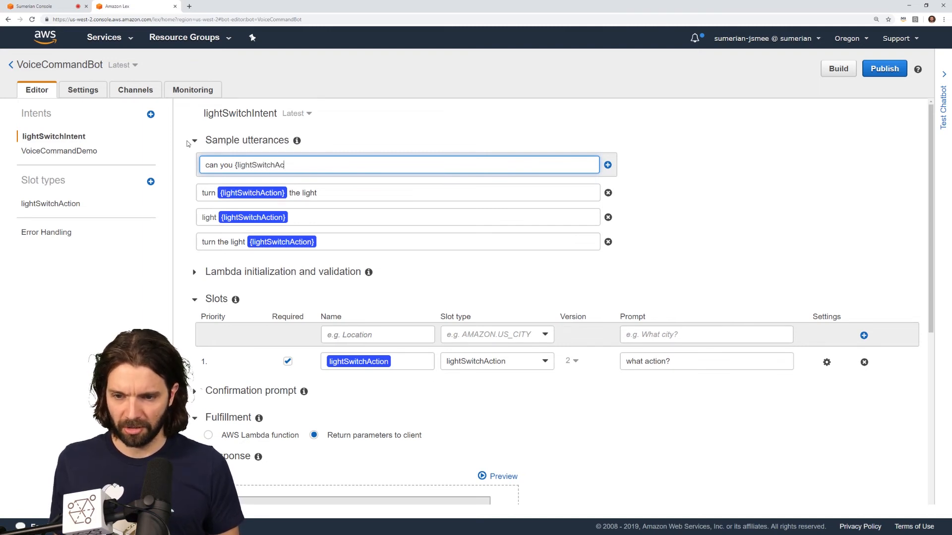
pyautogui.write('tion}')
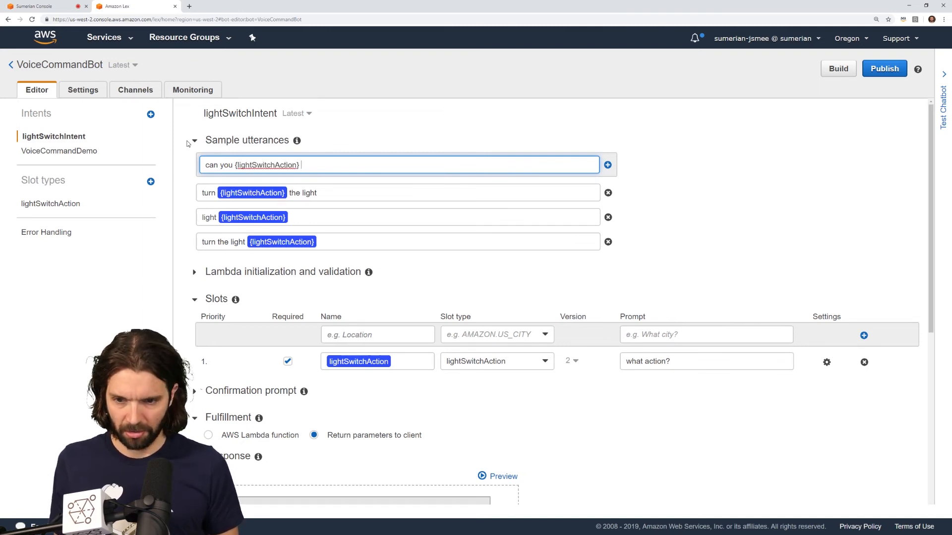
pyautogui.write(' the li')
pyautogui.write('hg')
pyautogui.press('BackSpace')
pyautogui.press('BackSpace')
pyautogui.write('ght')
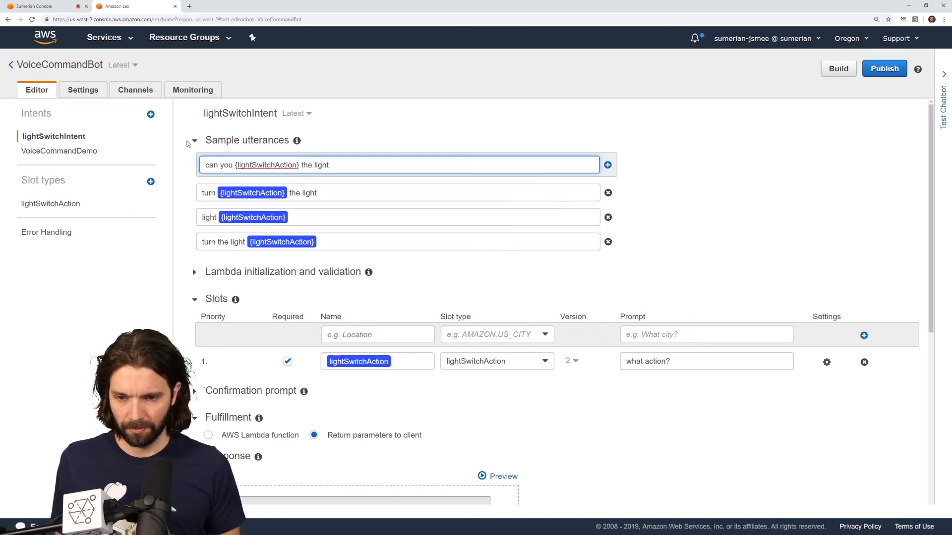
pyautogui.click(608, 164)
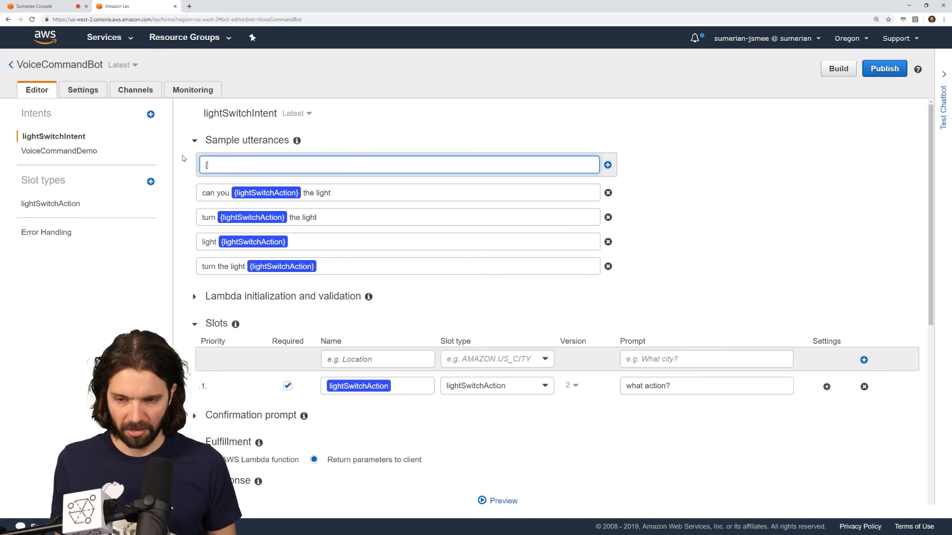
pyautogui.write('{lightw')
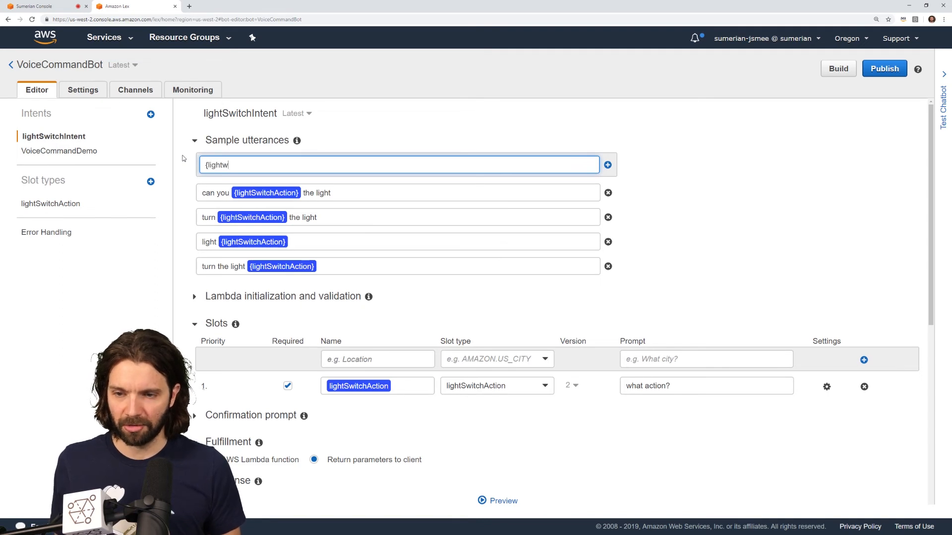
pyautogui.write('Switc')
pyautogui.press('BackSpace')
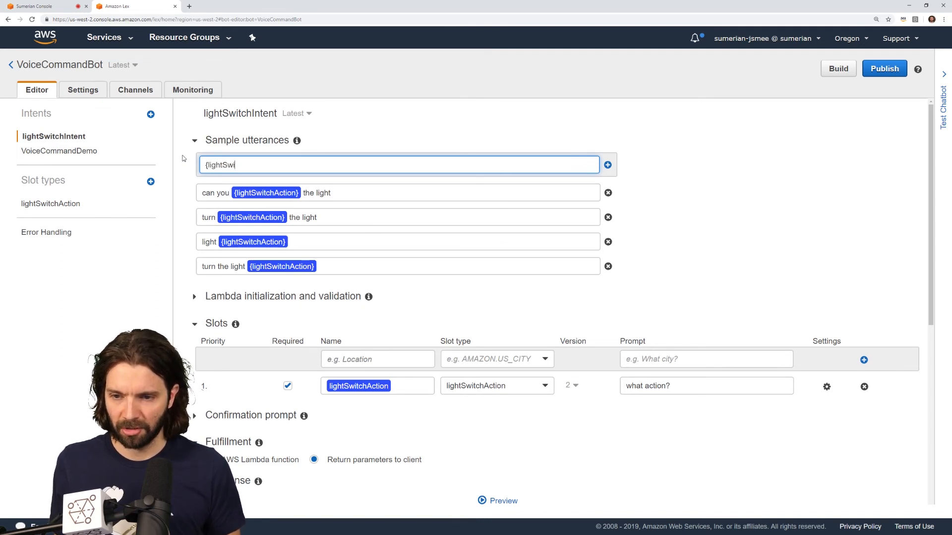
pyautogui.write('tchACtion')
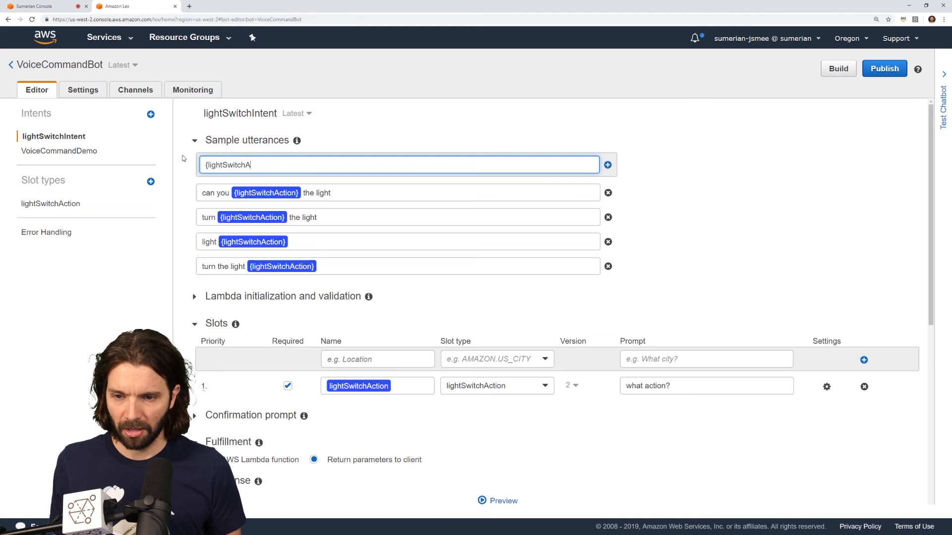
pyautogui.press('BackSpace')
pyautogui.press('BackSpace')
pyautogui.press('BackSpace')
pyautogui.press('BackSpace')
pyautogui.press('BackSpace')
pyautogui.write('ction')
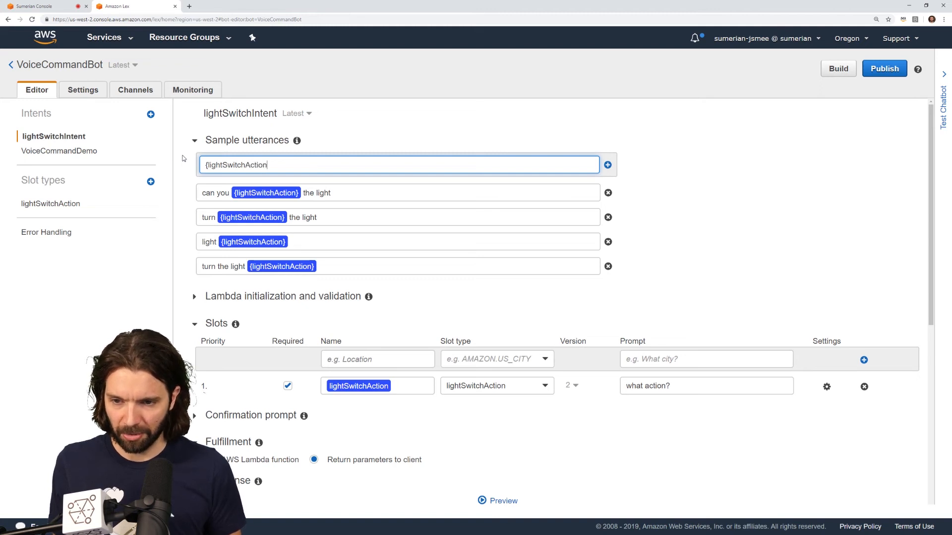
pyautogui.write('} the light')
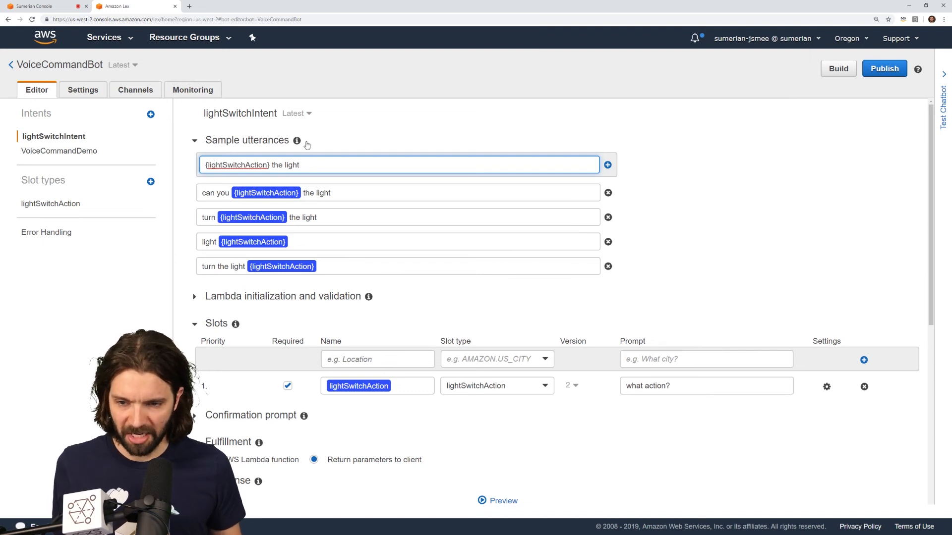
pyautogui.moveTo(357, 165); pyautogui.dragTo(143, 161)
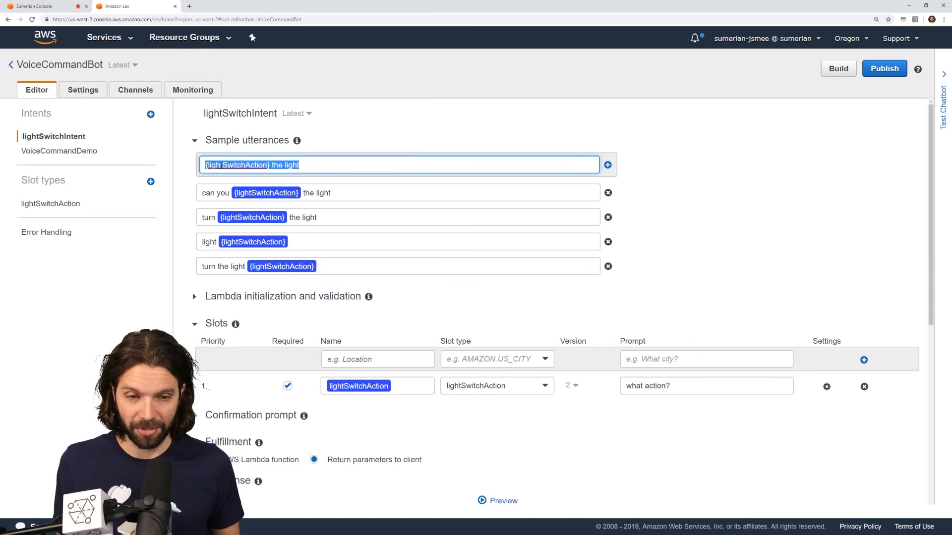
pyautogui.click(333, 165)
pyautogui.moveTo(354, 167); pyautogui.dragTo(174, 177)
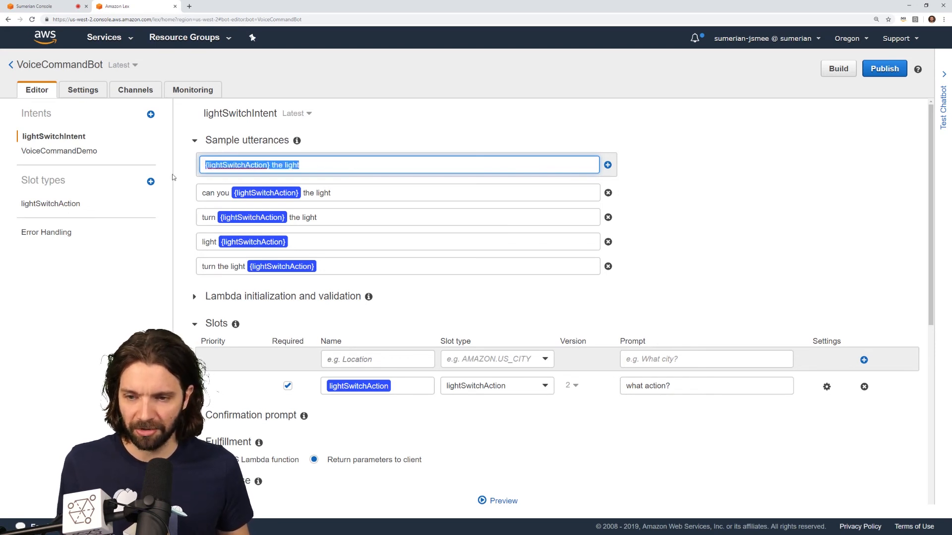
pyautogui.press('BackSpace')
pyautogui.click(761, 222)
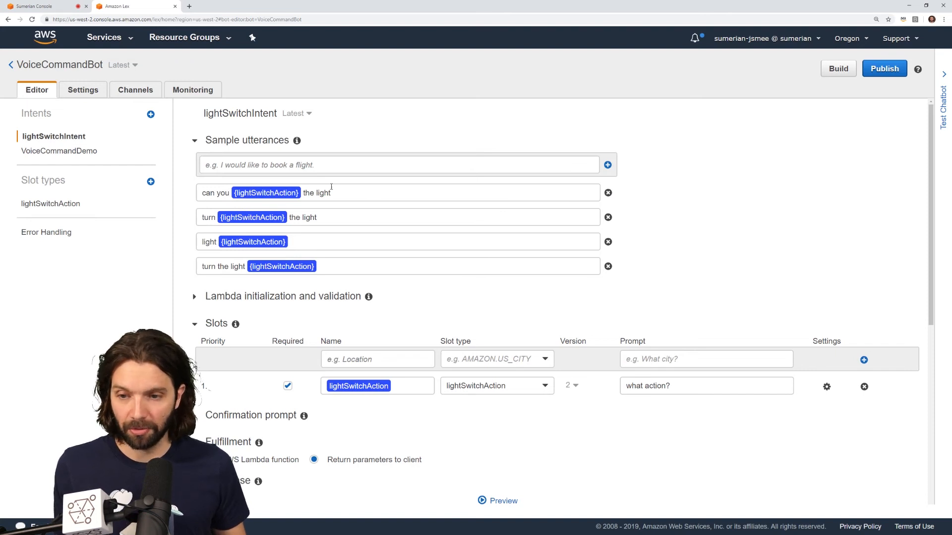
# Set the version of the lightSwitchAction slot in lightSwitchIntent to Latest
pyautogui.scroll(-2, 323, 249)
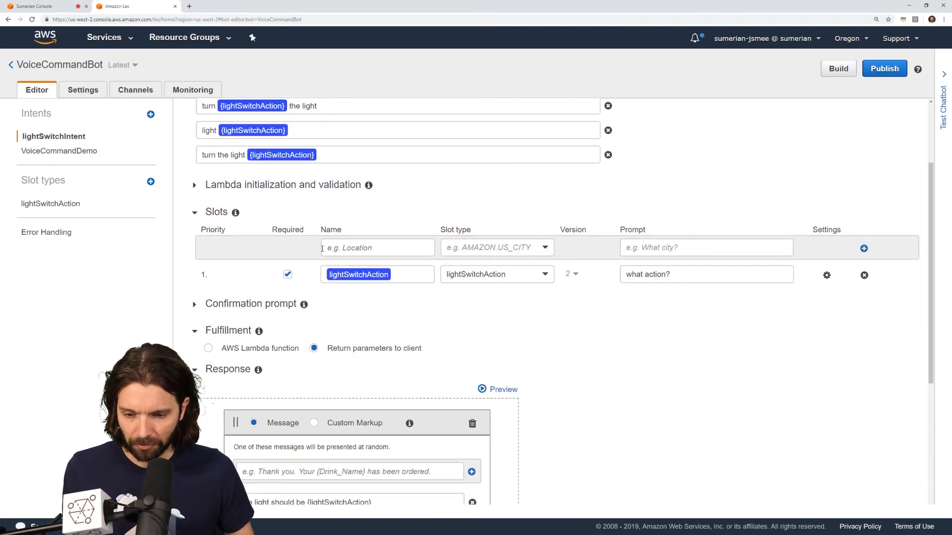
pyautogui.scroll(2, 573, 320)
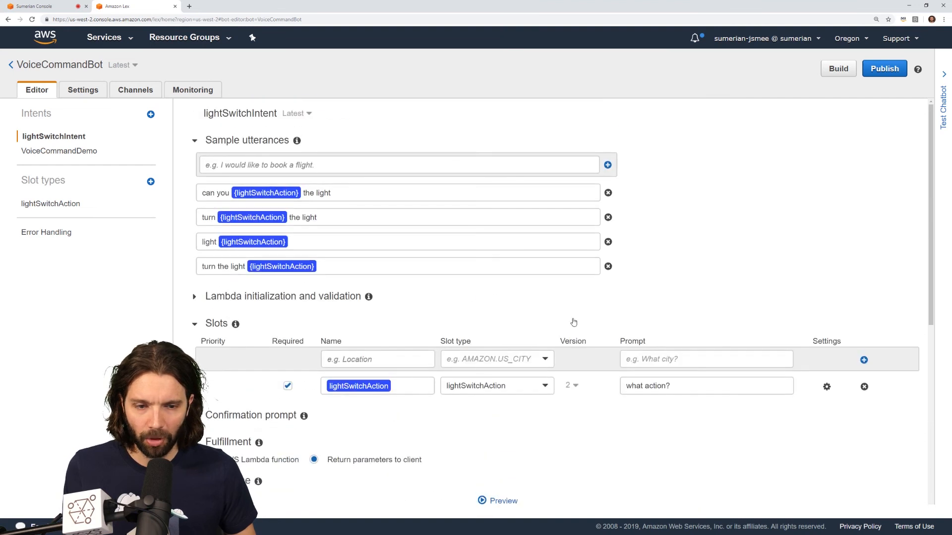
pyautogui.click(575, 388)
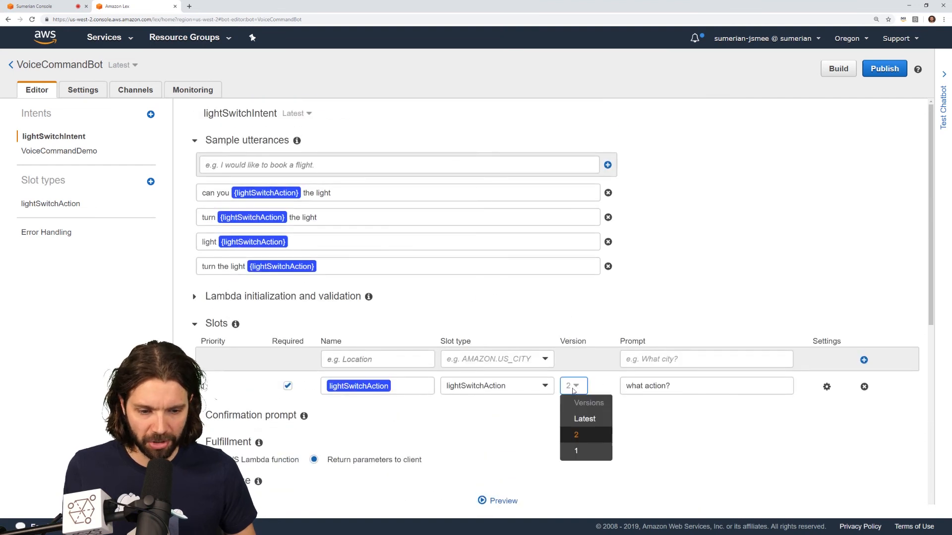
pyautogui.click(579, 419)
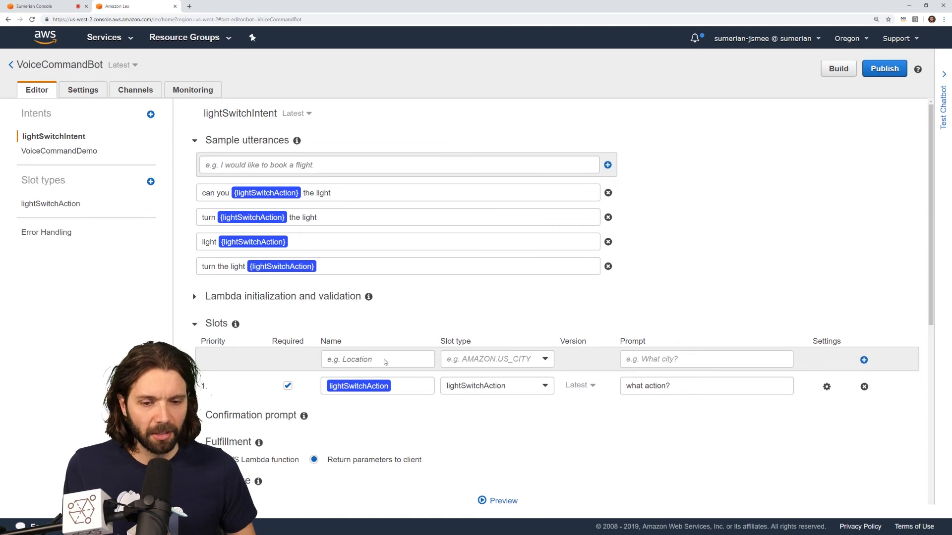
pyautogui.scroll(-5, 393, 434)
pyautogui.scroll(-2, 380, 359)
pyautogui.scroll(7, 608, 231)
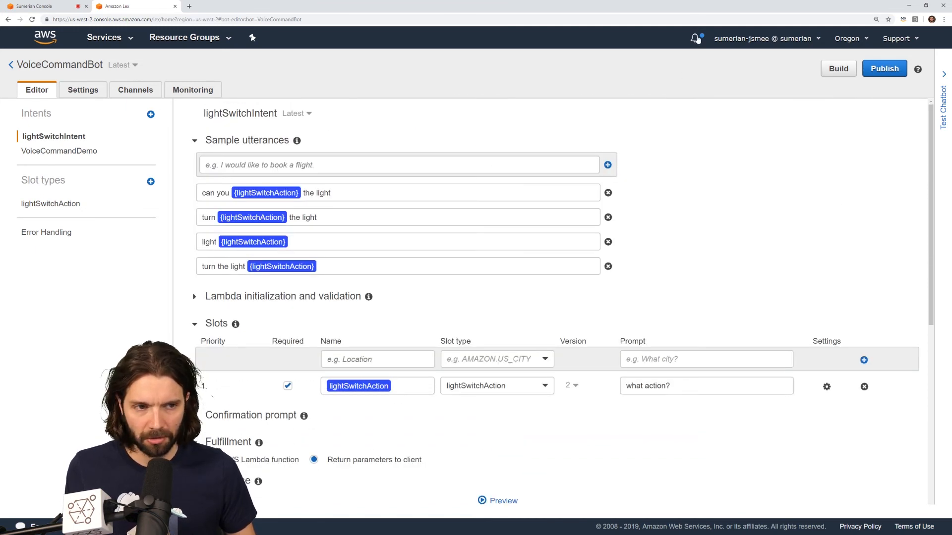
# Build VoiceCommandBot with the updated intent and dismiss the build notification
pyautogui.click(826, 72)
pyautogui.click(664, 150)
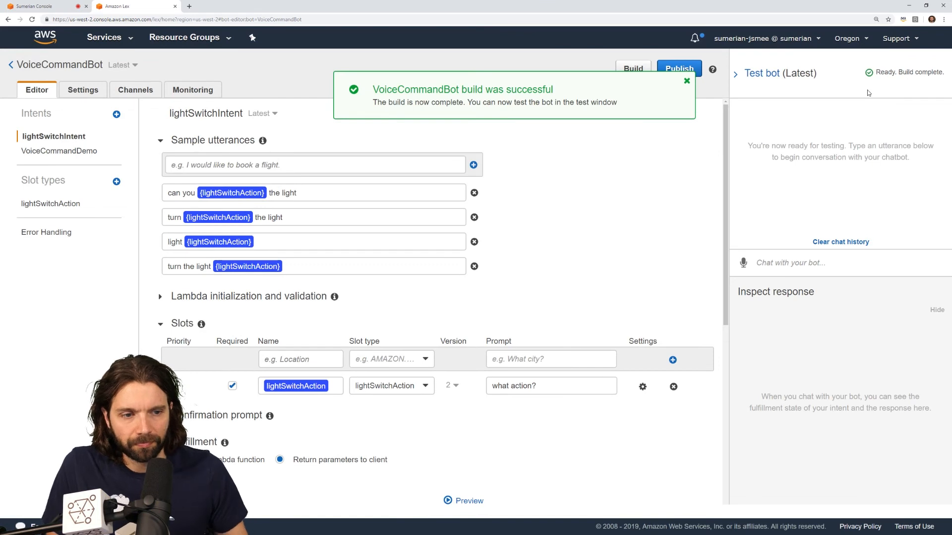
pyautogui.click(686, 80)
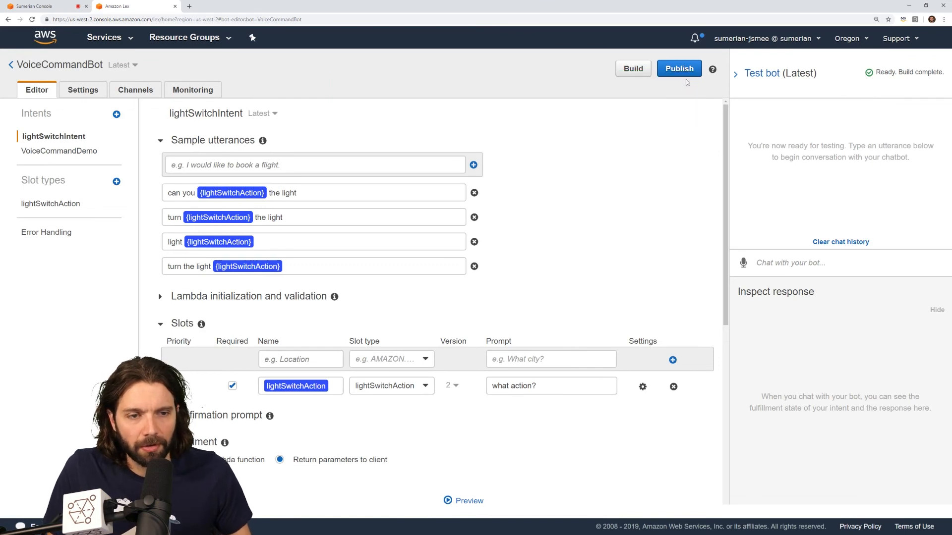
# Publish VoiceCommandBot under the alias "test" and close the publishing dialog
pyautogui.click(687, 76)
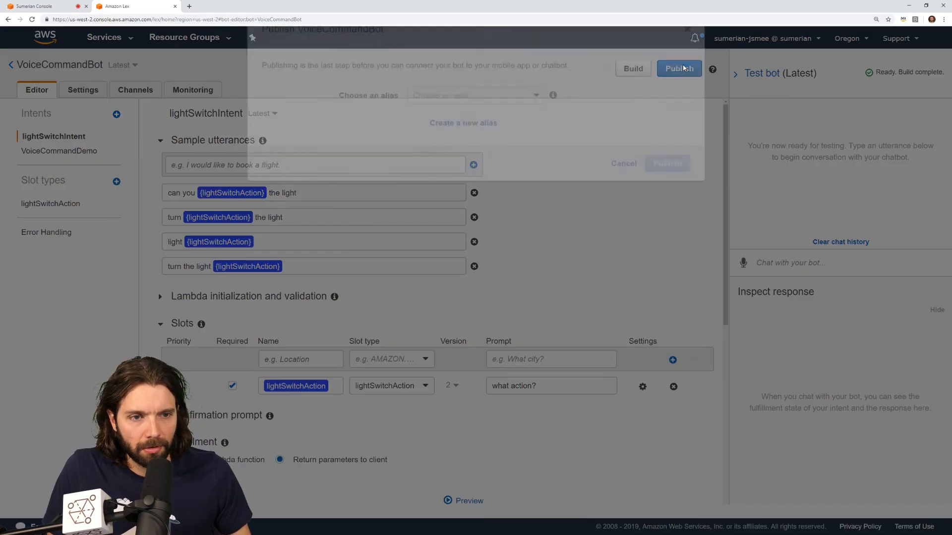
pyautogui.click(479, 151)
pyautogui.click(422, 172)
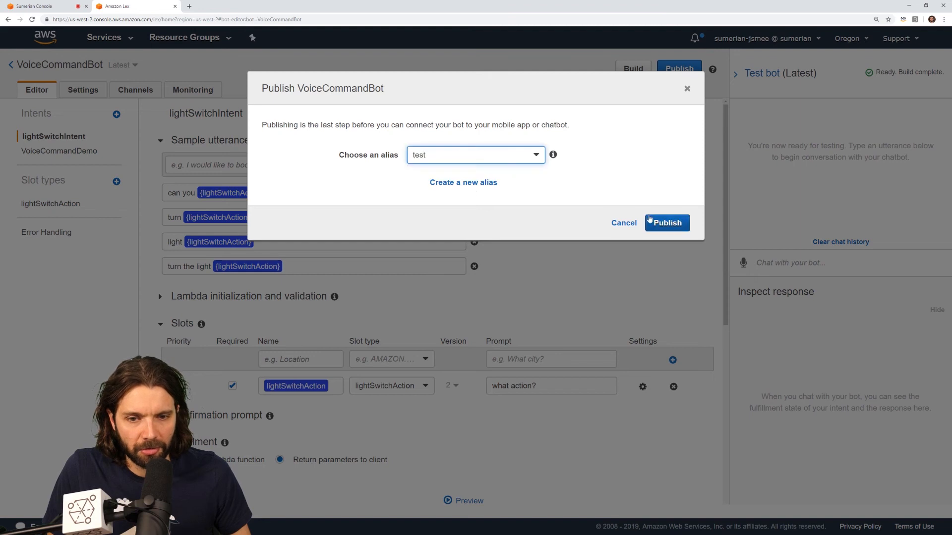
pyautogui.click(669, 223)
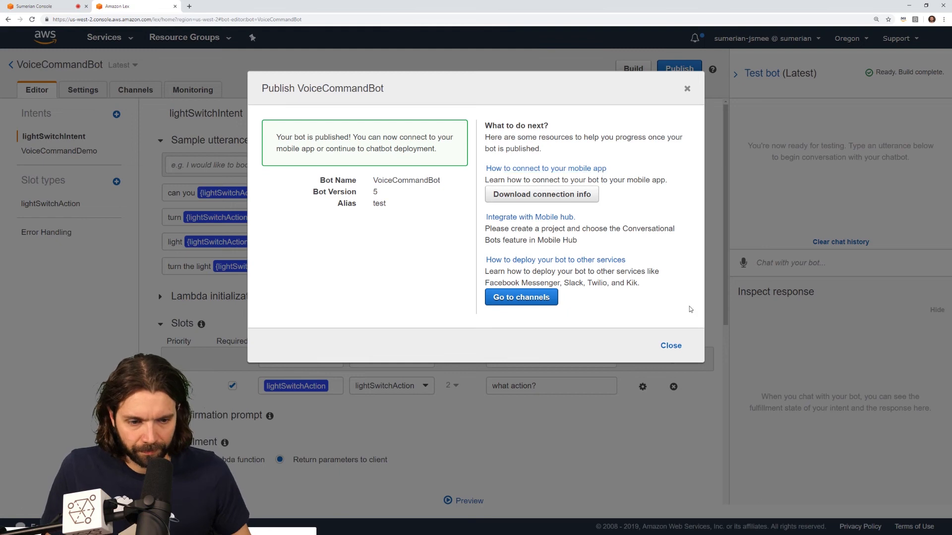
pyautogui.click(670, 346)
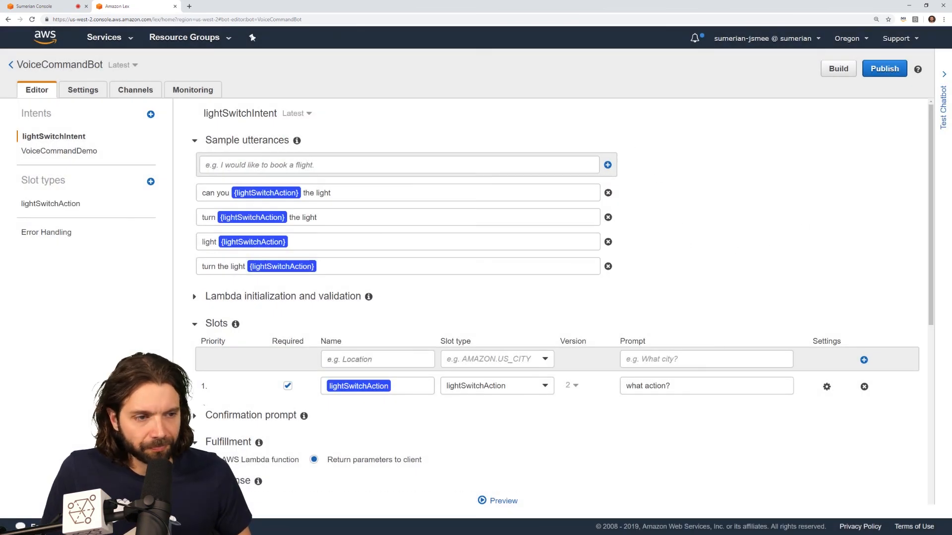
# Test the bot in its chat with "can you dim the light" and check the lightSwitchAction slot in the detailed response
pyautogui.click(944, 106)
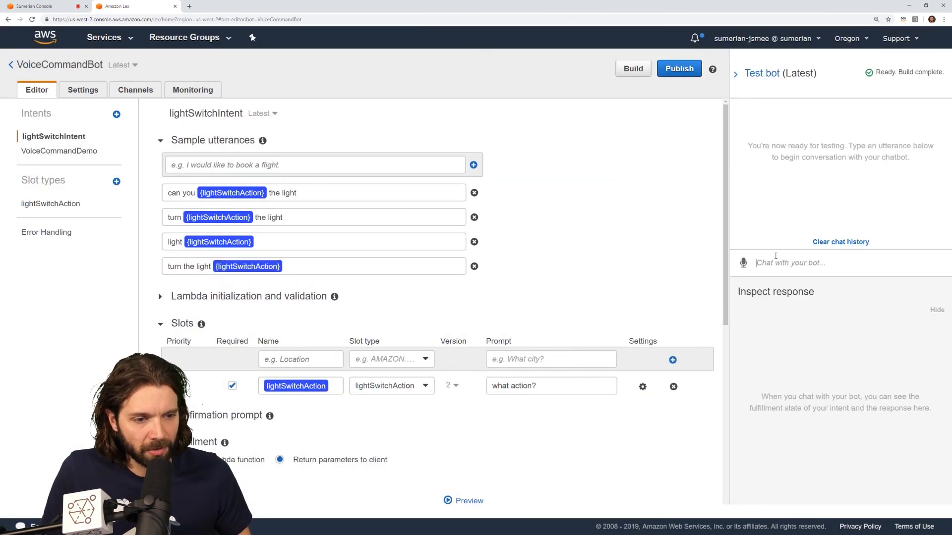
pyautogui.write('can you dim the light')
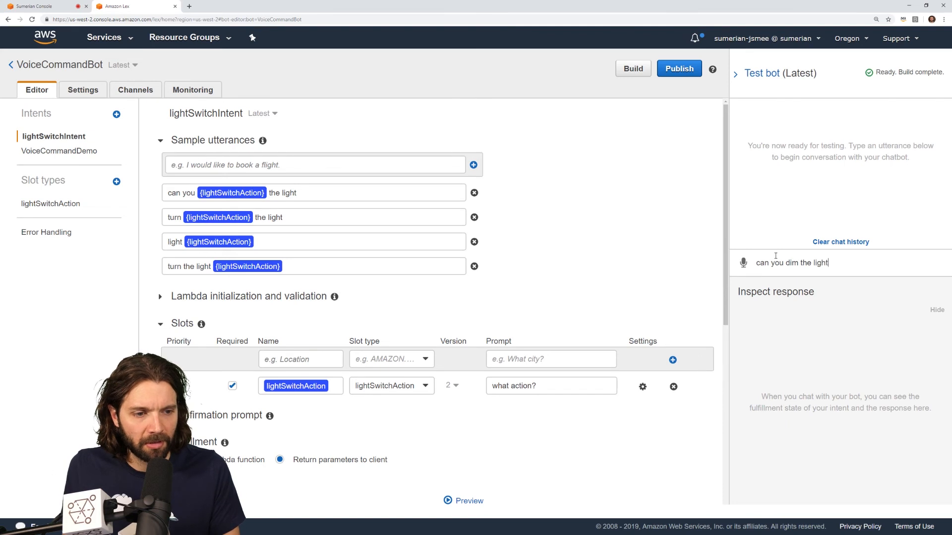
pyautogui.press('Return')
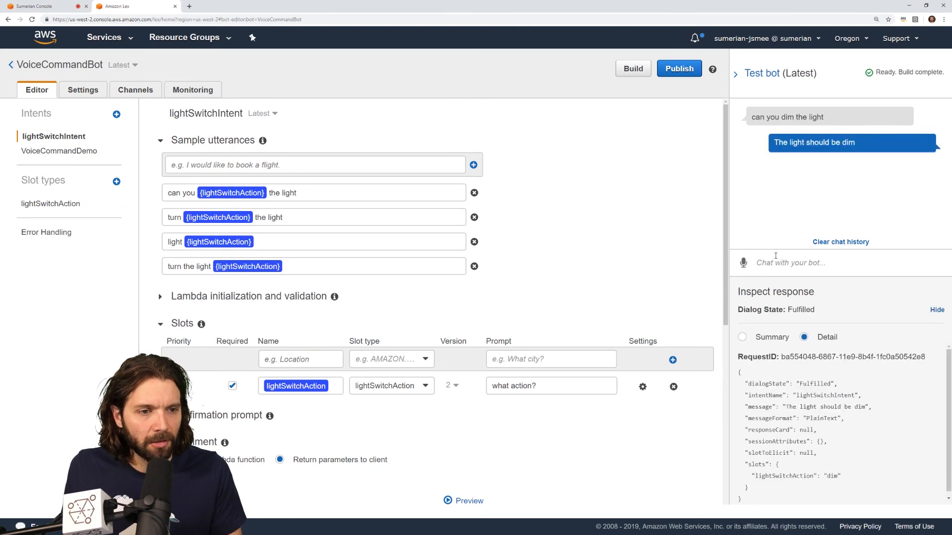
pyautogui.moveTo(844, 475); pyautogui.dragTo(753, 473)
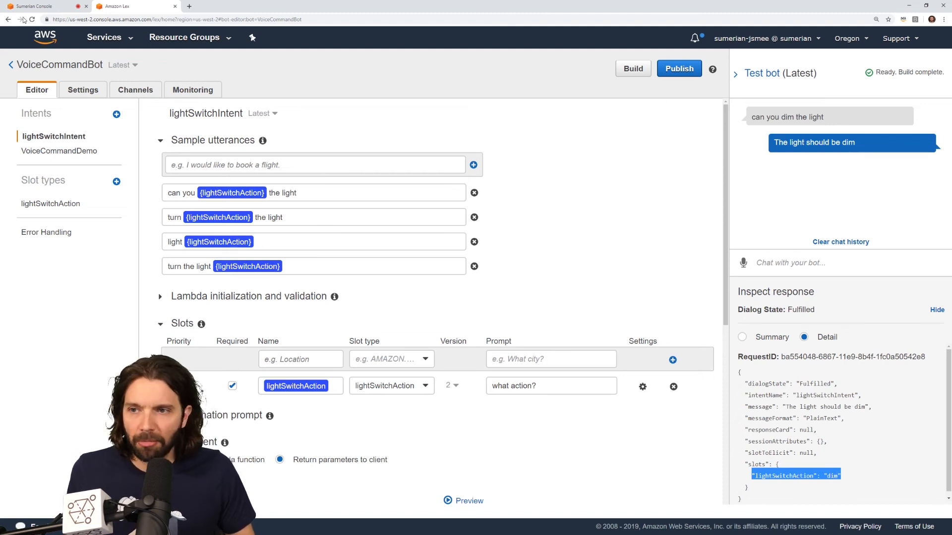
# Switch to Sumerian, open Lex Listen Script in the Text Editor and enlarge the editor window
pyautogui.click(44, 7)
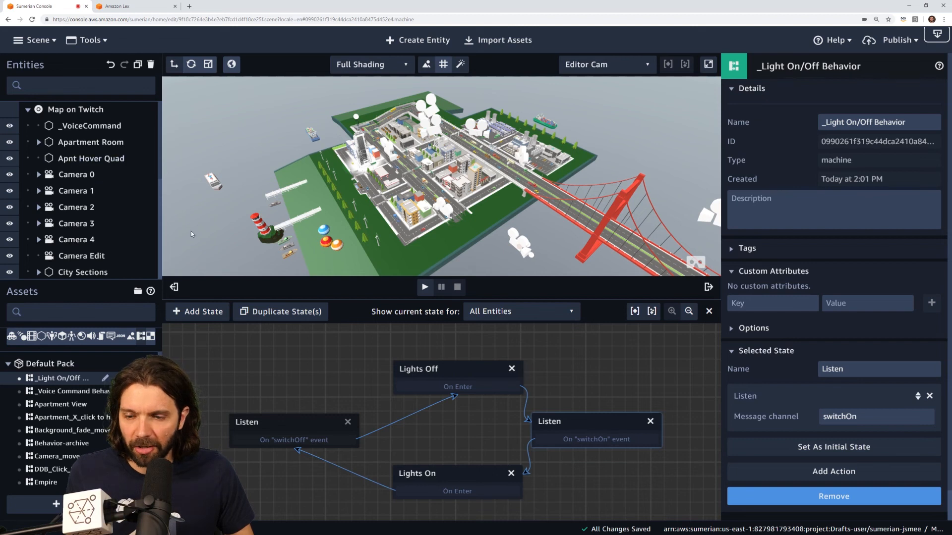
pyautogui.click(87, 40)
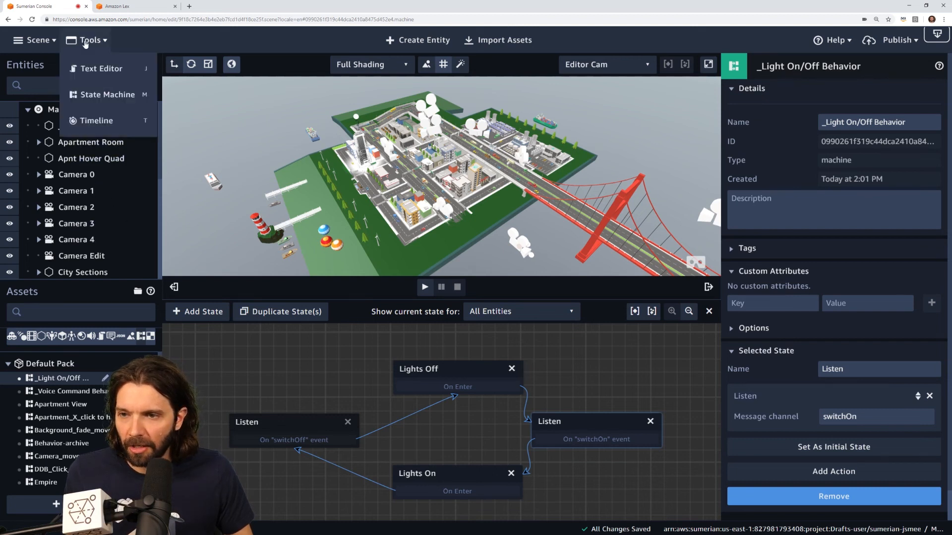
pyautogui.click(94, 73)
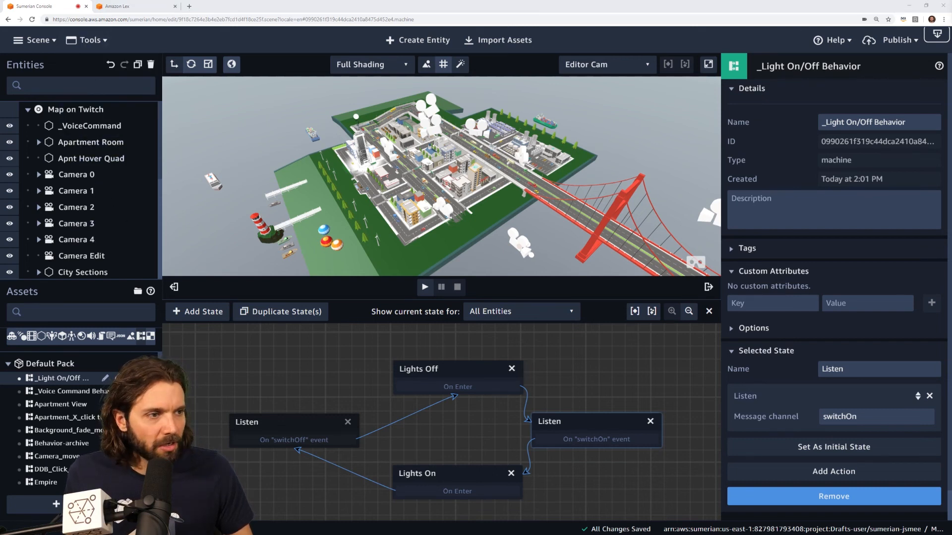
pyautogui.moveTo(622, 151); pyautogui.dragTo(355, 103)
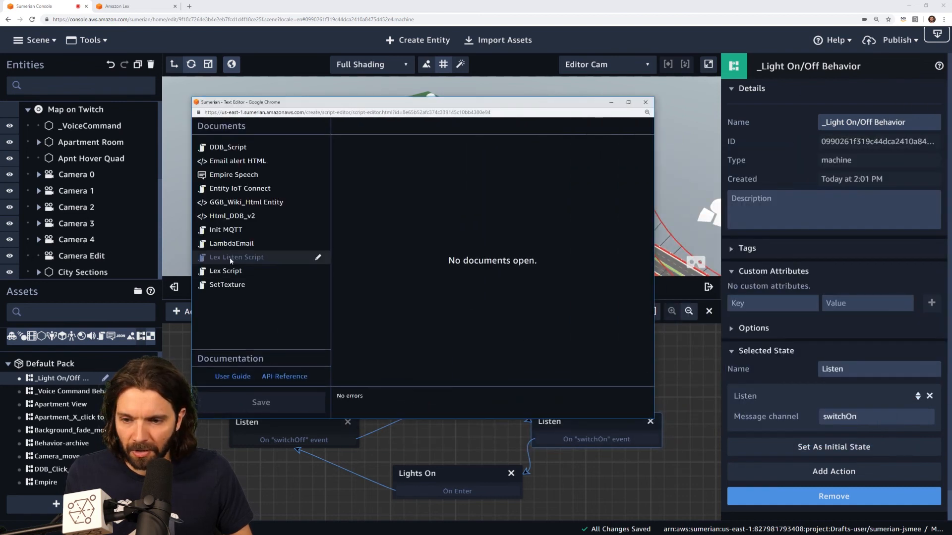
pyautogui.click(231, 257)
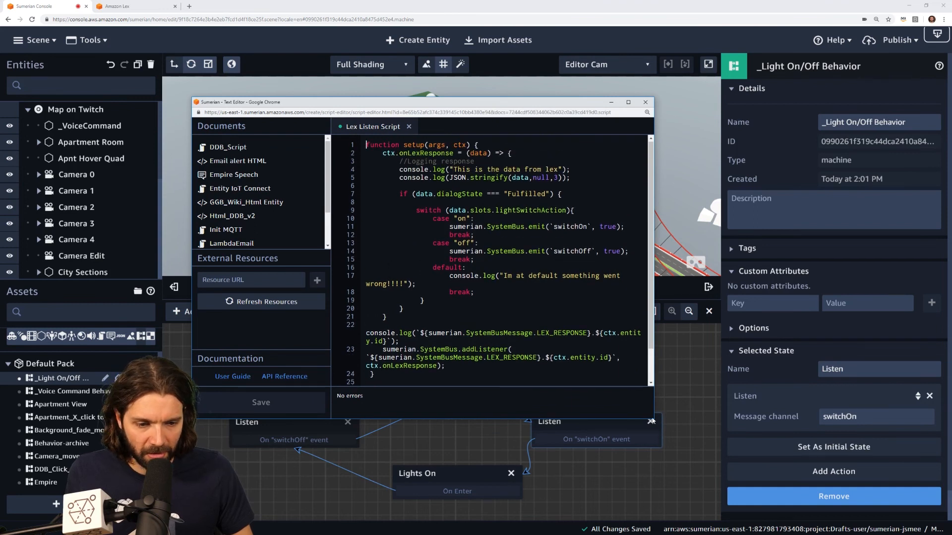
pyautogui.moveTo(653, 421); pyautogui.dragTo(777, 469)
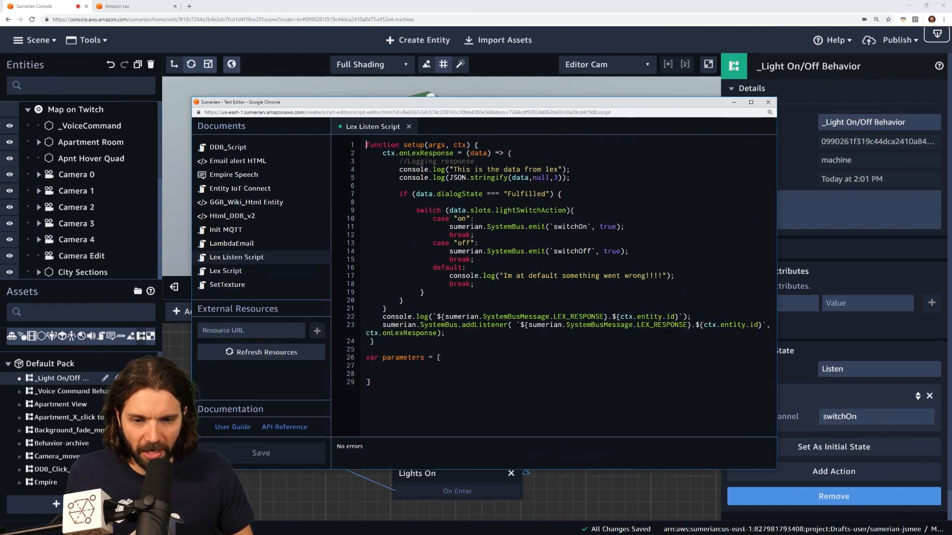
# Copy the case "on" block of the switch statement to after the "off" case, aligning its indentation with the other cases
pyautogui.moveTo(474, 260); pyautogui.dragTo(433, 243)
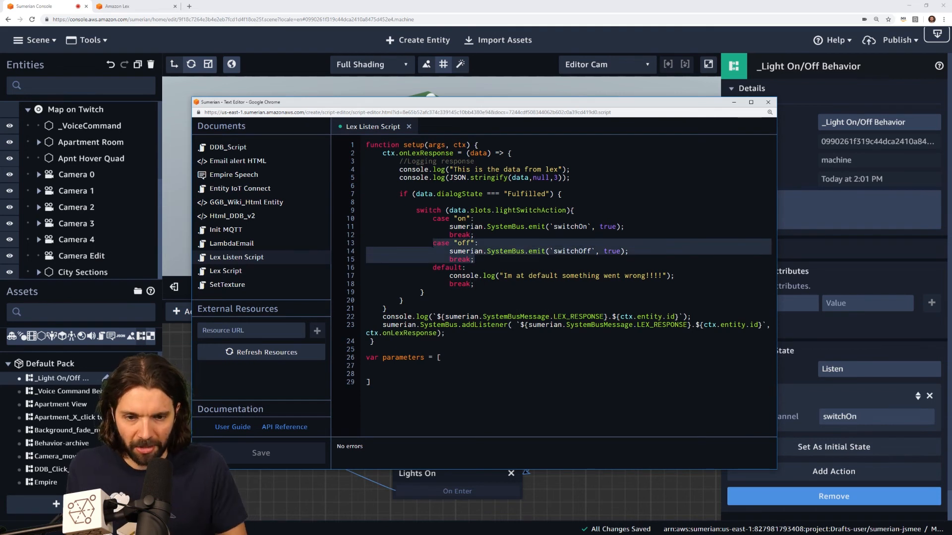
pyautogui.click(474, 235)
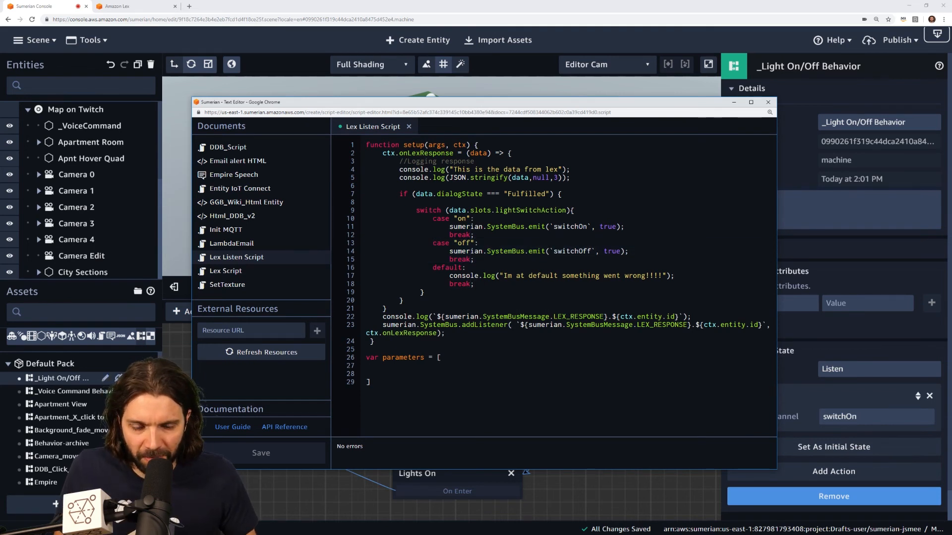
pyautogui.moveTo(475, 235); pyautogui.dragTo(419, 218)
pyautogui.hotkey('ctrl', 'c')
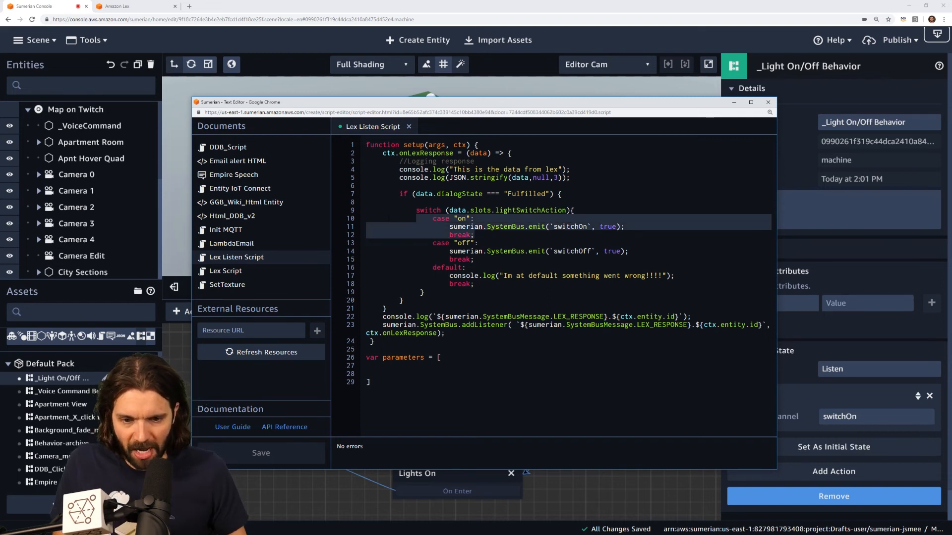
pyautogui.click(479, 260)
pyautogui.press('Return')
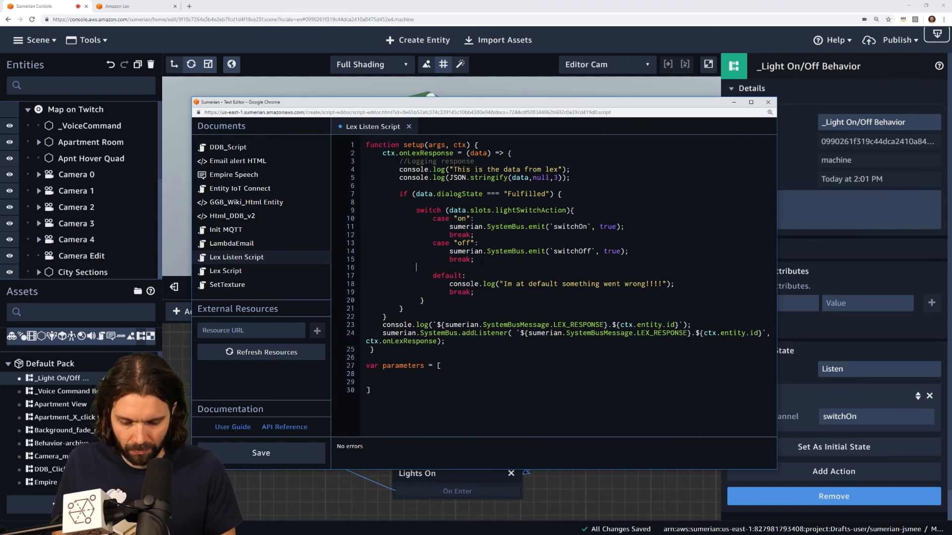
pyautogui.hotkey('ctrl', 'v')
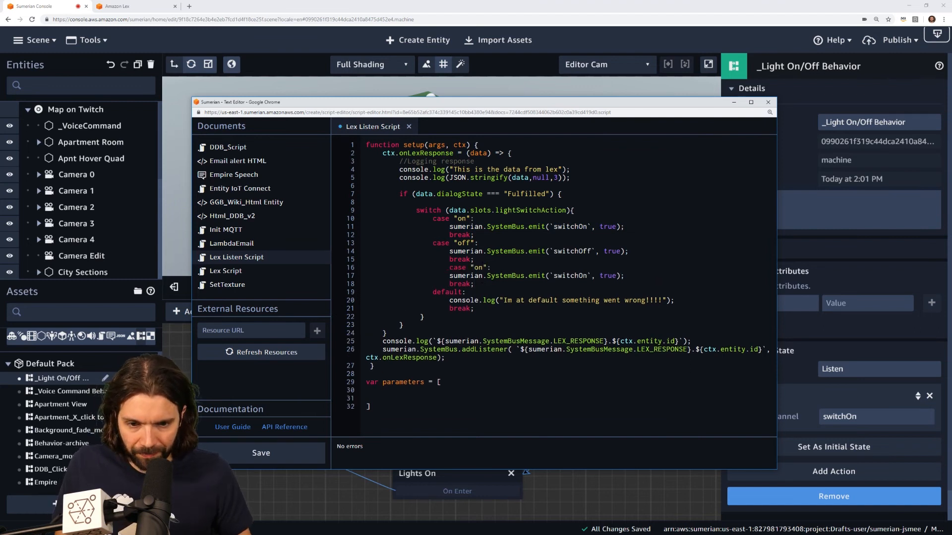
pyautogui.press('BackSpace')
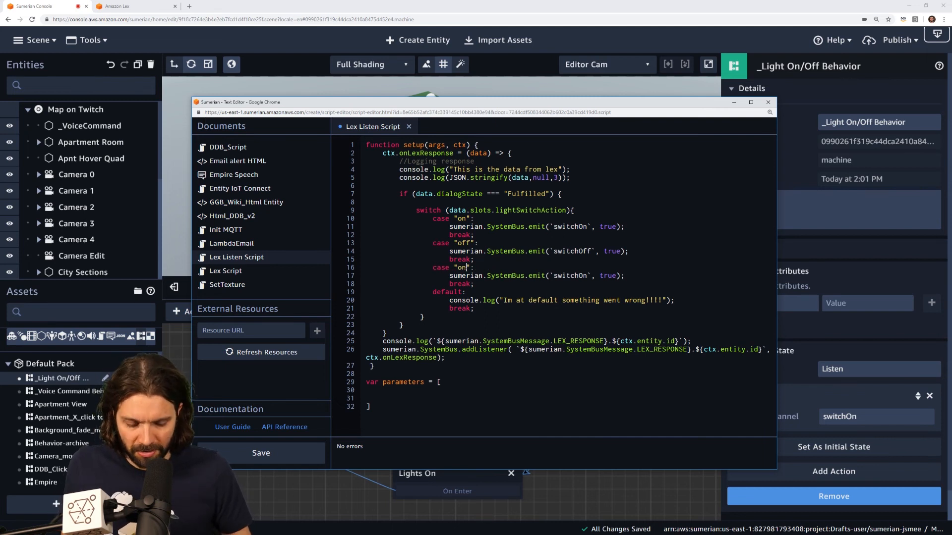
# Change the copied case label to "dim" and make it emit `dimOn` on the SystemBus
pyautogui.write('dim')
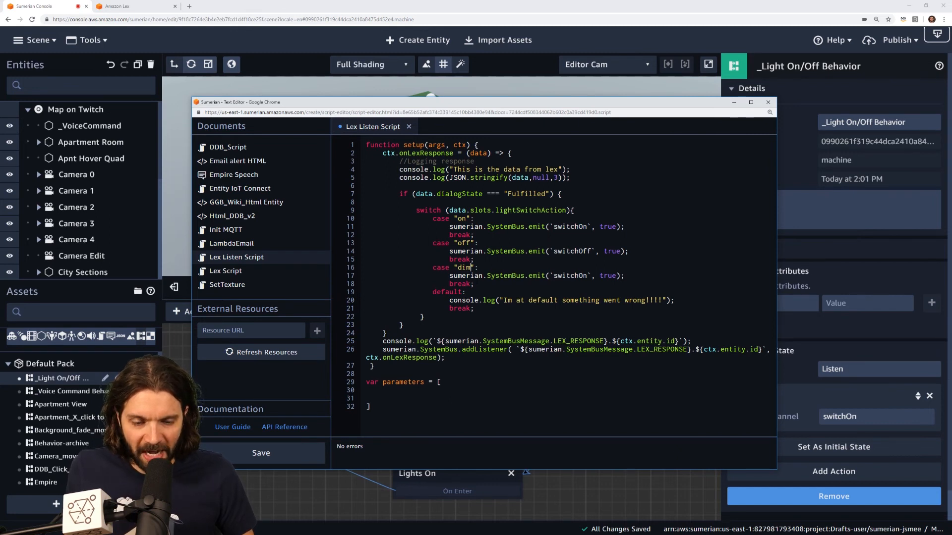
pyautogui.moveTo(587, 276); pyautogui.dragTo(580, 276)
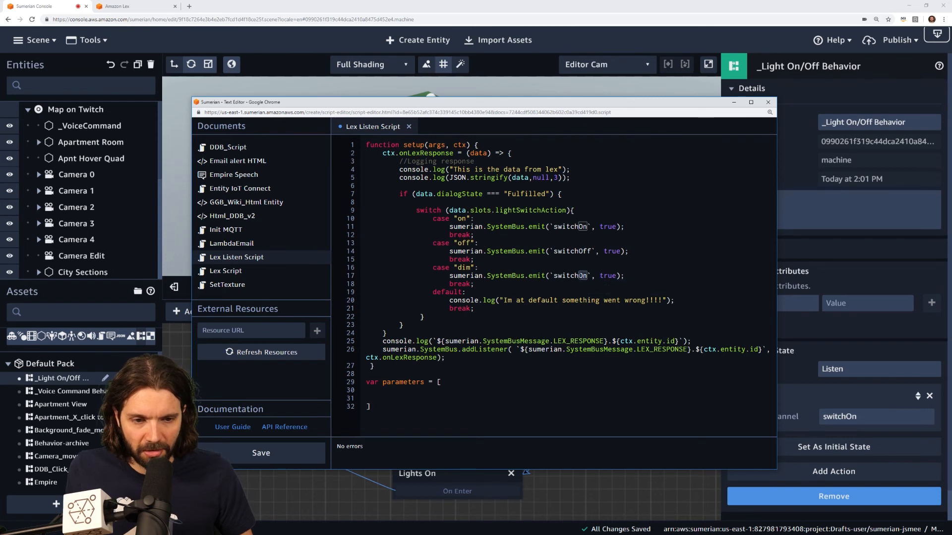
pyautogui.press('BackSpace')
pyautogui.press('BackSpace')
pyautogui.press('BackSpace')
pyautogui.press('BackSpace')
pyautogui.press('BackSpace')
pyautogui.press('BackSpace')
pyautogui.press('BackSpace')
pyautogui.write('dimOn')
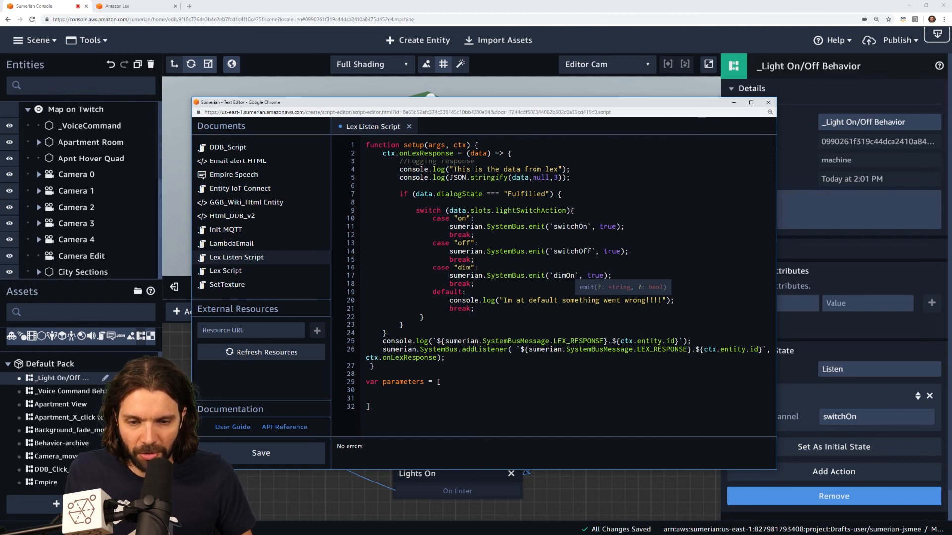
# Save the edited Lex Listen Script and close the Text Editor window
pyautogui.moveTo(416, 210); pyautogui.dragTo(519, 314)
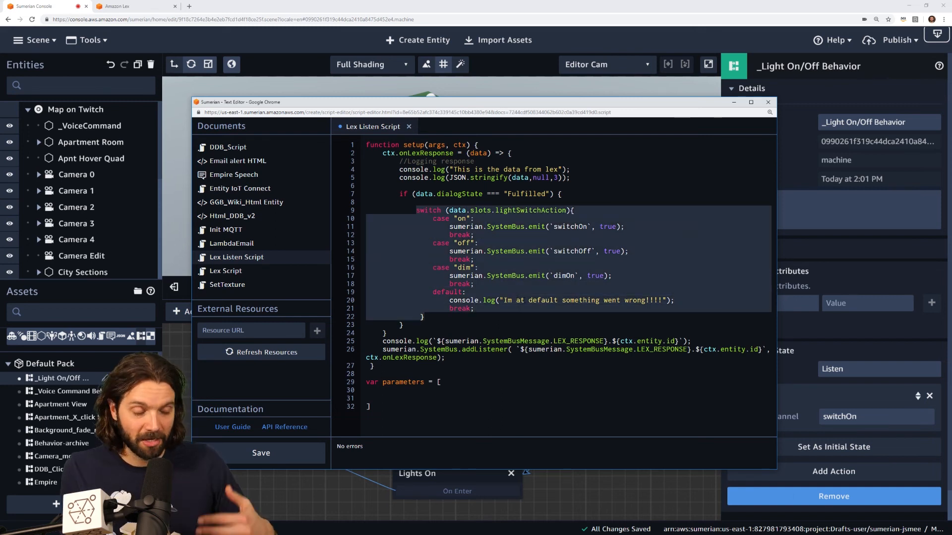
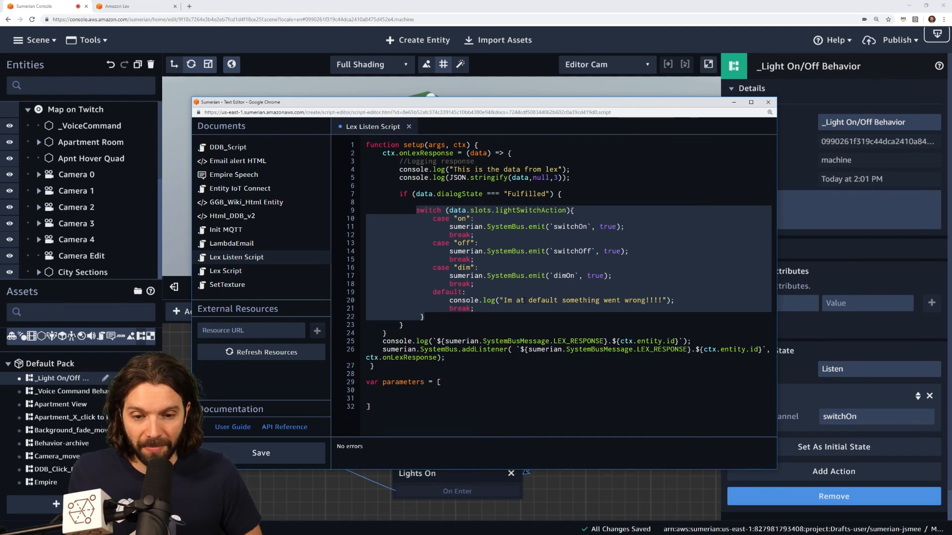
pyautogui.click(258, 453)
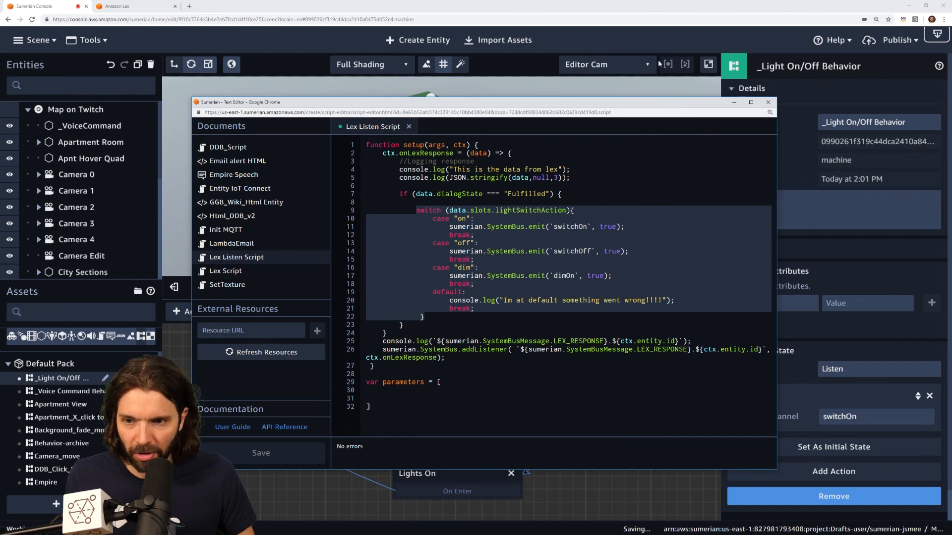
pyautogui.click(768, 102)
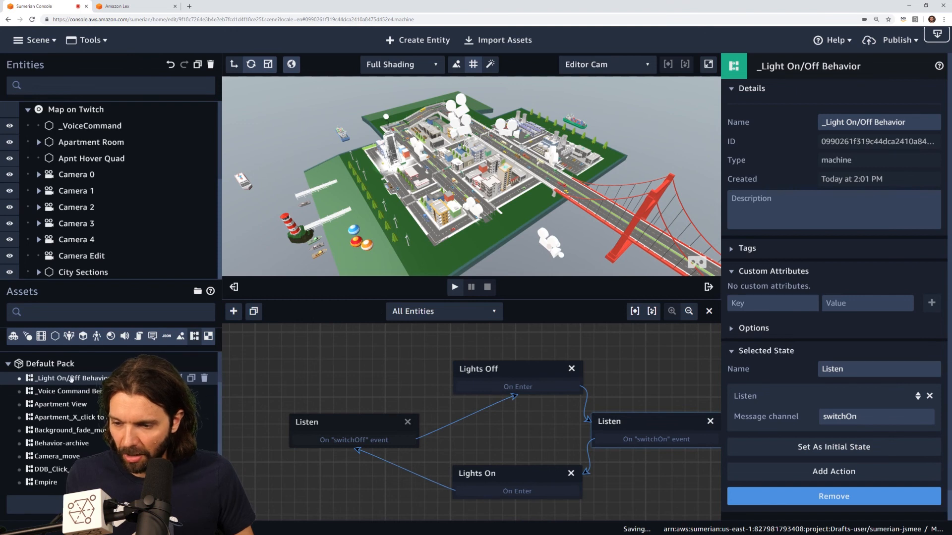
# Duplicate _Light On/Off Behavior and rename the copy _Light Dim Behavior
pyautogui.click(191, 379)
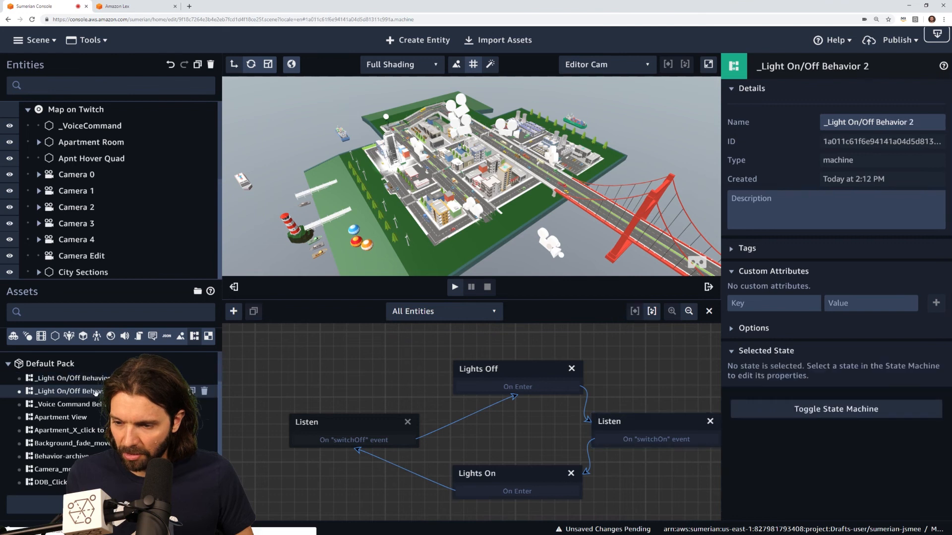
pyautogui.doubleClick(843, 121)
pyautogui.moveTo(872, 122); pyautogui.dragTo(847, 125)
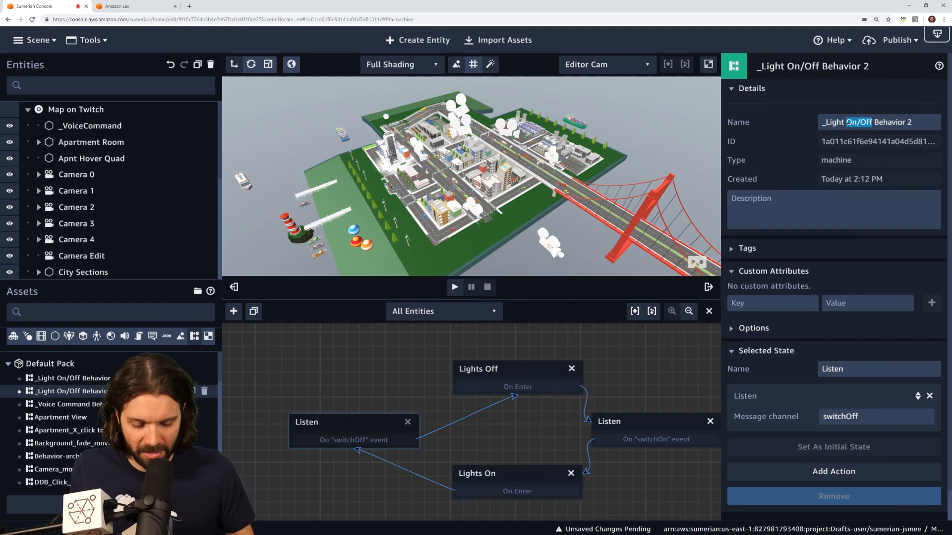
pyautogui.write('Dim')
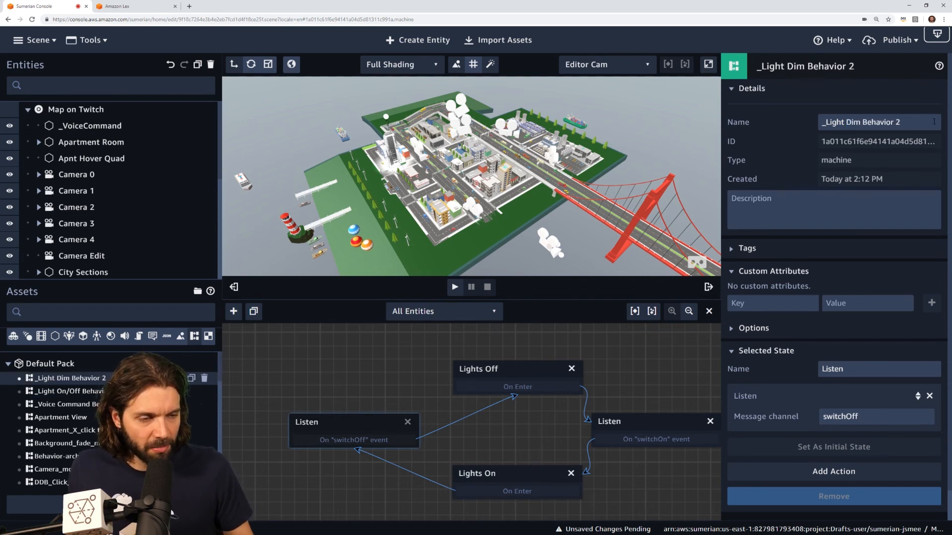
pyautogui.click(934, 122)
pyautogui.press('BackSpace')
pyautogui.press('BackSpace')
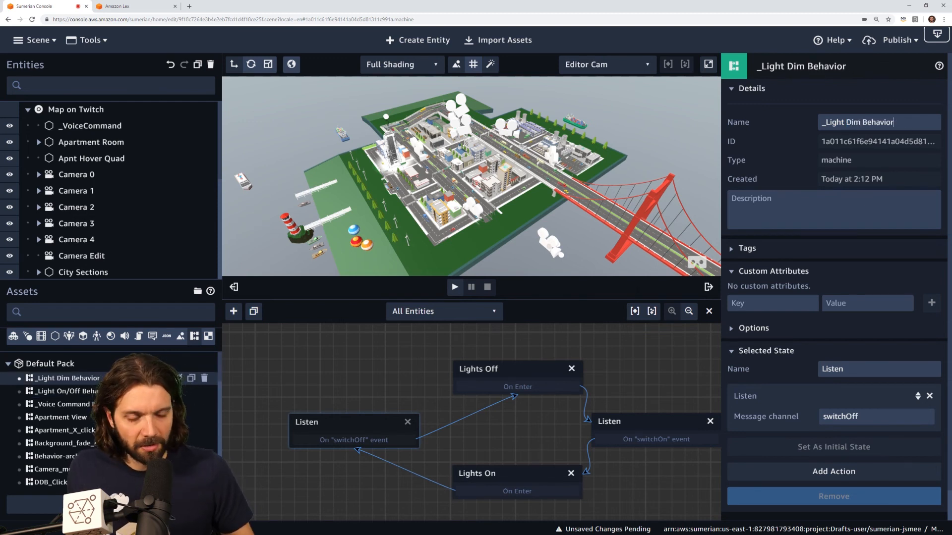
# Set the message channel of the initial Listen state in _Light Dim Behavior to dimOn
pyautogui.moveTo(502, 438); pyautogui.dragTo(462, 429)
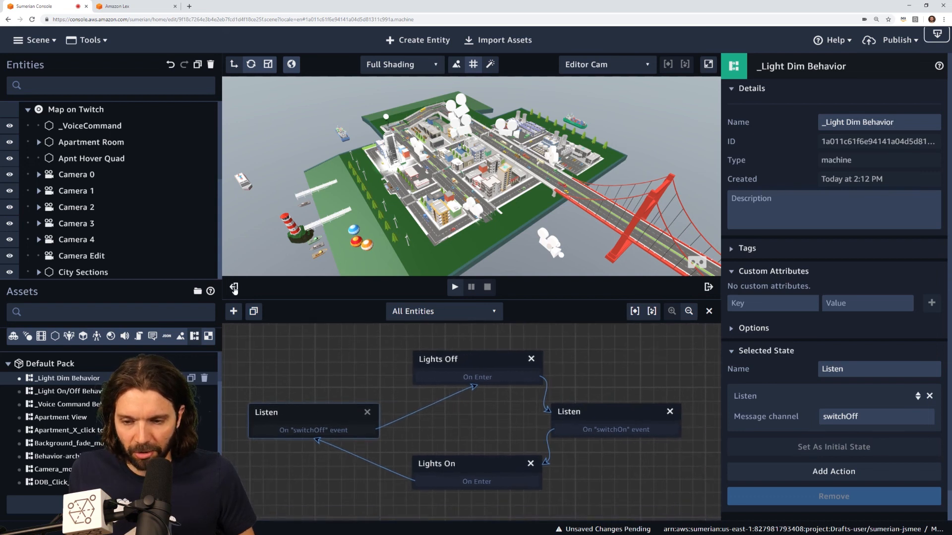
pyautogui.doubleClick(860, 416)
pyautogui.write('dimOn')
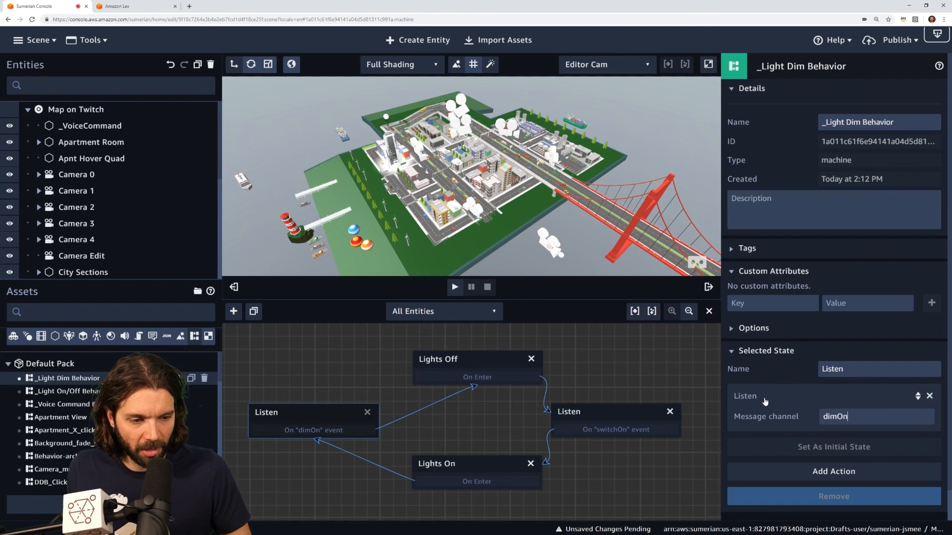
# Rename the Lights Off state to "Lights dim" with light intensity .5, and review the switchOn Listen and Lights On states
pyautogui.click(477, 361)
pyautogui.moveTo(858, 369); pyautogui.dragTo(845, 369)
pyautogui.write('dim')
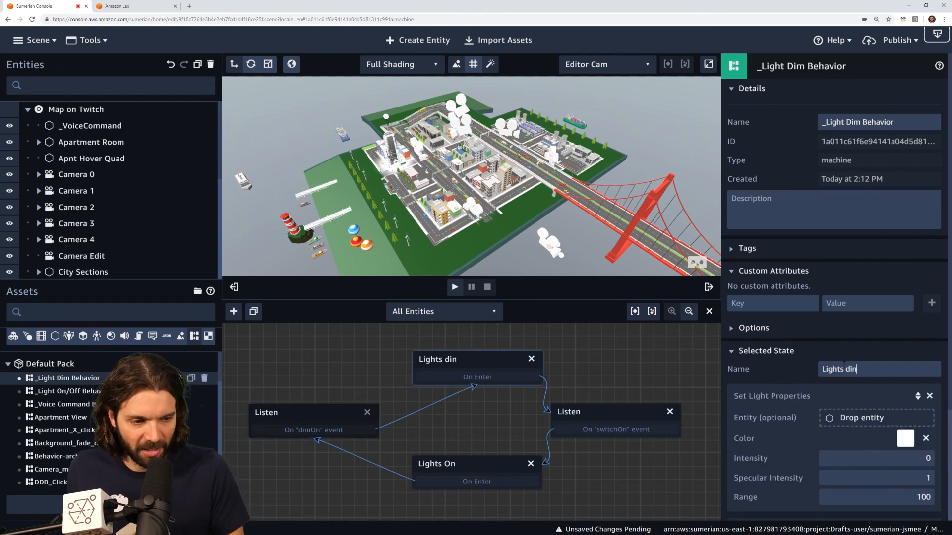
pyautogui.scroll(-2, 859, 357)
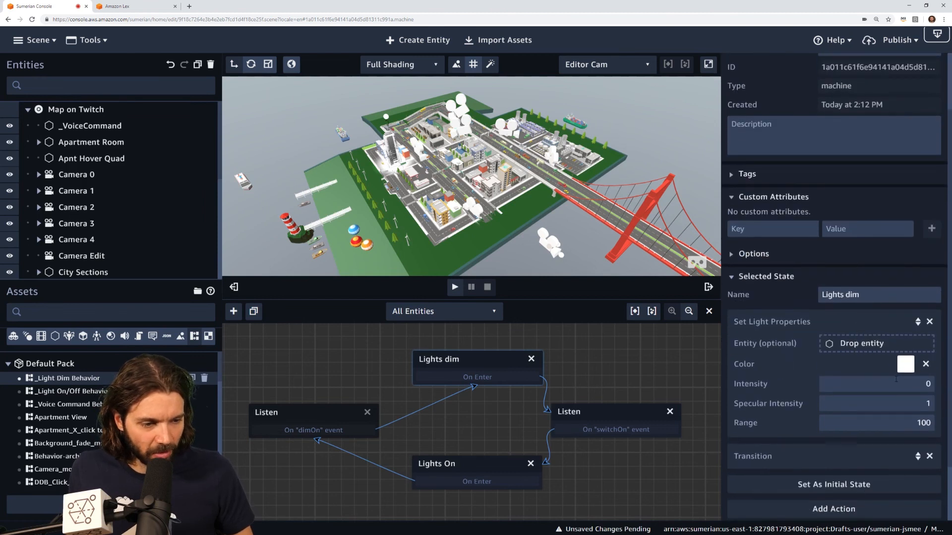
pyautogui.moveTo(924, 389); pyautogui.dragTo(932, 384)
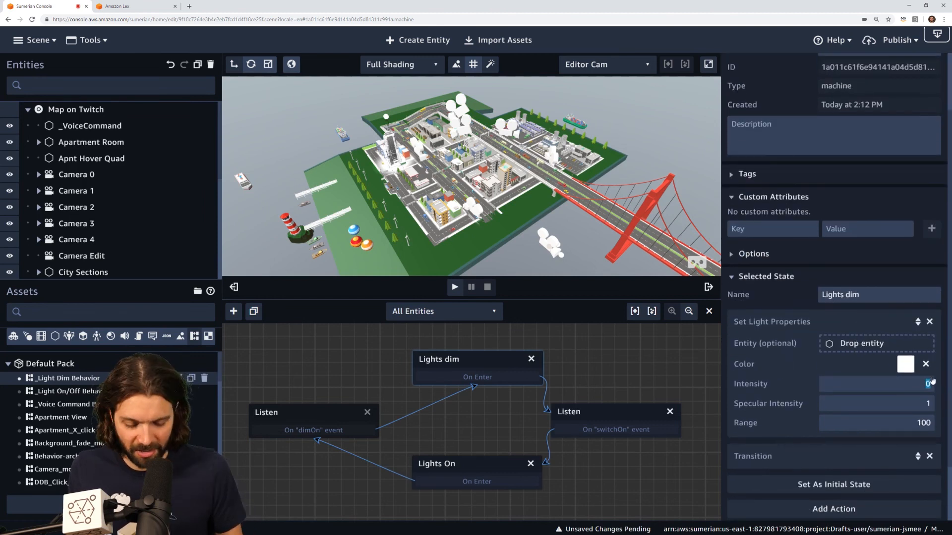
pyautogui.write('.5')
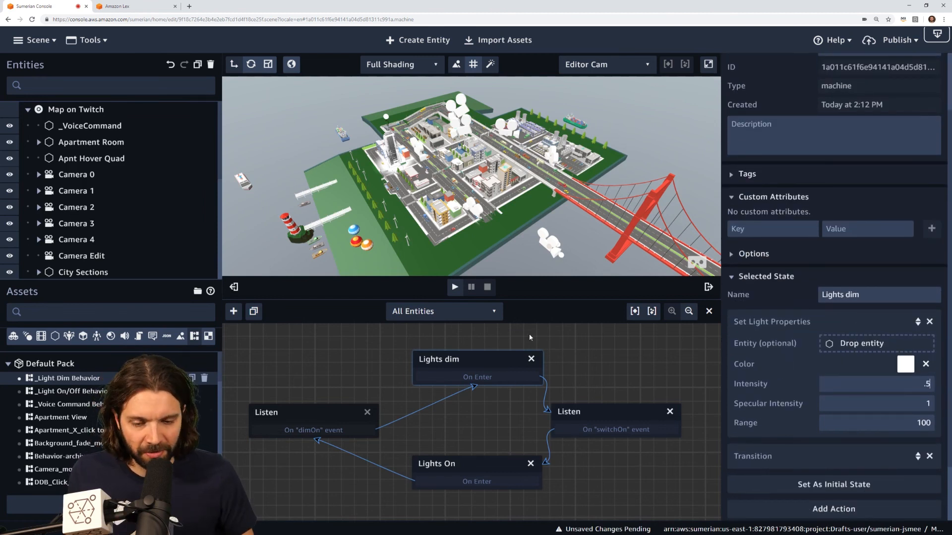
pyautogui.click(614, 418)
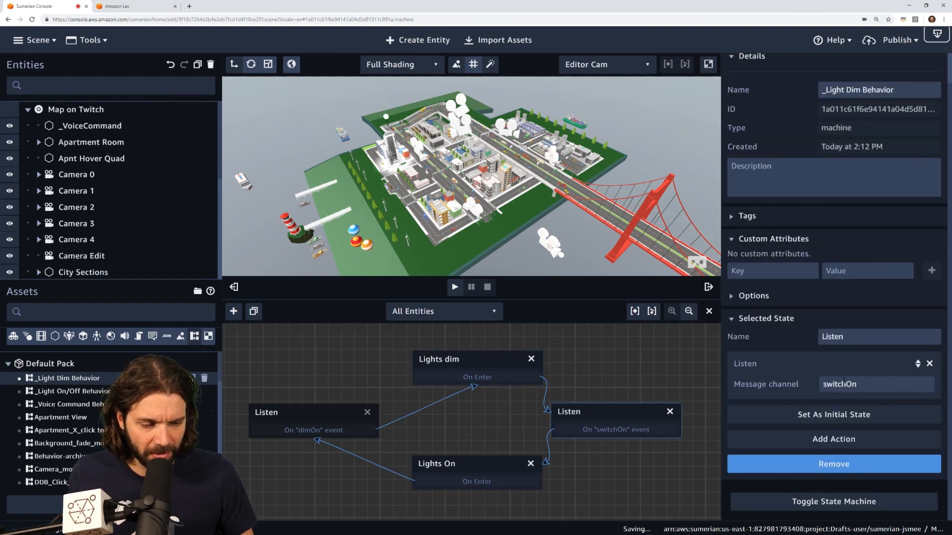
pyautogui.click(469, 468)
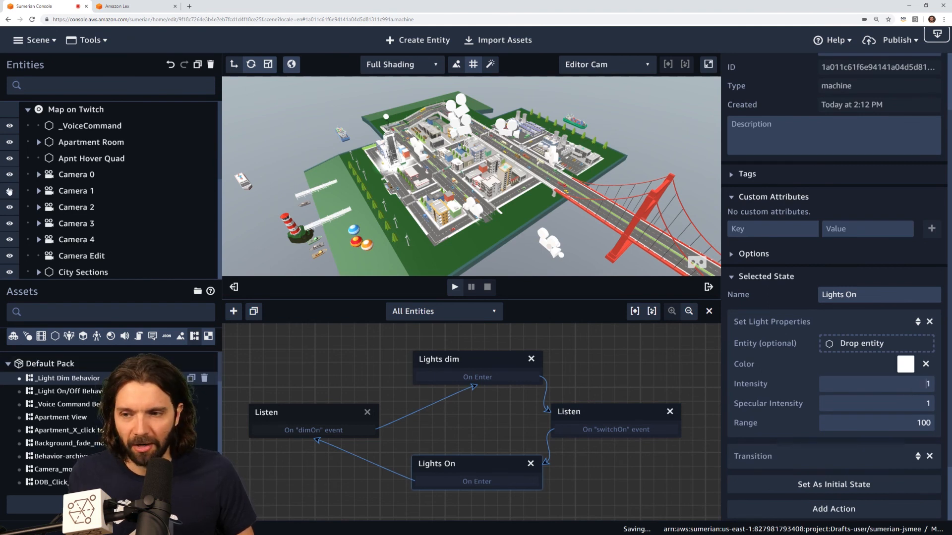
# Add _Light Dim Behavior to the State Machine of the Fill - Directional light under Default Lights
pyautogui.scroll(-3, 125, 215)
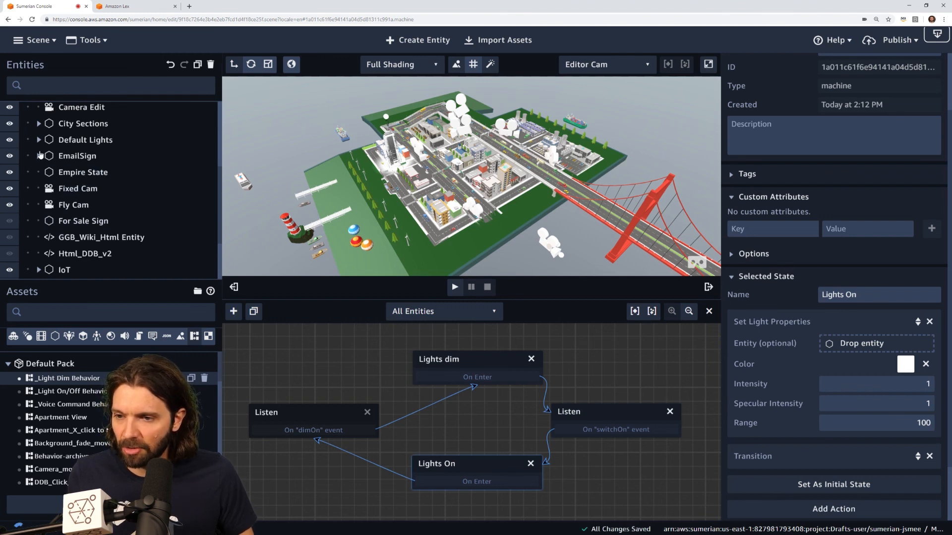
pyautogui.scroll(2, 41, 155)
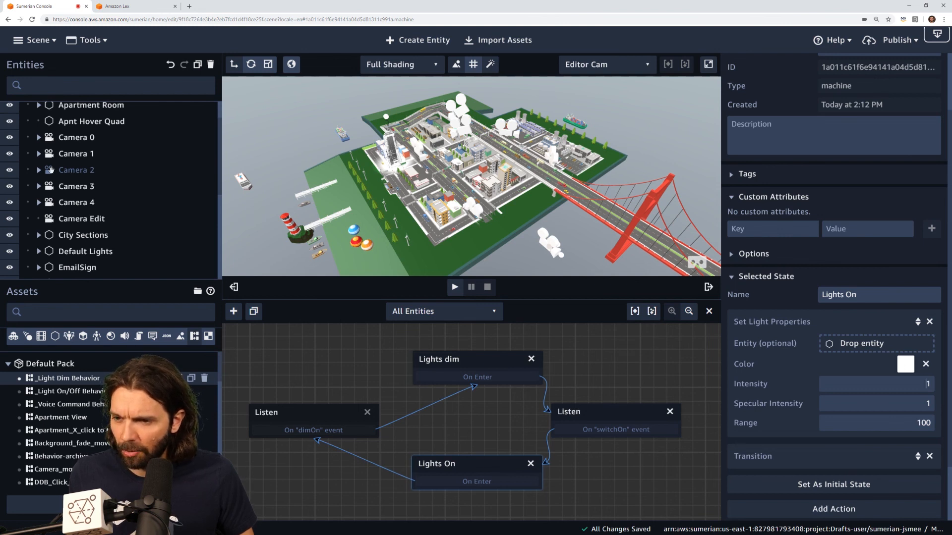
pyautogui.scroll(1, 51, 170)
pyautogui.scroll(-3, 53, 163)
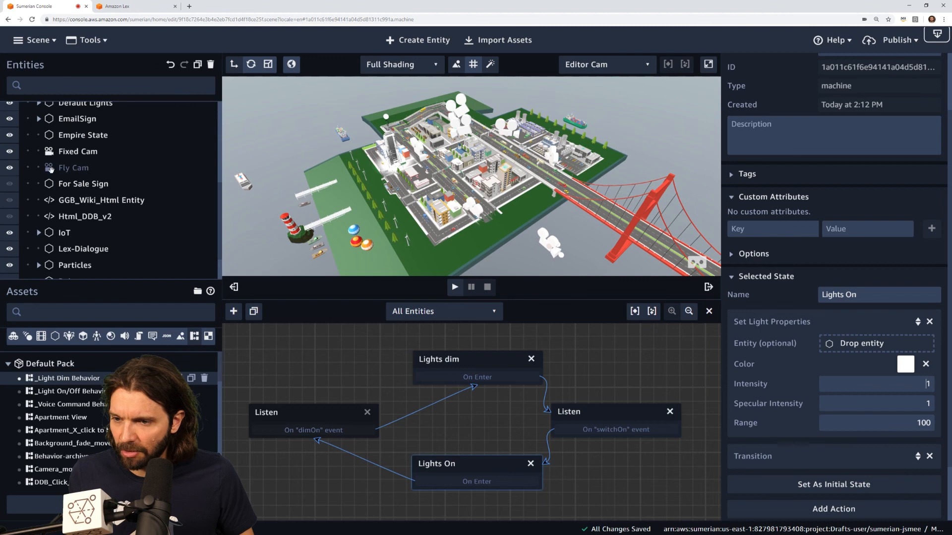
pyautogui.scroll(1, 48, 149)
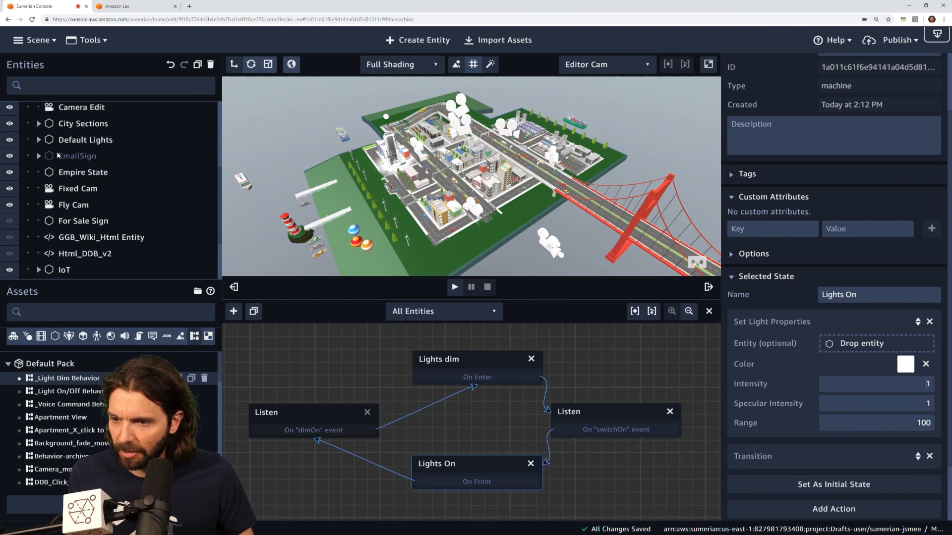
pyautogui.click(40, 140)
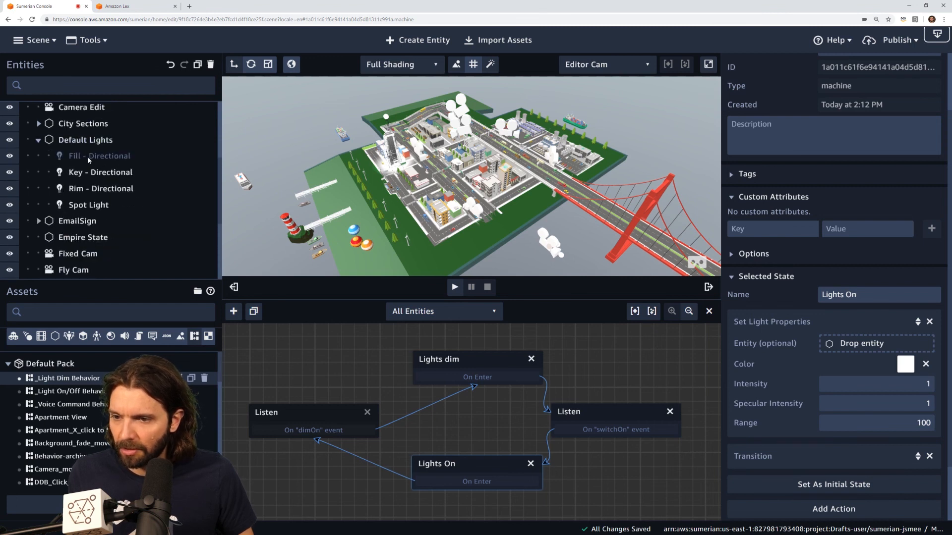
pyautogui.click(89, 158)
pyautogui.click(833, 40)
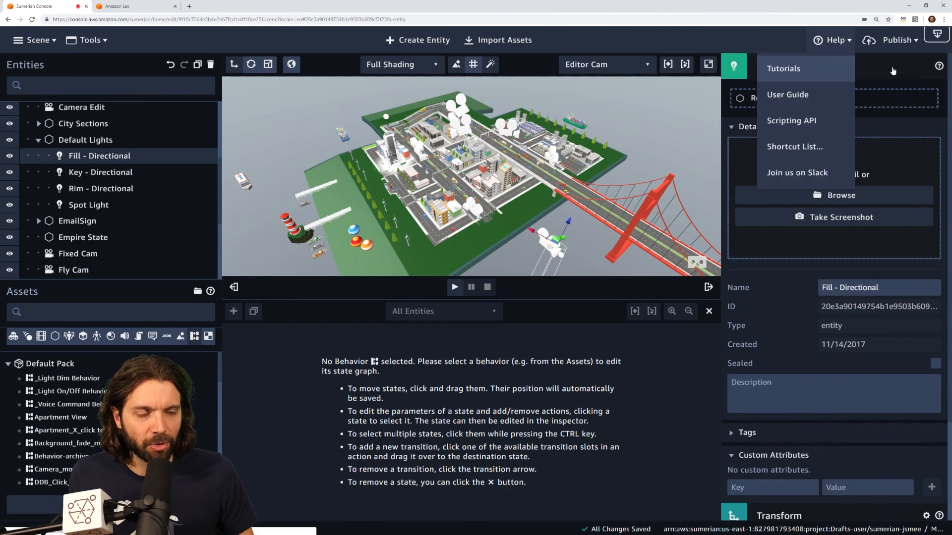
pyautogui.click(880, 78)
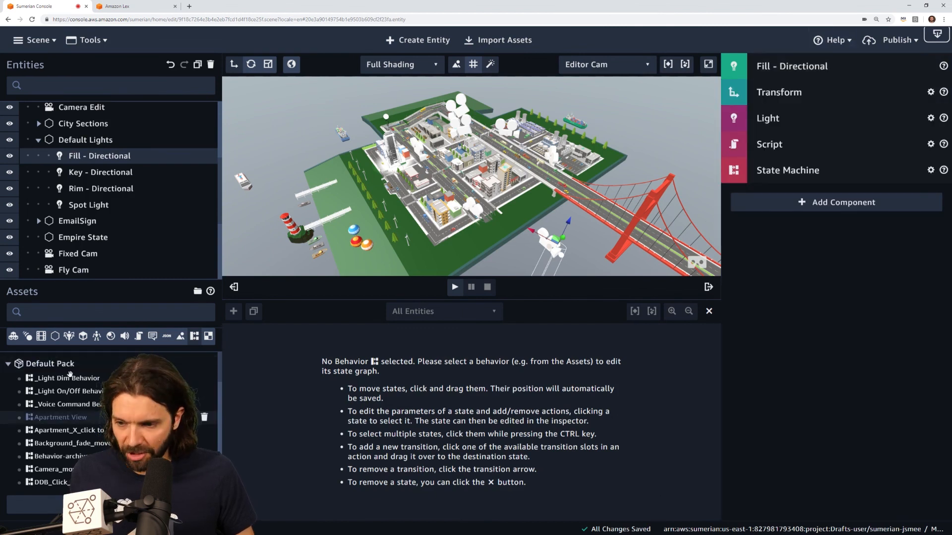
pyautogui.click(815, 176)
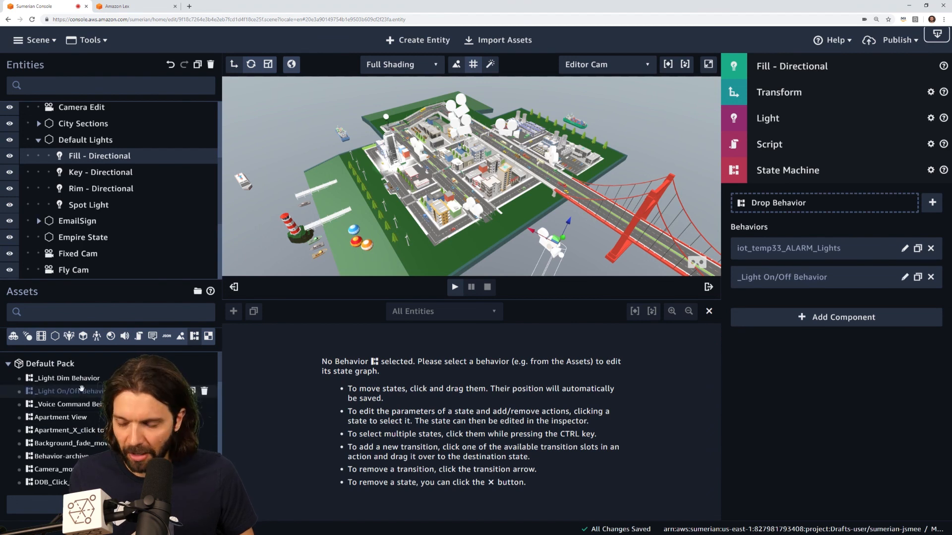
pyautogui.moveTo(55, 380); pyautogui.dragTo(810, 207)
# Add _Light Dim Behavior to the State Machines of the Key - Directional and Rim - Directional lights
pyautogui.click(104, 172)
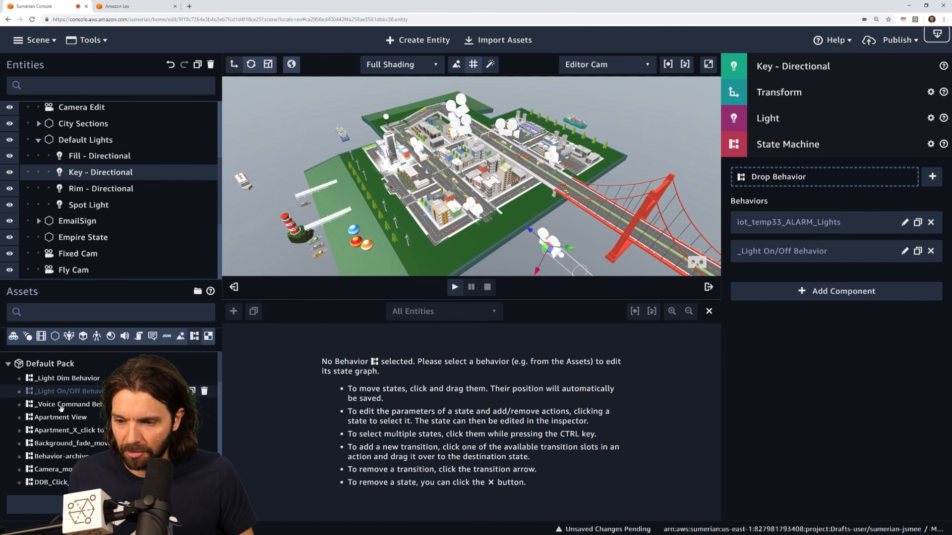
pyautogui.moveTo(67, 380); pyautogui.dragTo(793, 178)
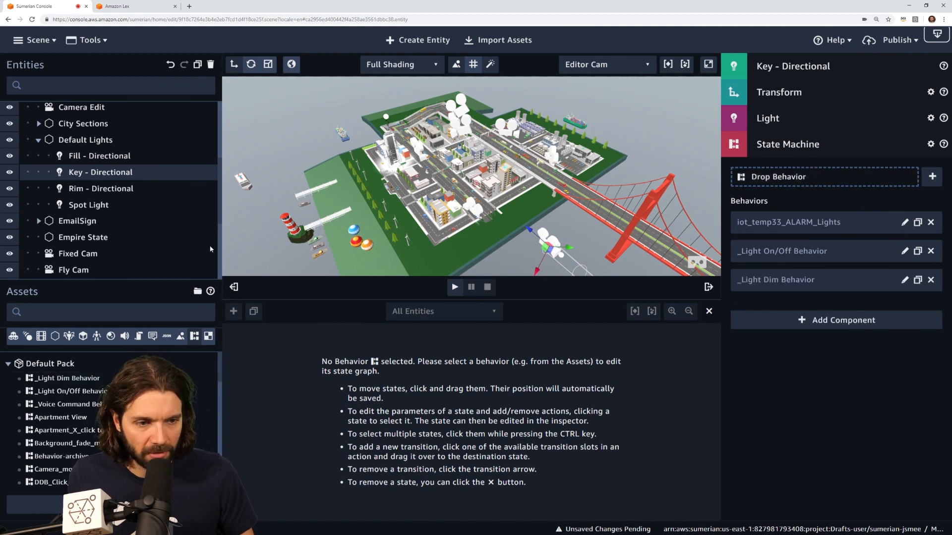
pyautogui.click(99, 189)
pyautogui.moveTo(62, 378); pyautogui.dragTo(791, 178)
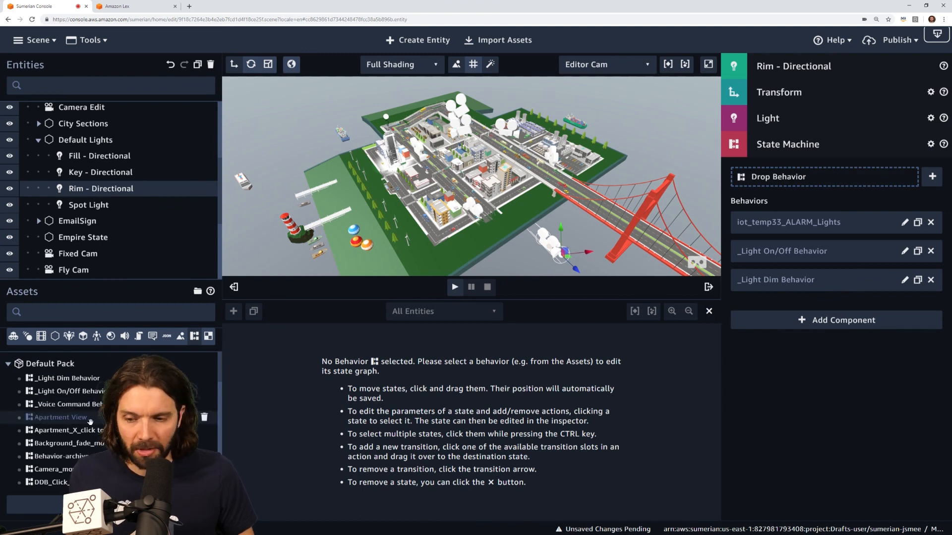
# Display the _Light Dim Behavior state graph, play the scene and close the map overlay
pyautogui.click(110, 404)
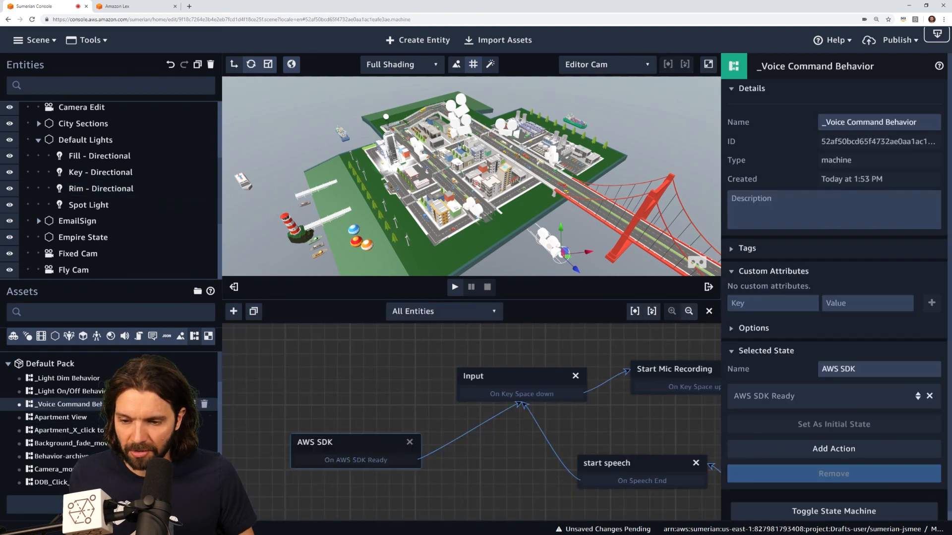
pyautogui.moveTo(421, 386); pyautogui.dragTo(323, 380)
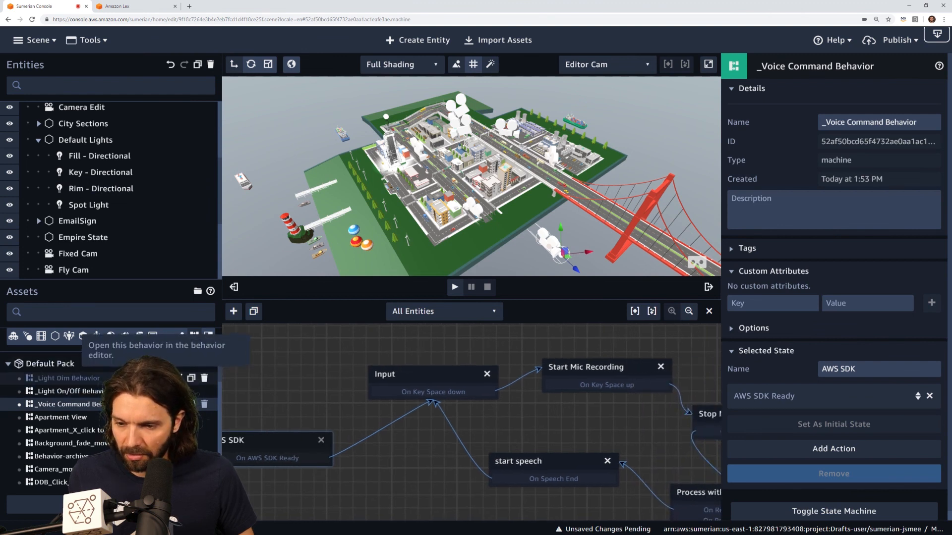
pyautogui.click(89, 378)
pyautogui.click(456, 286)
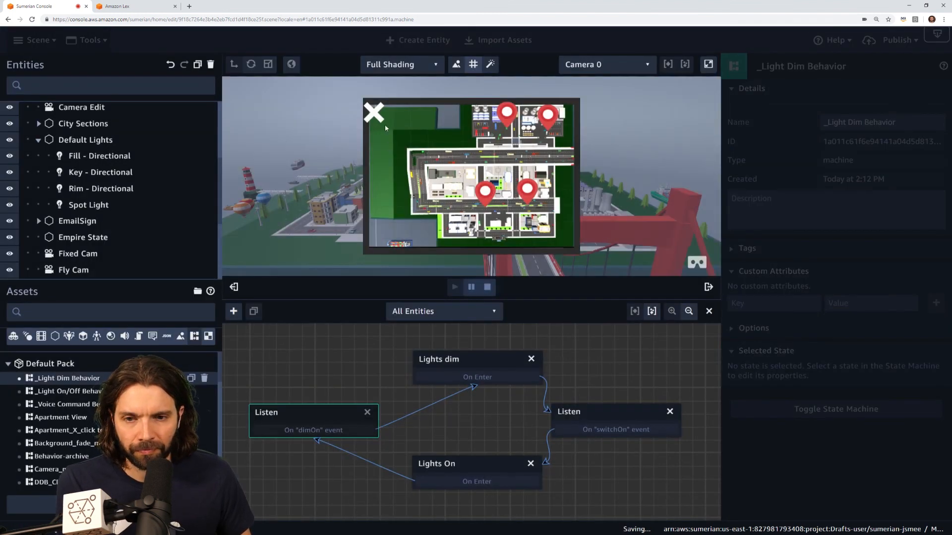
pyautogui.click(376, 116)
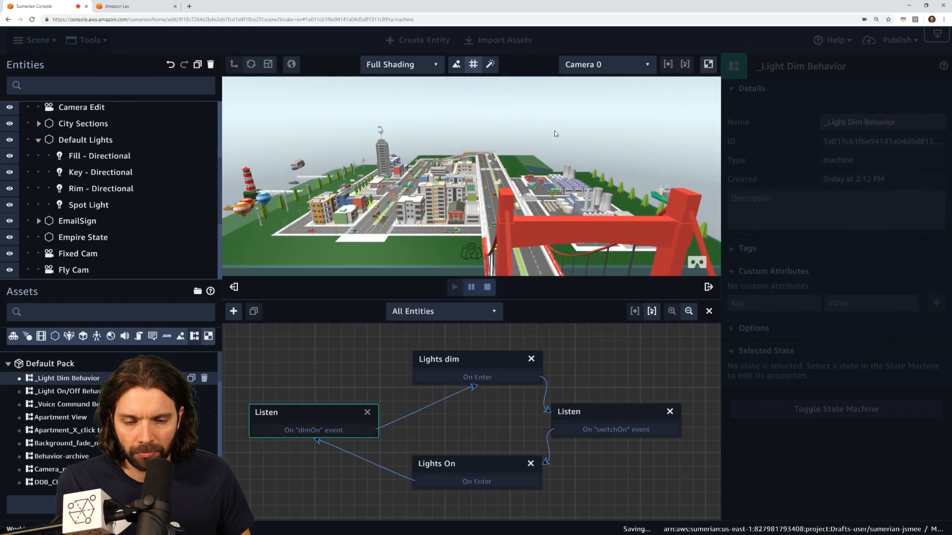